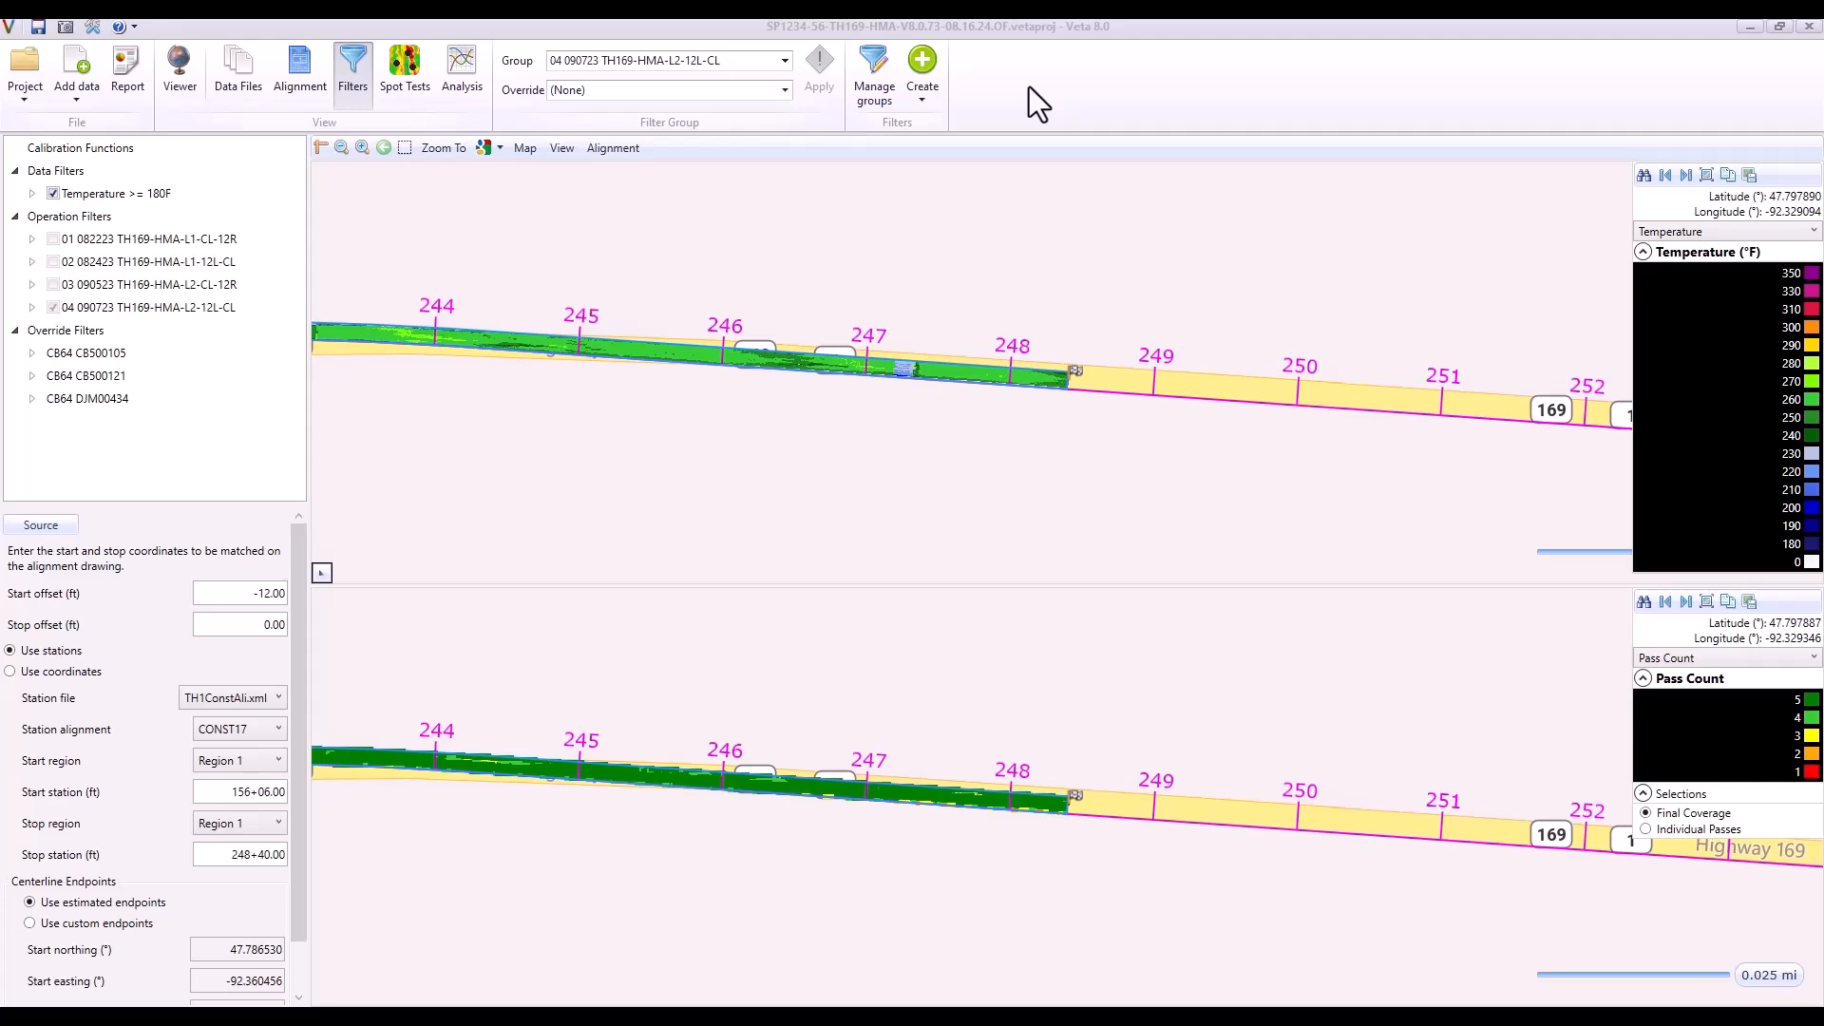
Step: Set the analysis to use other filter groups and include all four filter groups under Data Lot
click(470, 95)
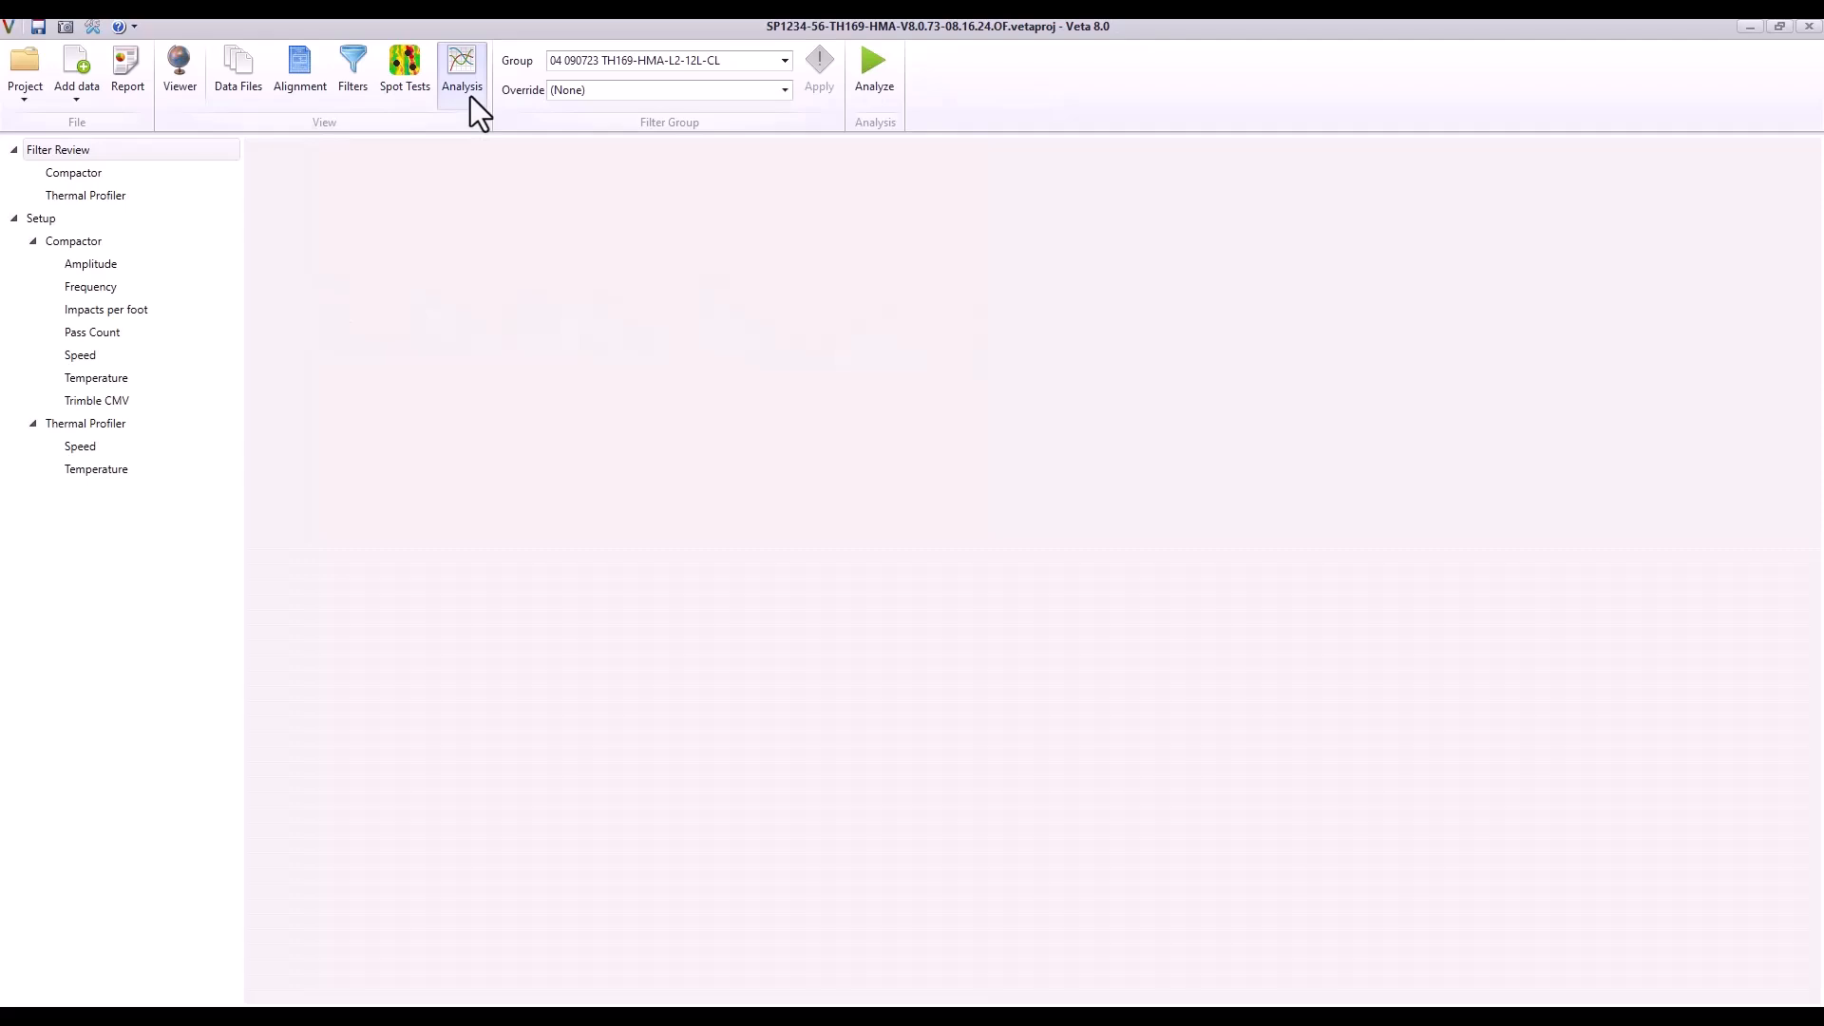
click(80, 218)
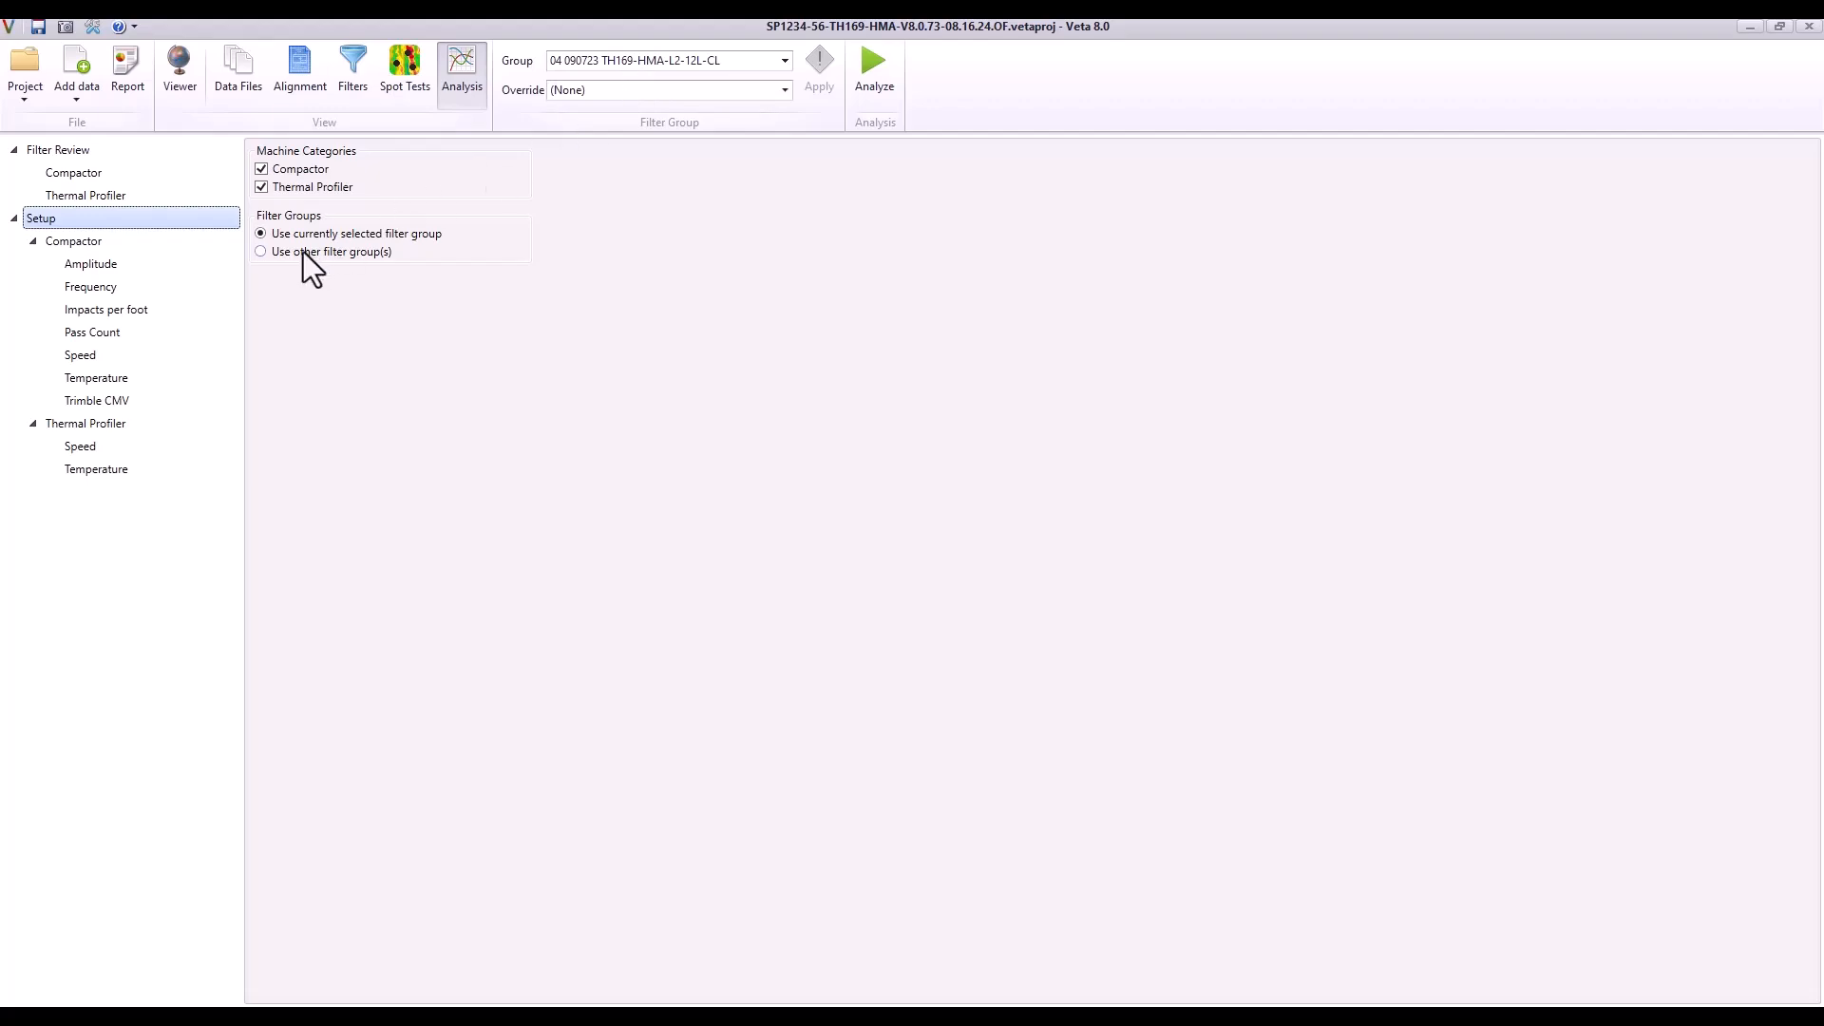
click(276, 253)
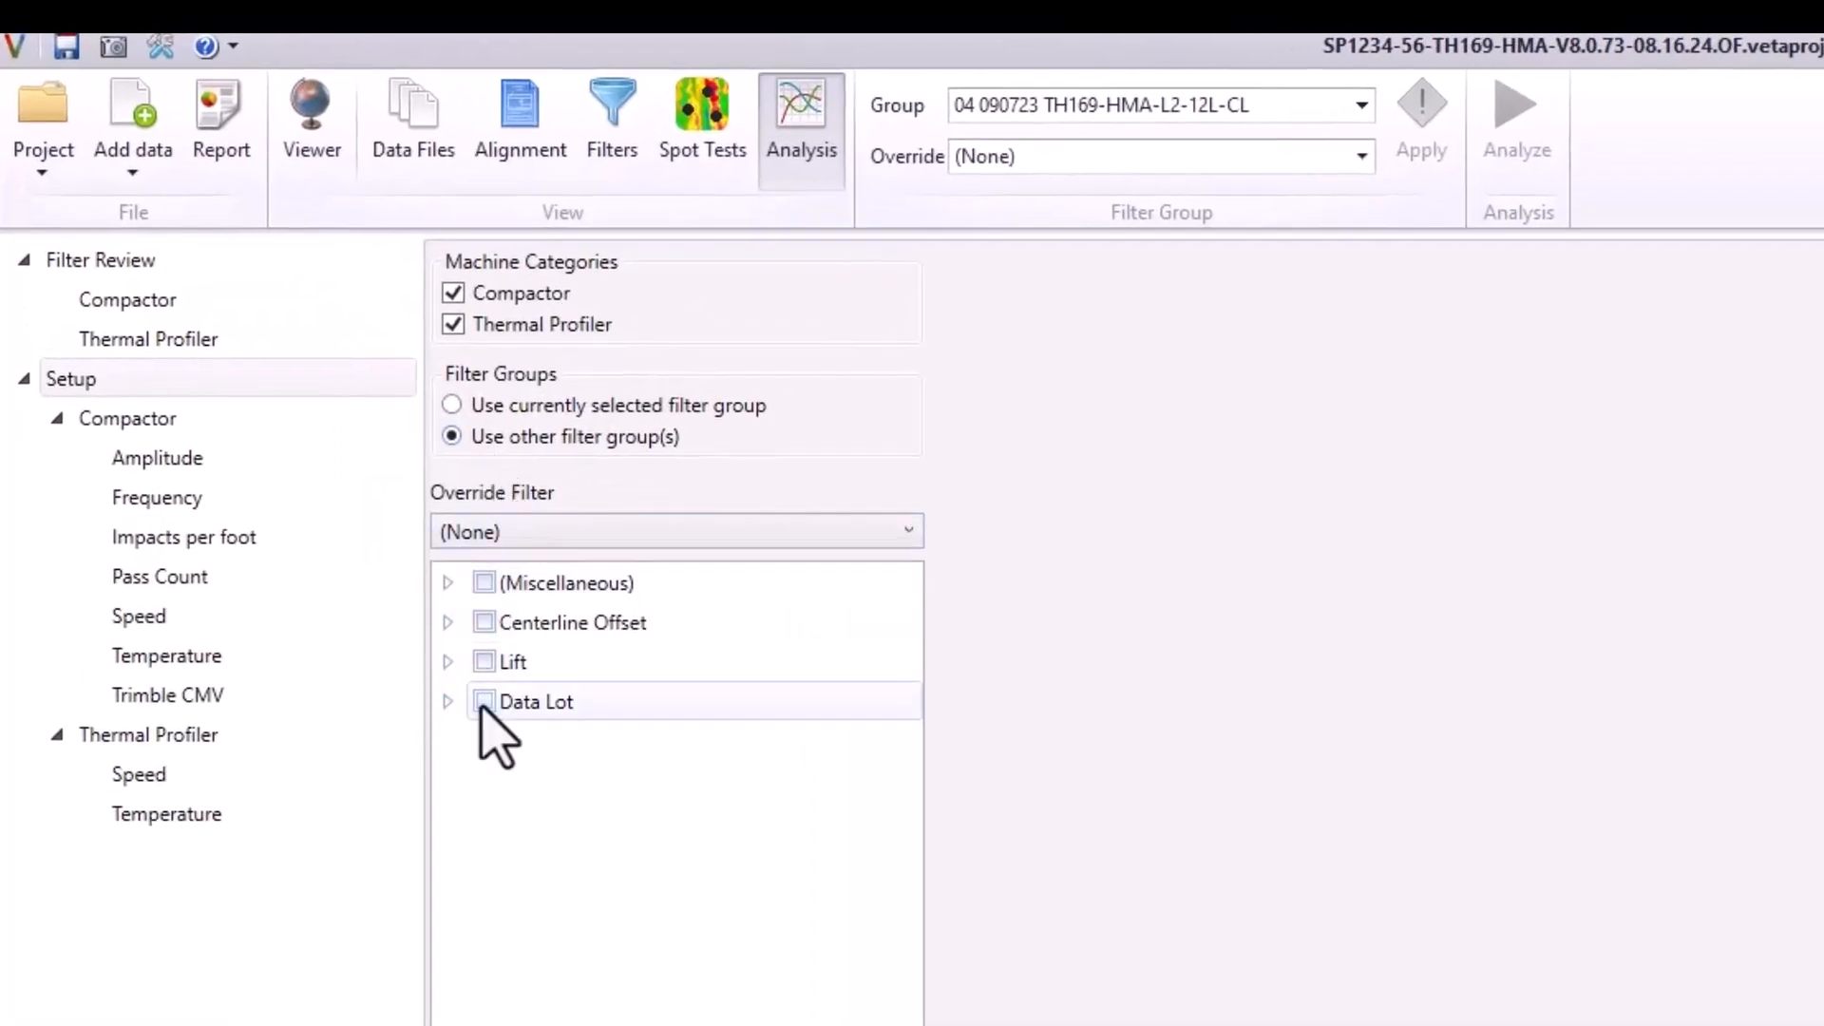
click(484, 702)
click(448, 702)
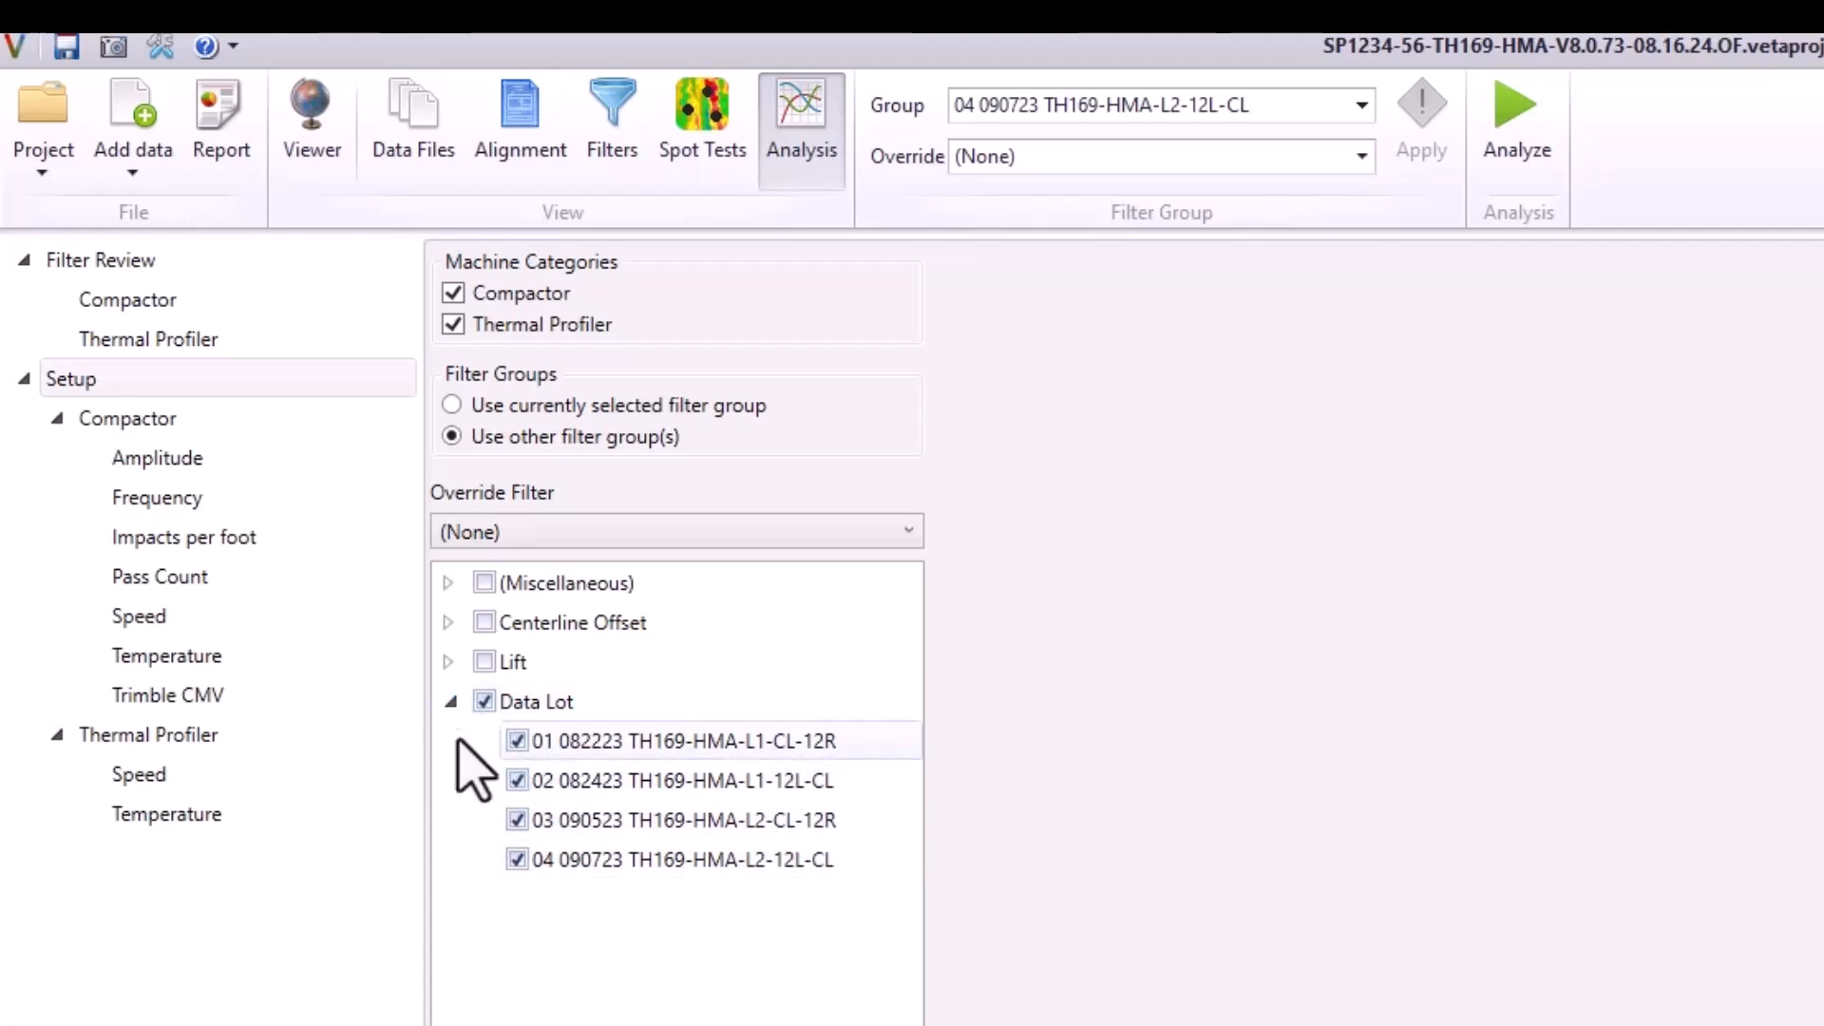
Step: Limit the compactor analysis to the Final Coverage source and Pass Count data, and enable sublot analysis without the semivariogram
click(161, 424)
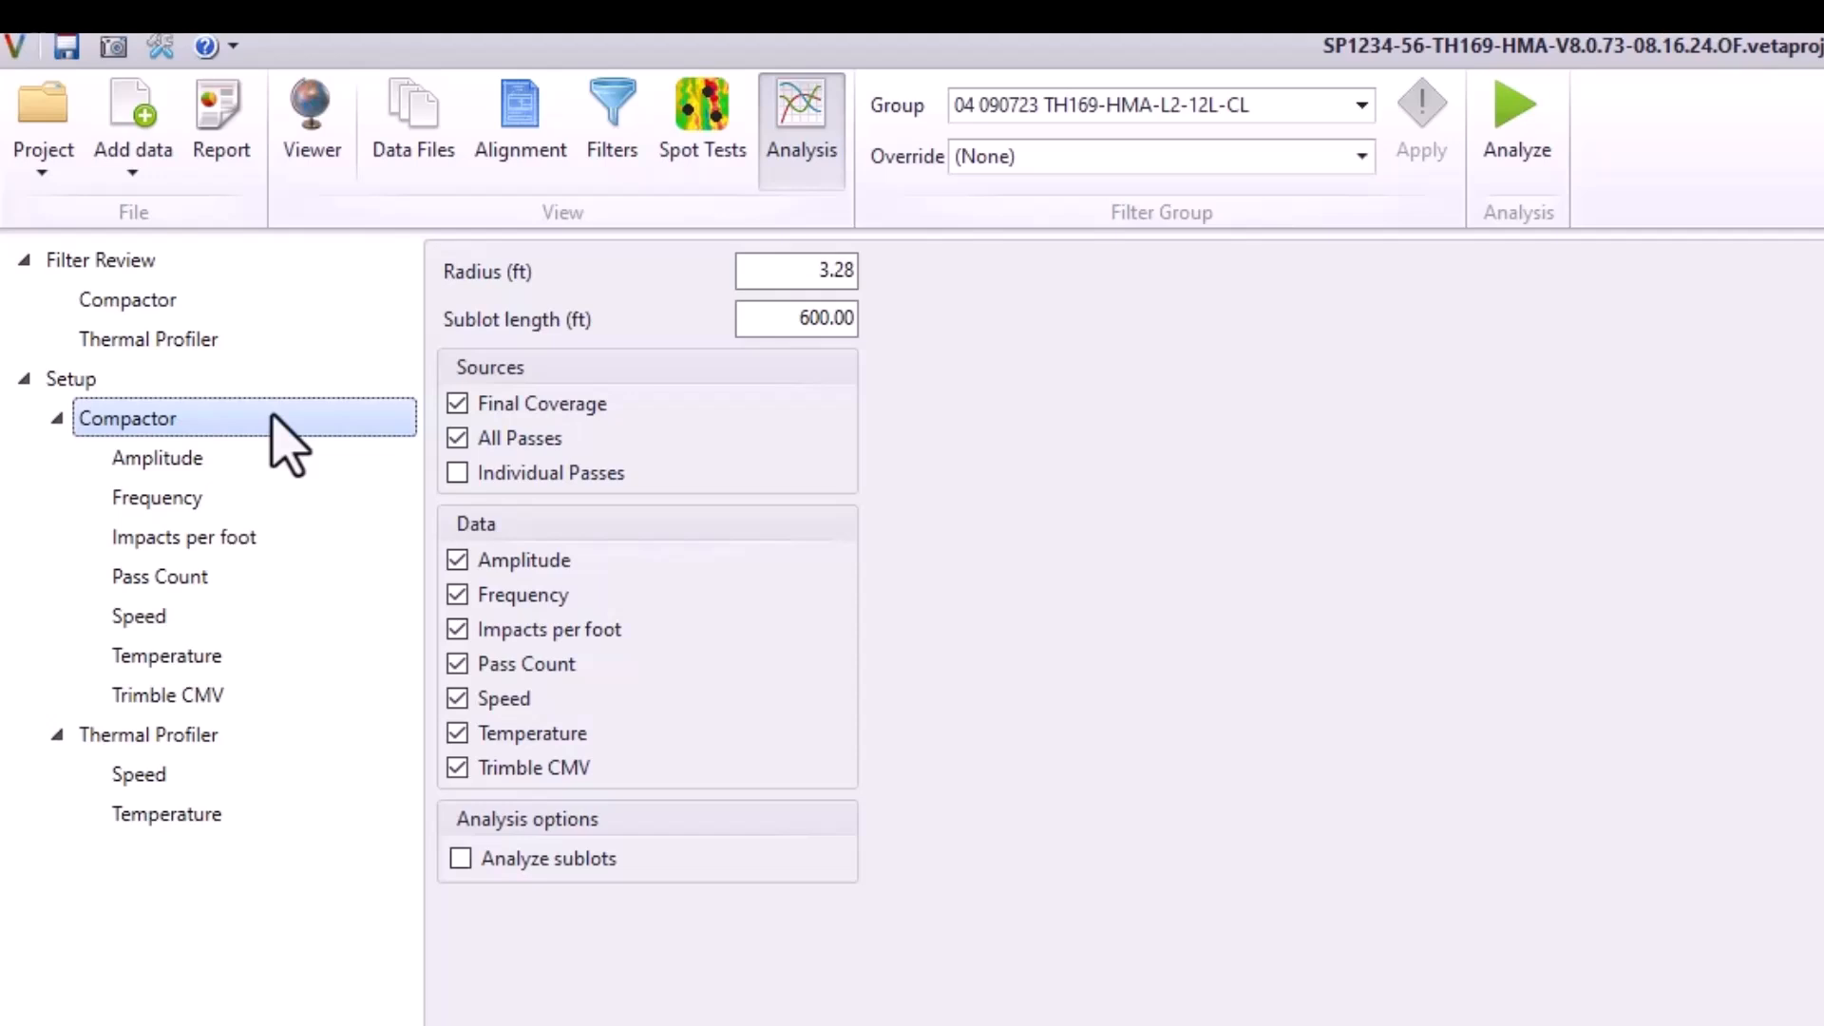
click(500, 440)
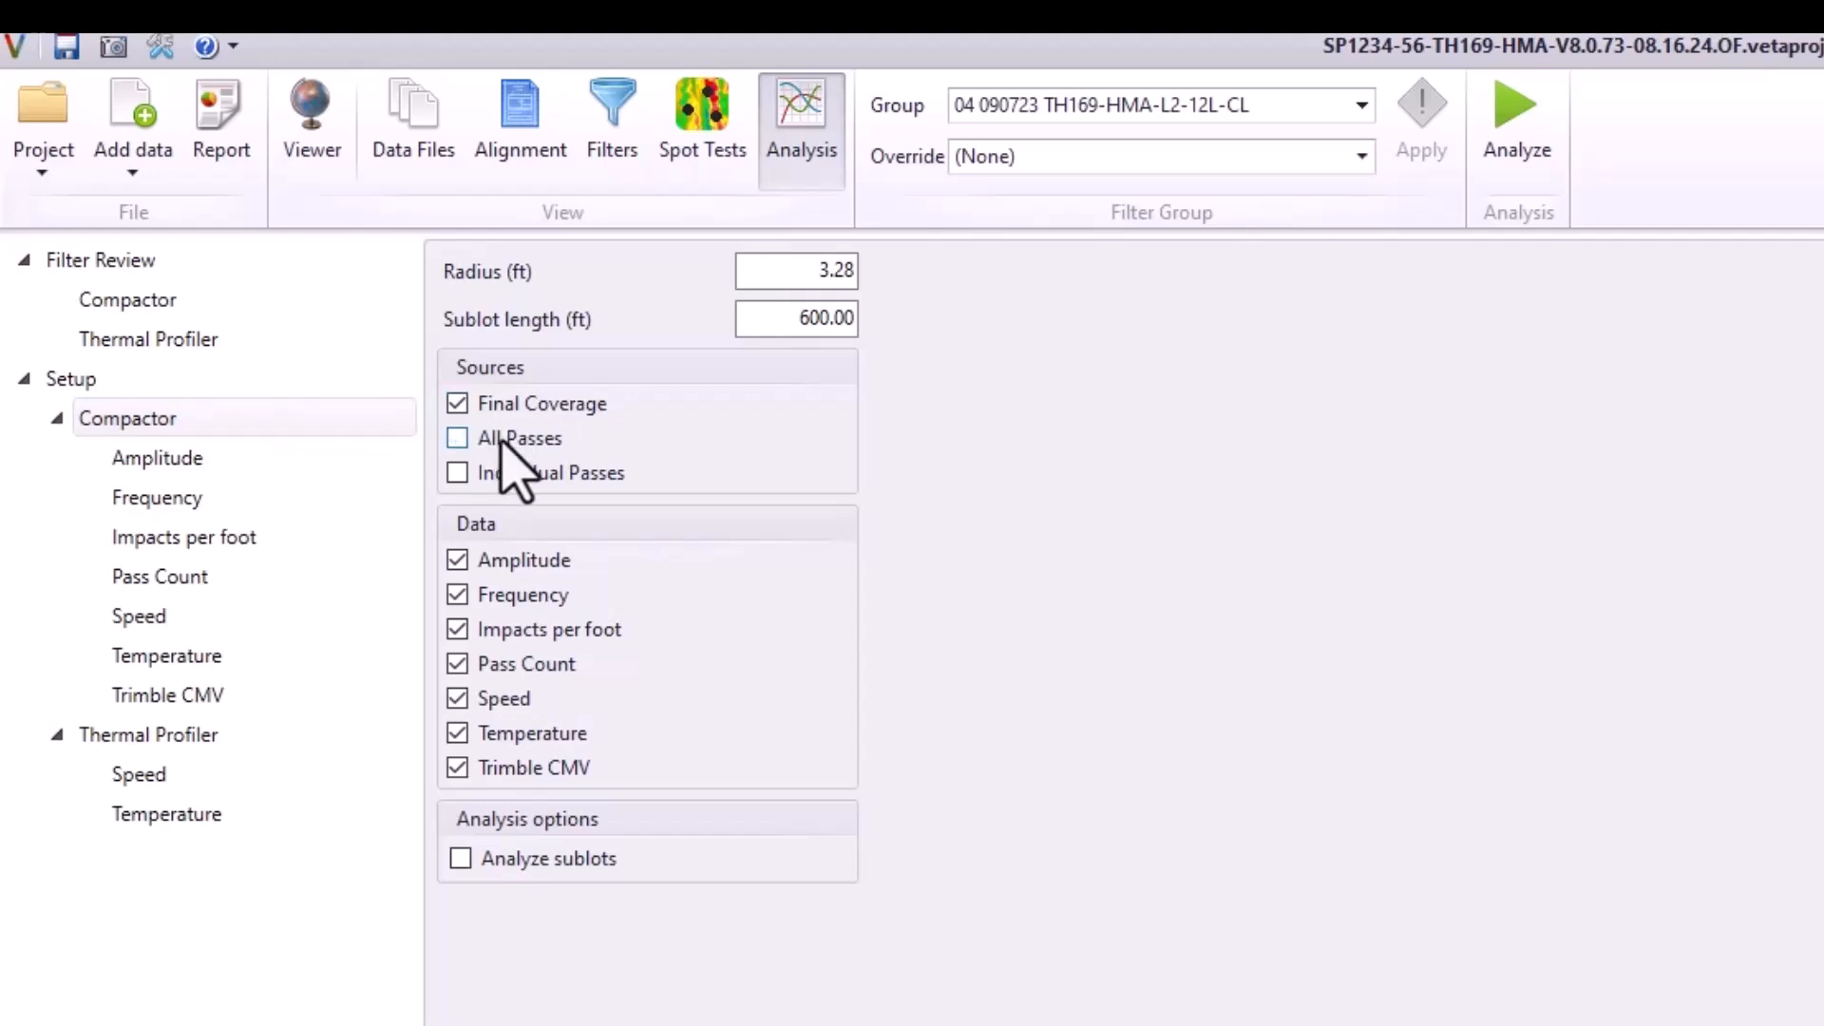
click(495, 567)
click(512, 597)
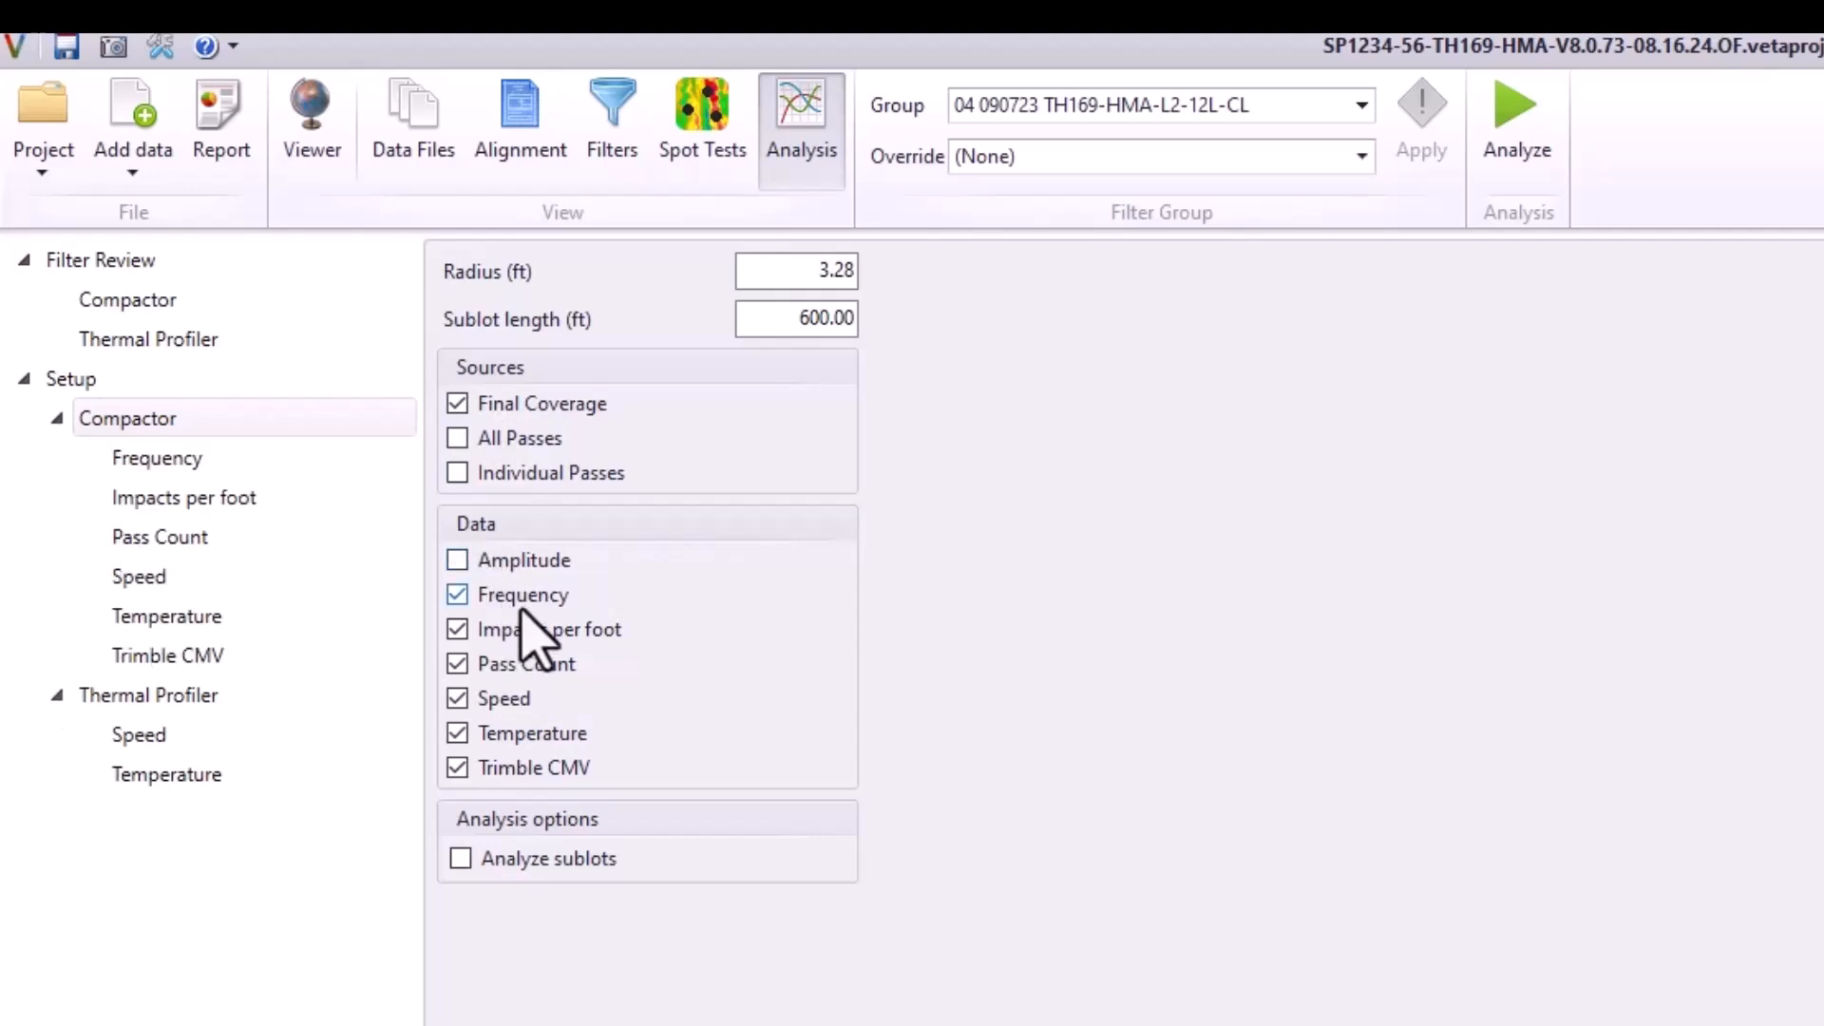
click(518, 630)
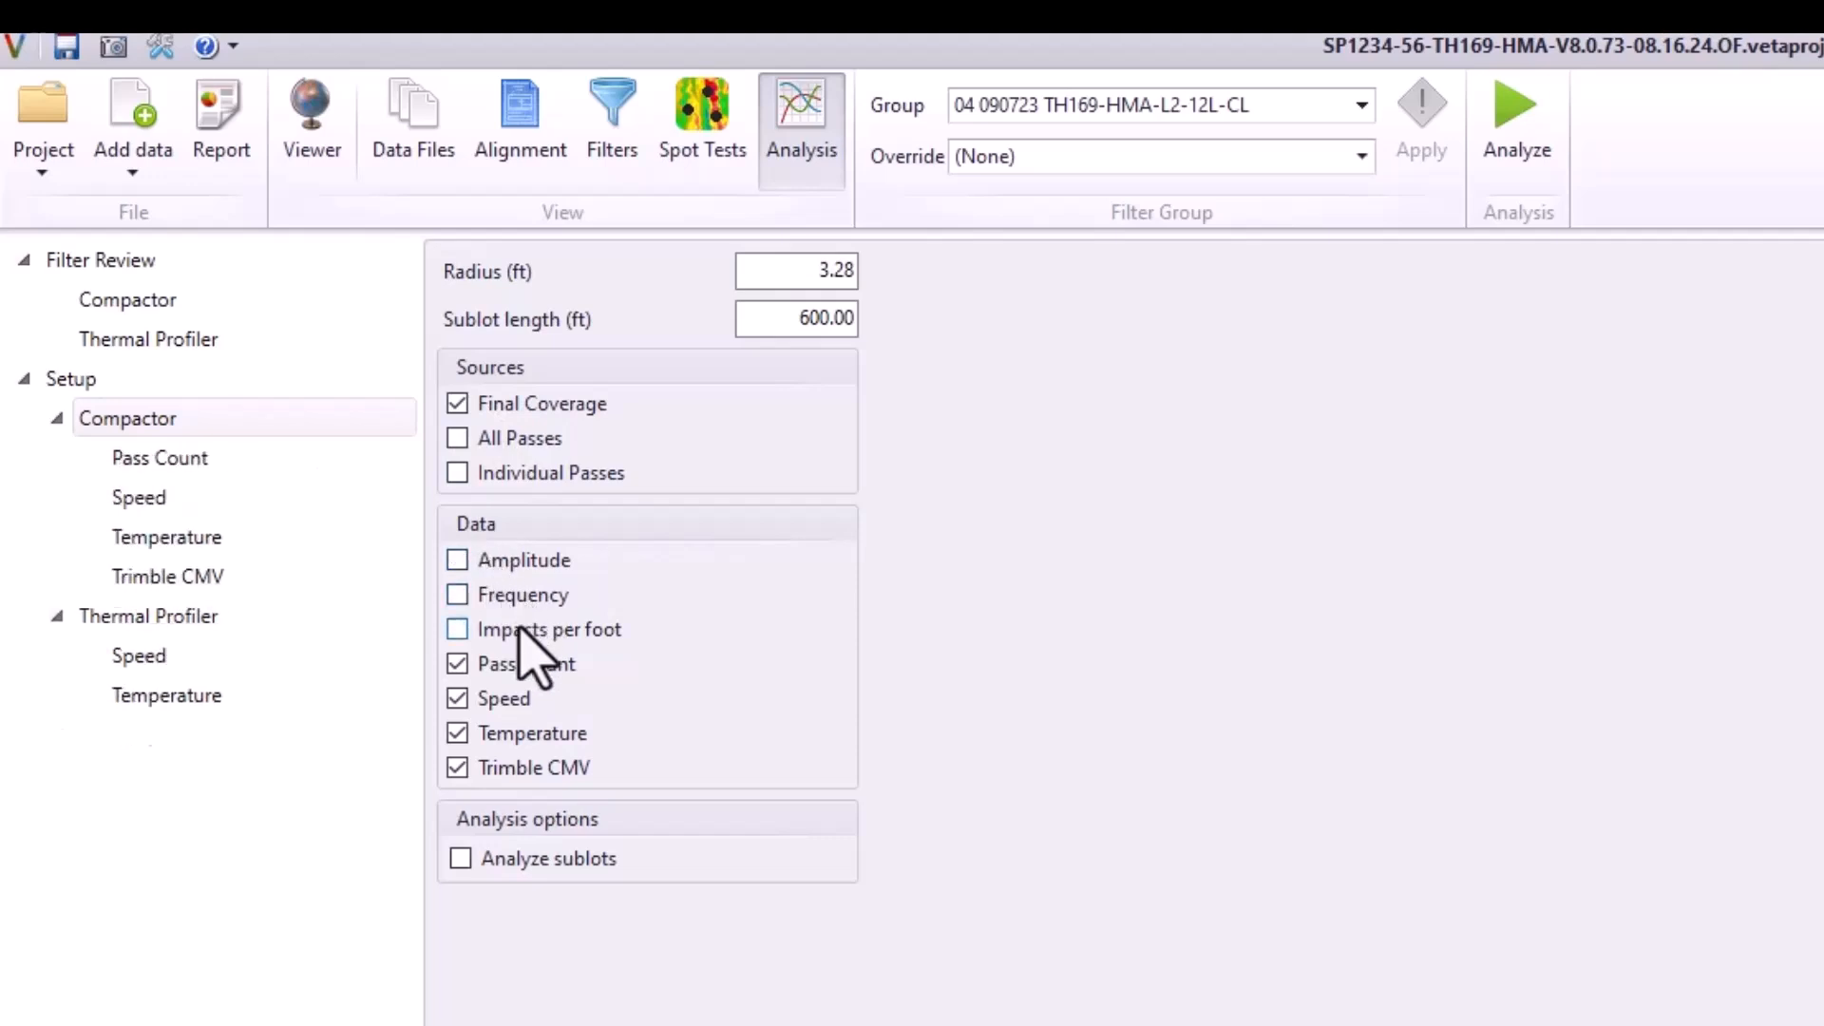
click(521, 700)
click(529, 733)
click(516, 768)
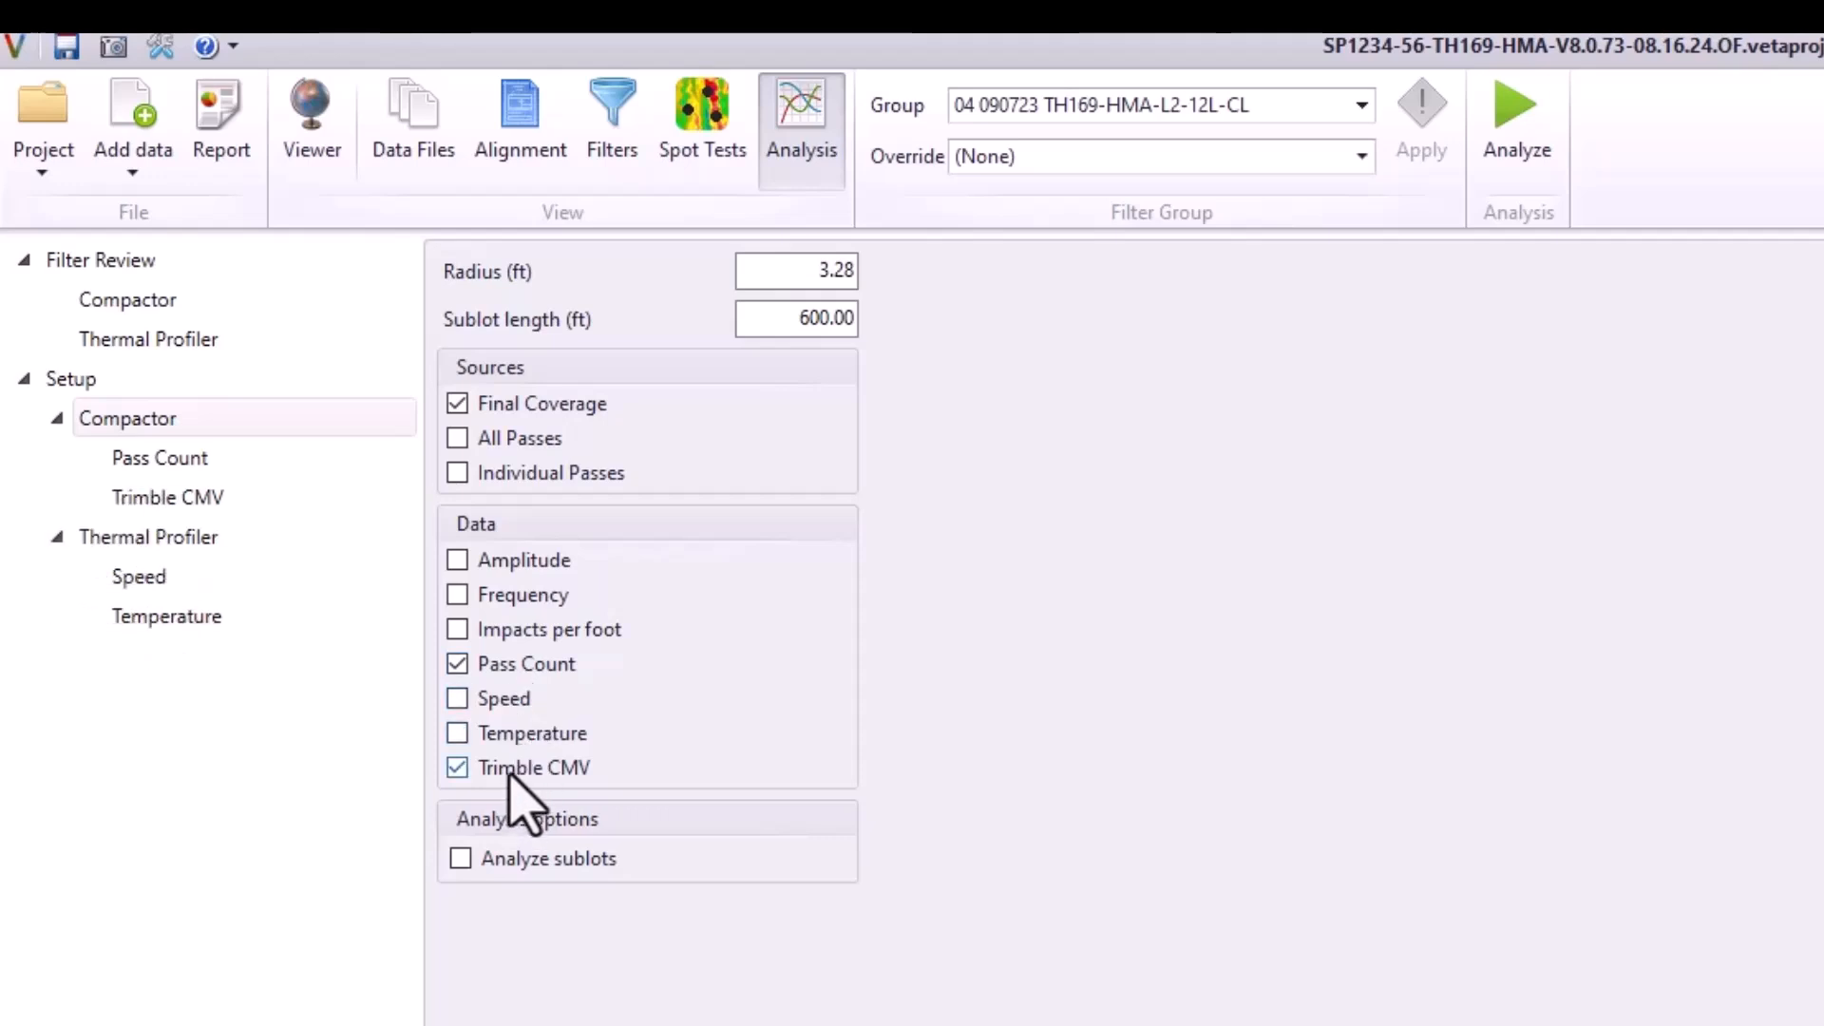
click(518, 860)
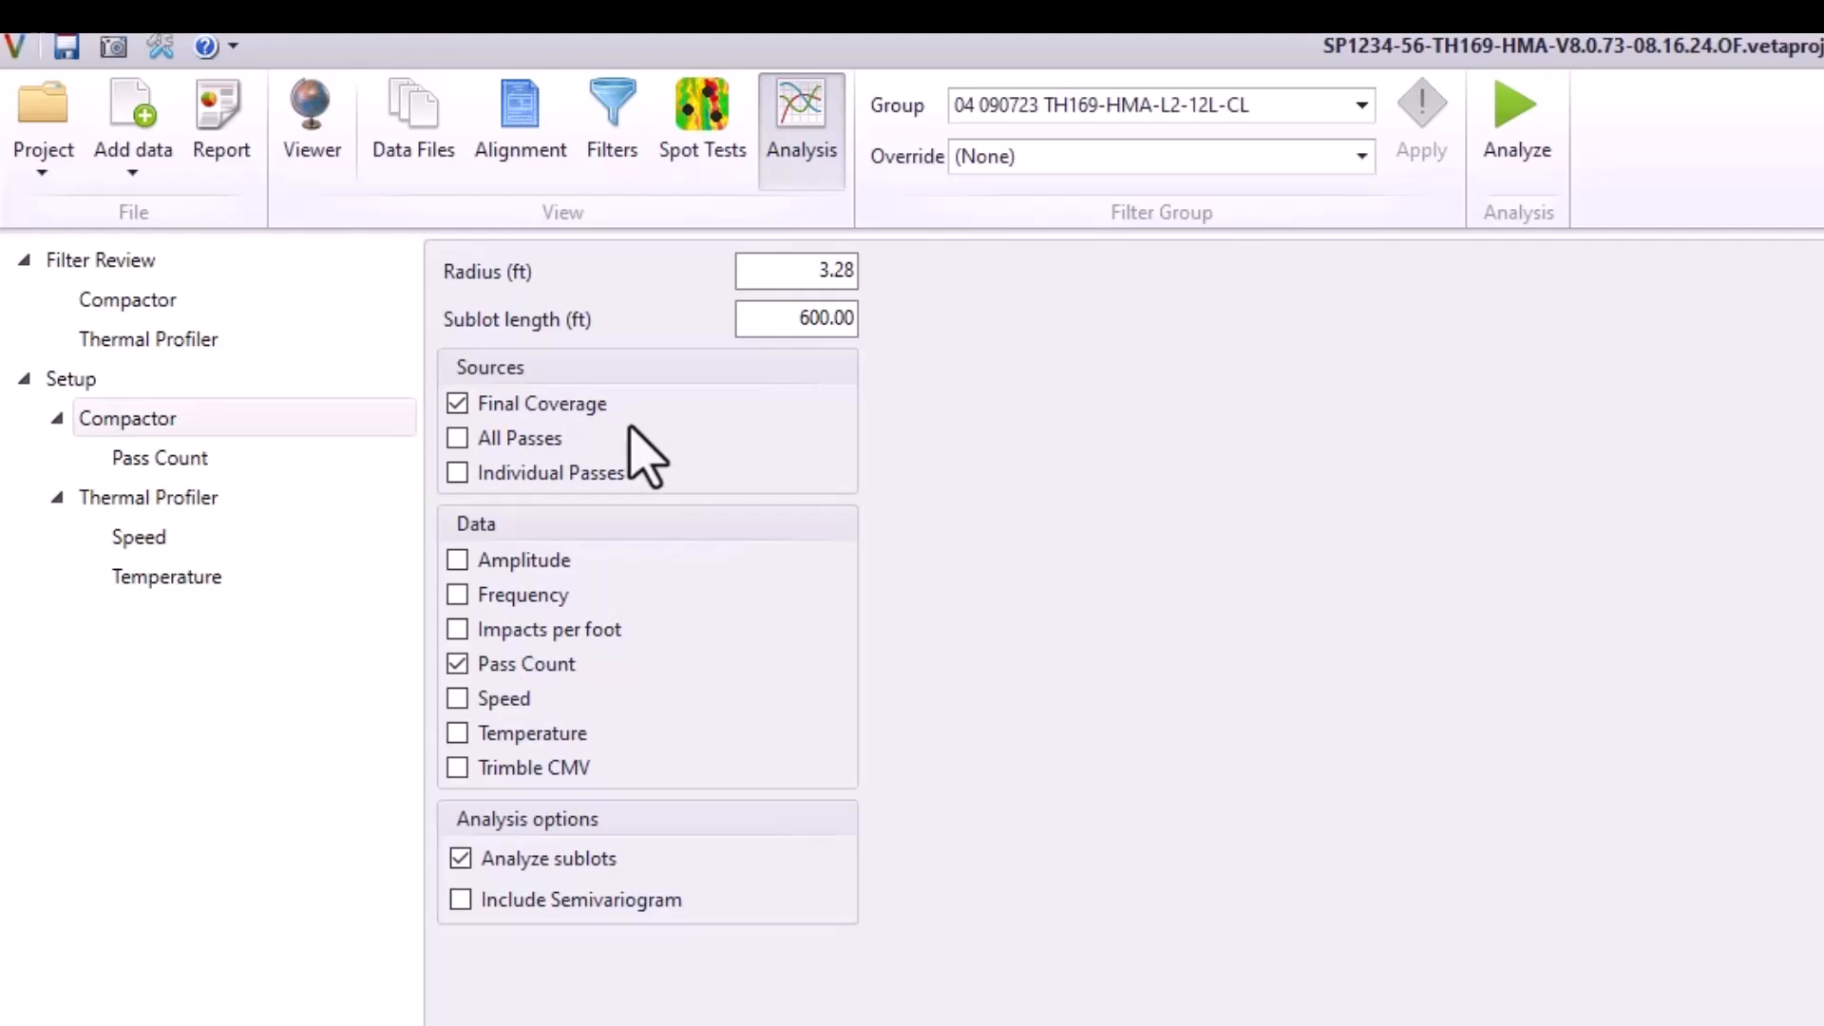
Step: Set the thermal profiler analysis to remove paver stop areas, exclude Speed data, and analyze sublots with the semivariogram included
click(178, 504)
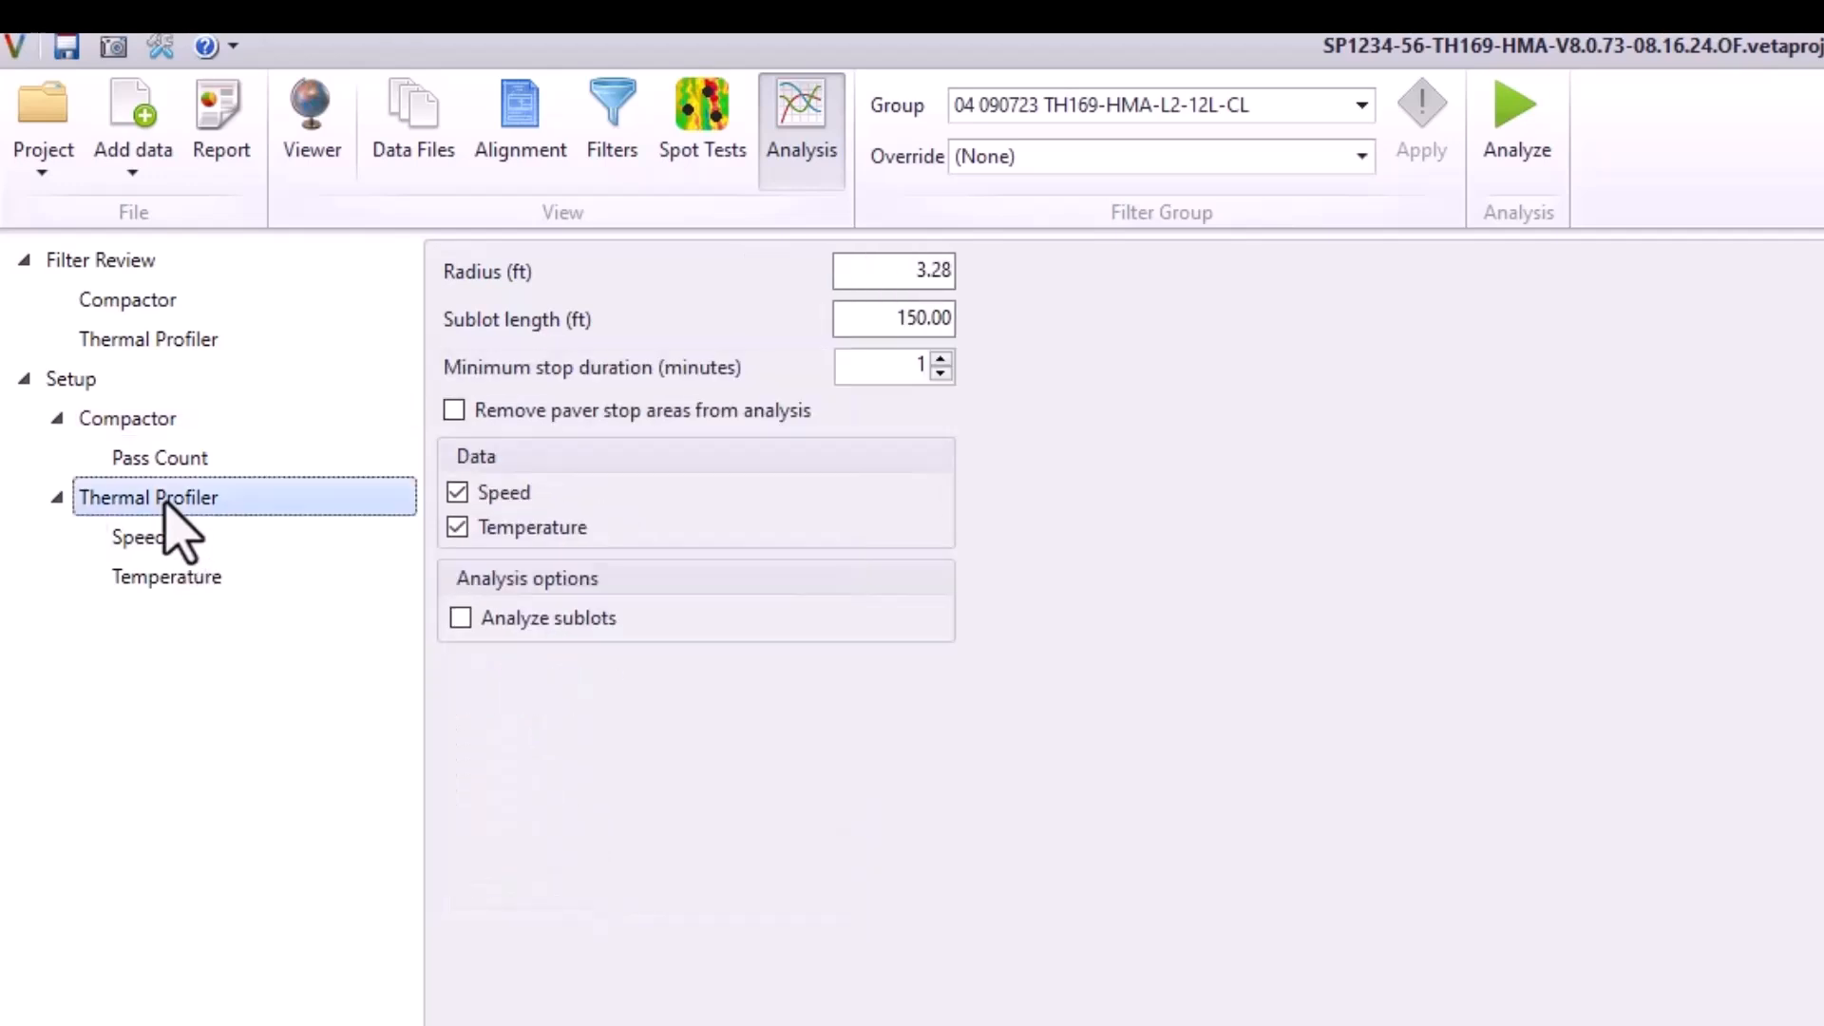
click(546, 415)
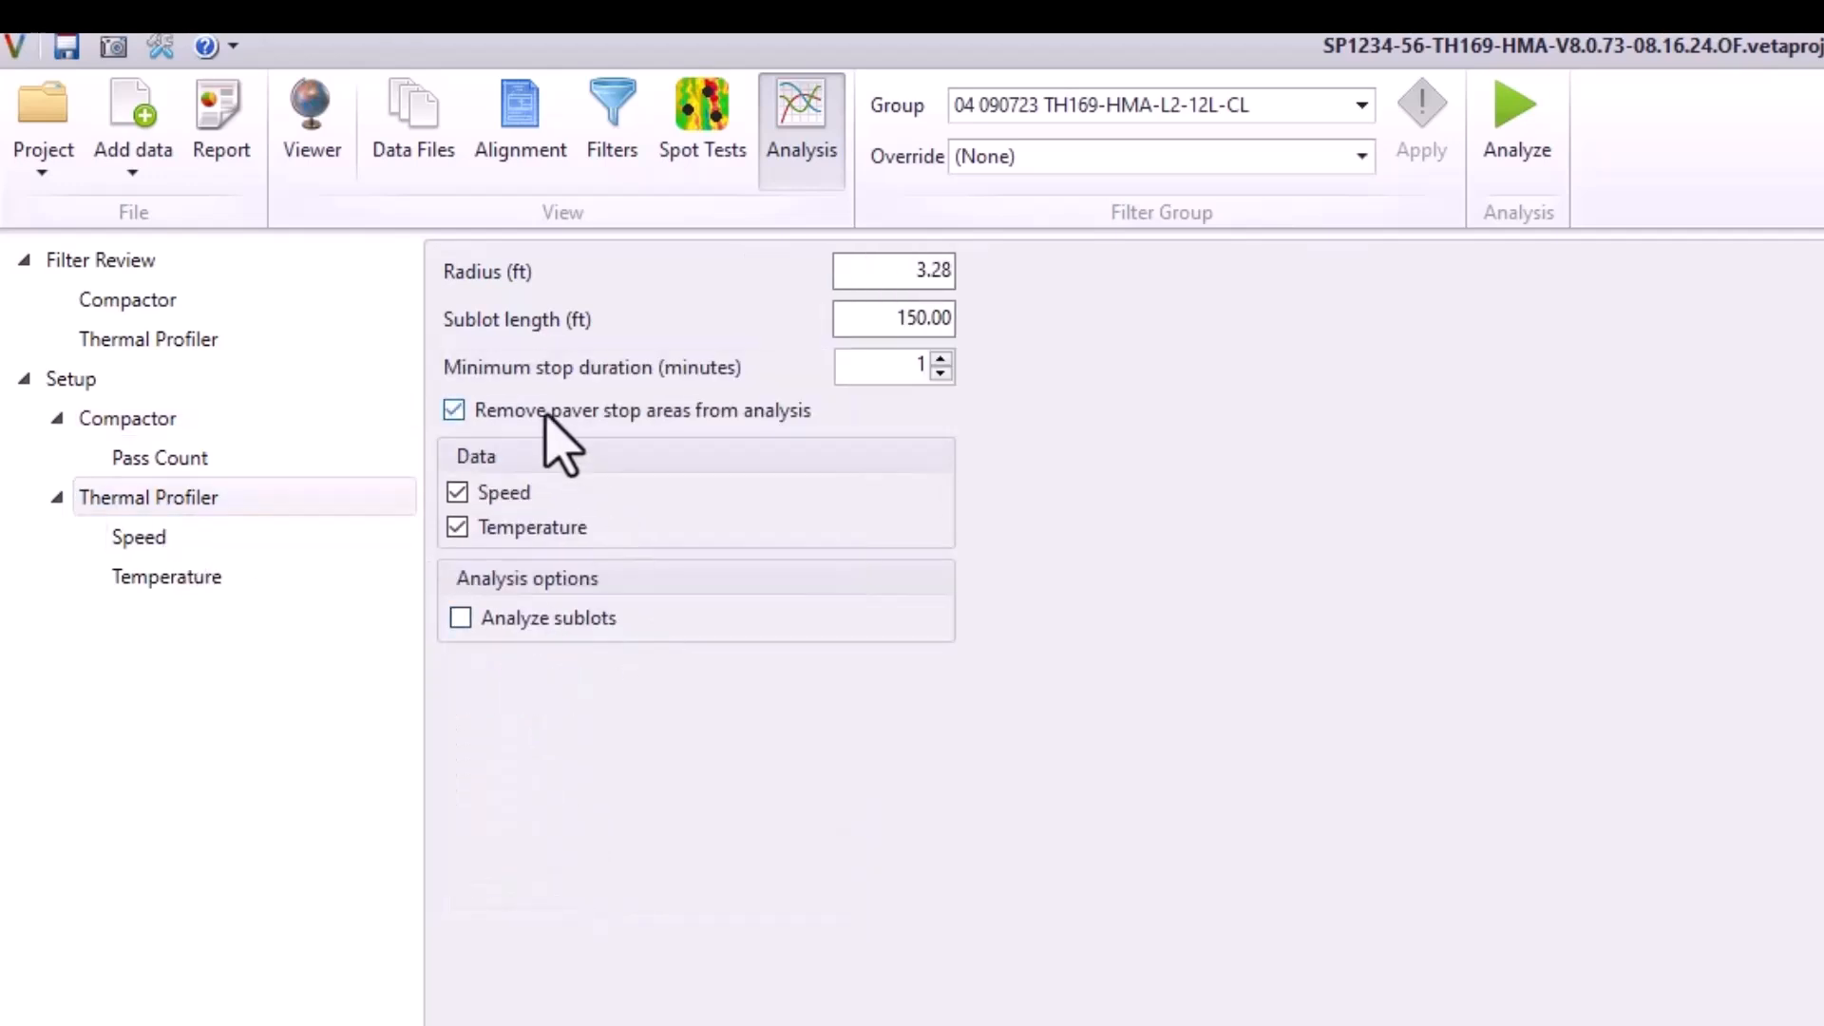
click(504, 496)
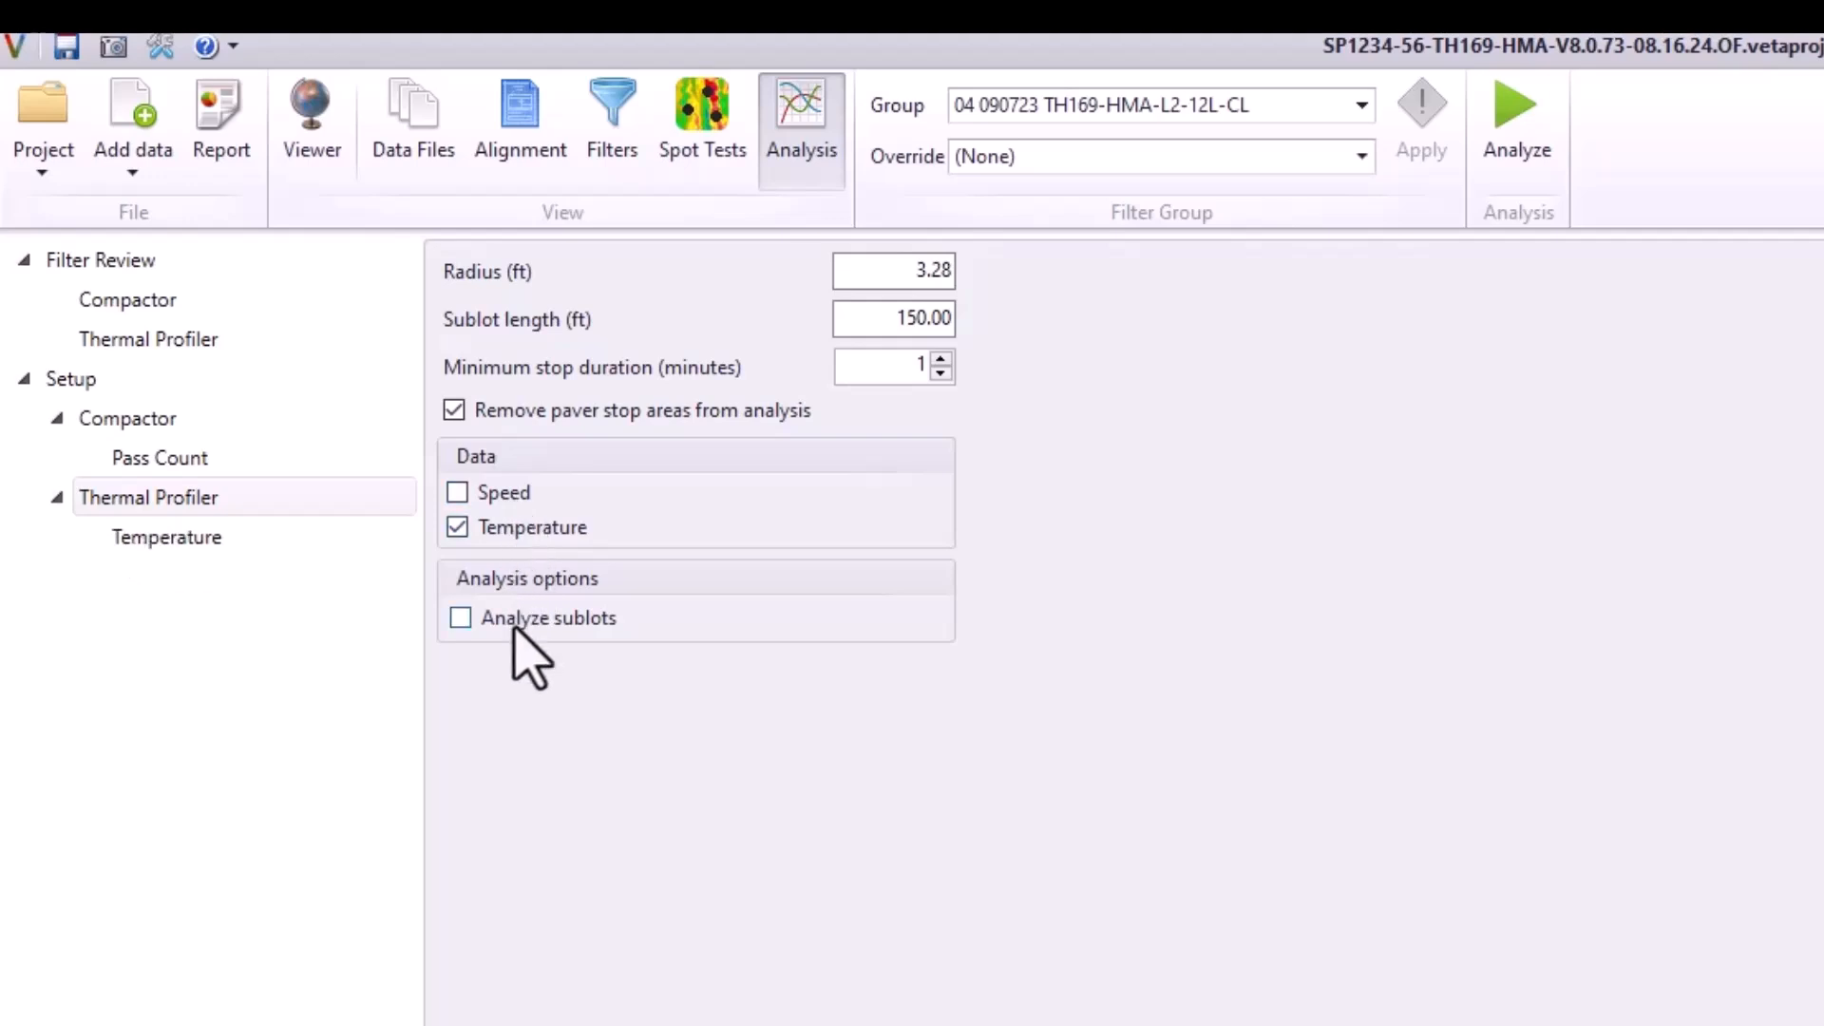
click(528, 656)
click(534, 660)
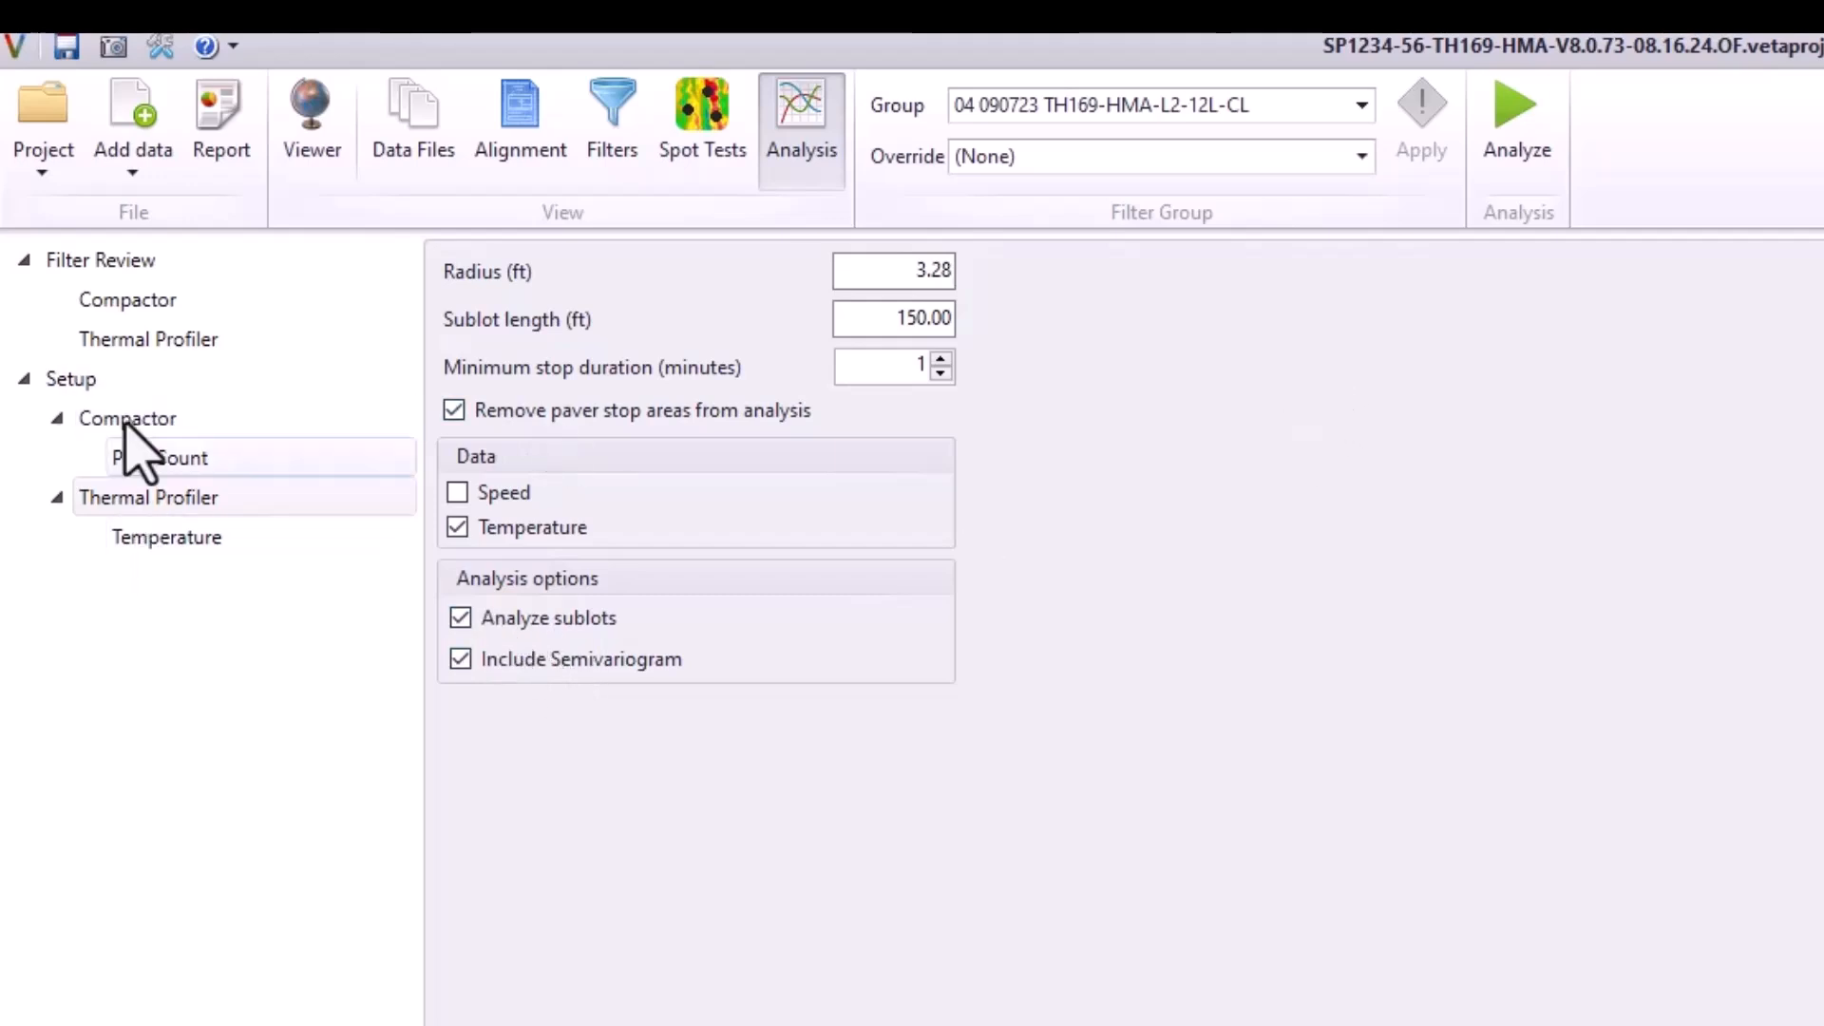
Step: Run the analysis and review the compactor coverage and overall pass count distribution for data lot 01 082223 TH169-HMA-L1-CL-12R
click(1503, 175)
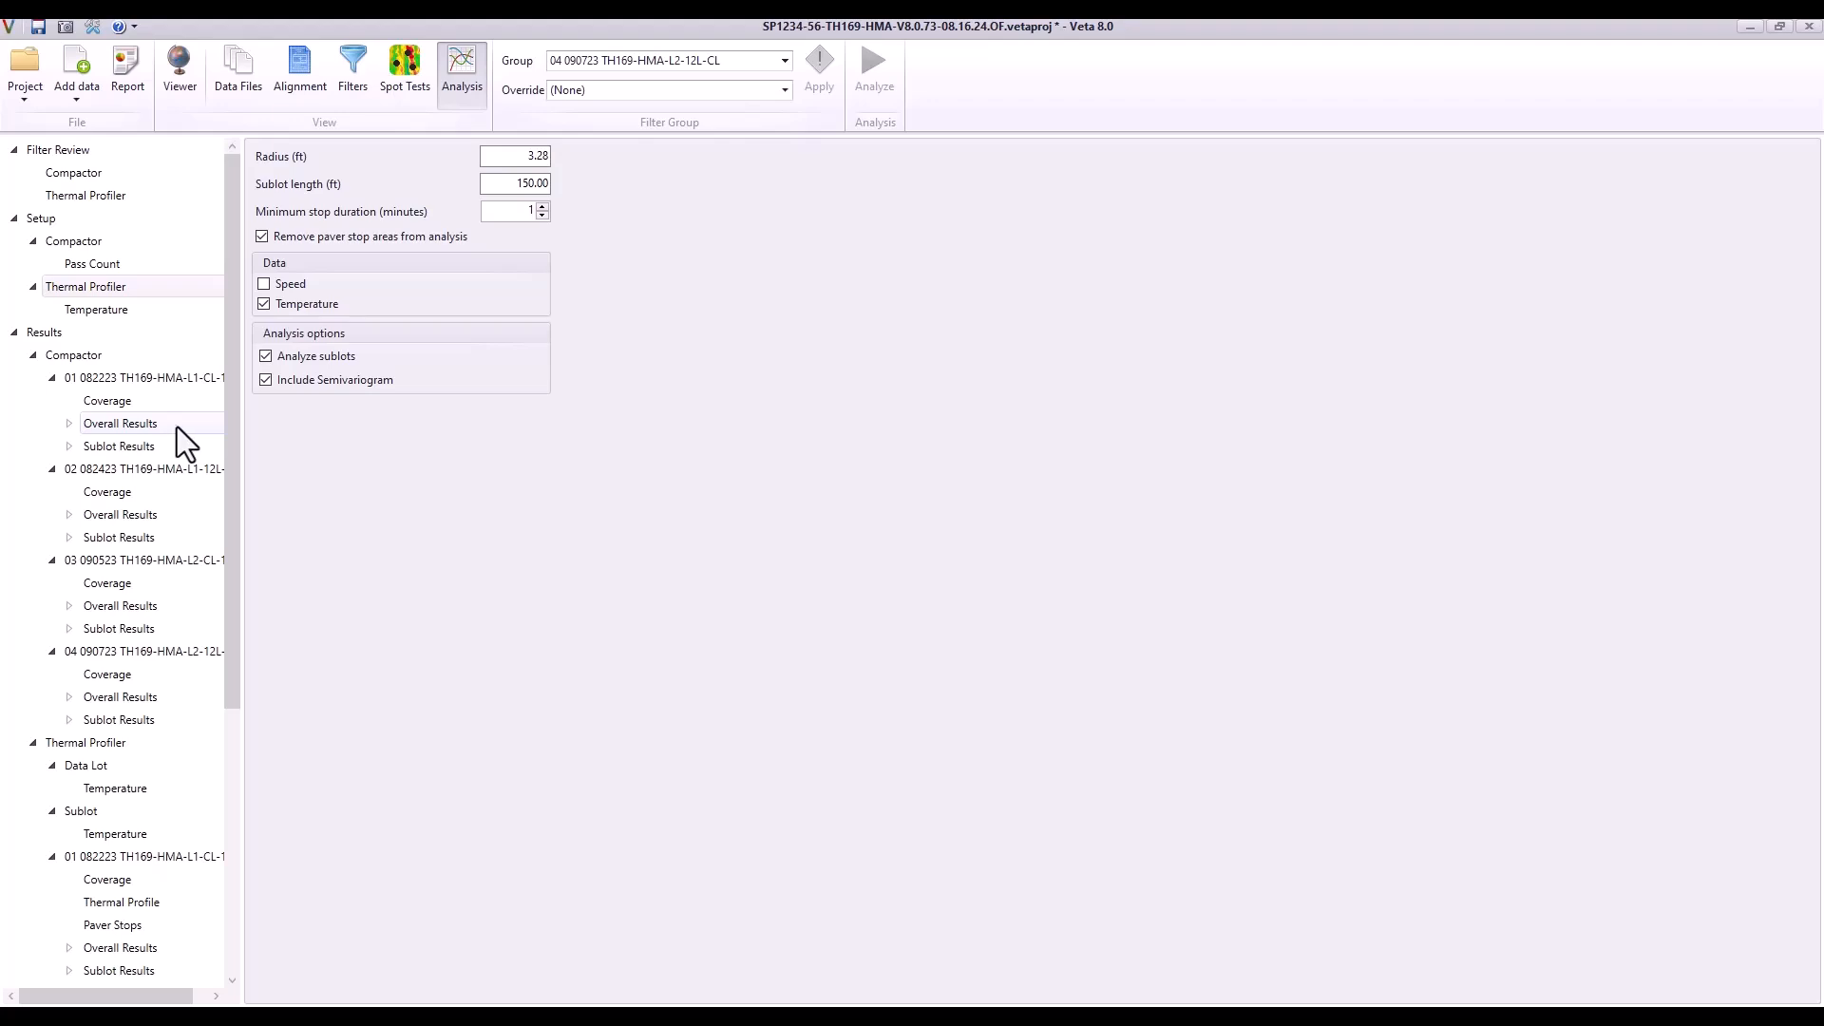
click(108, 400)
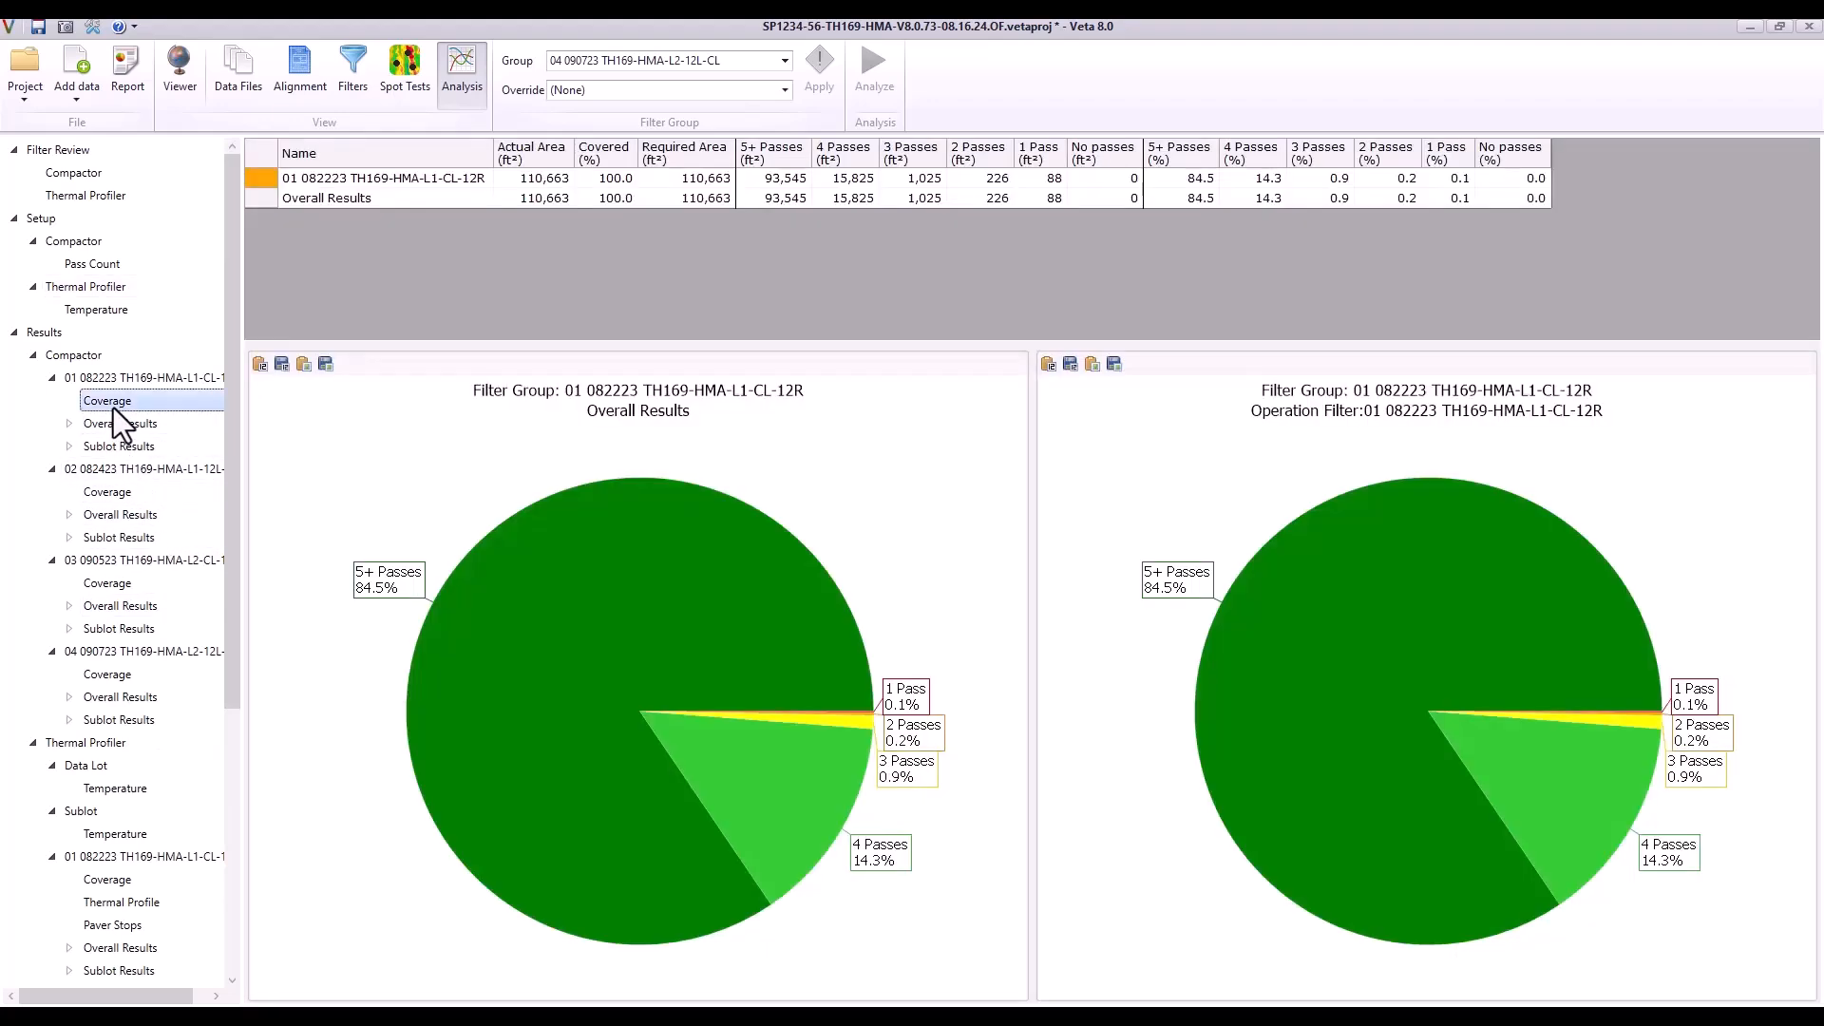
click(70, 424)
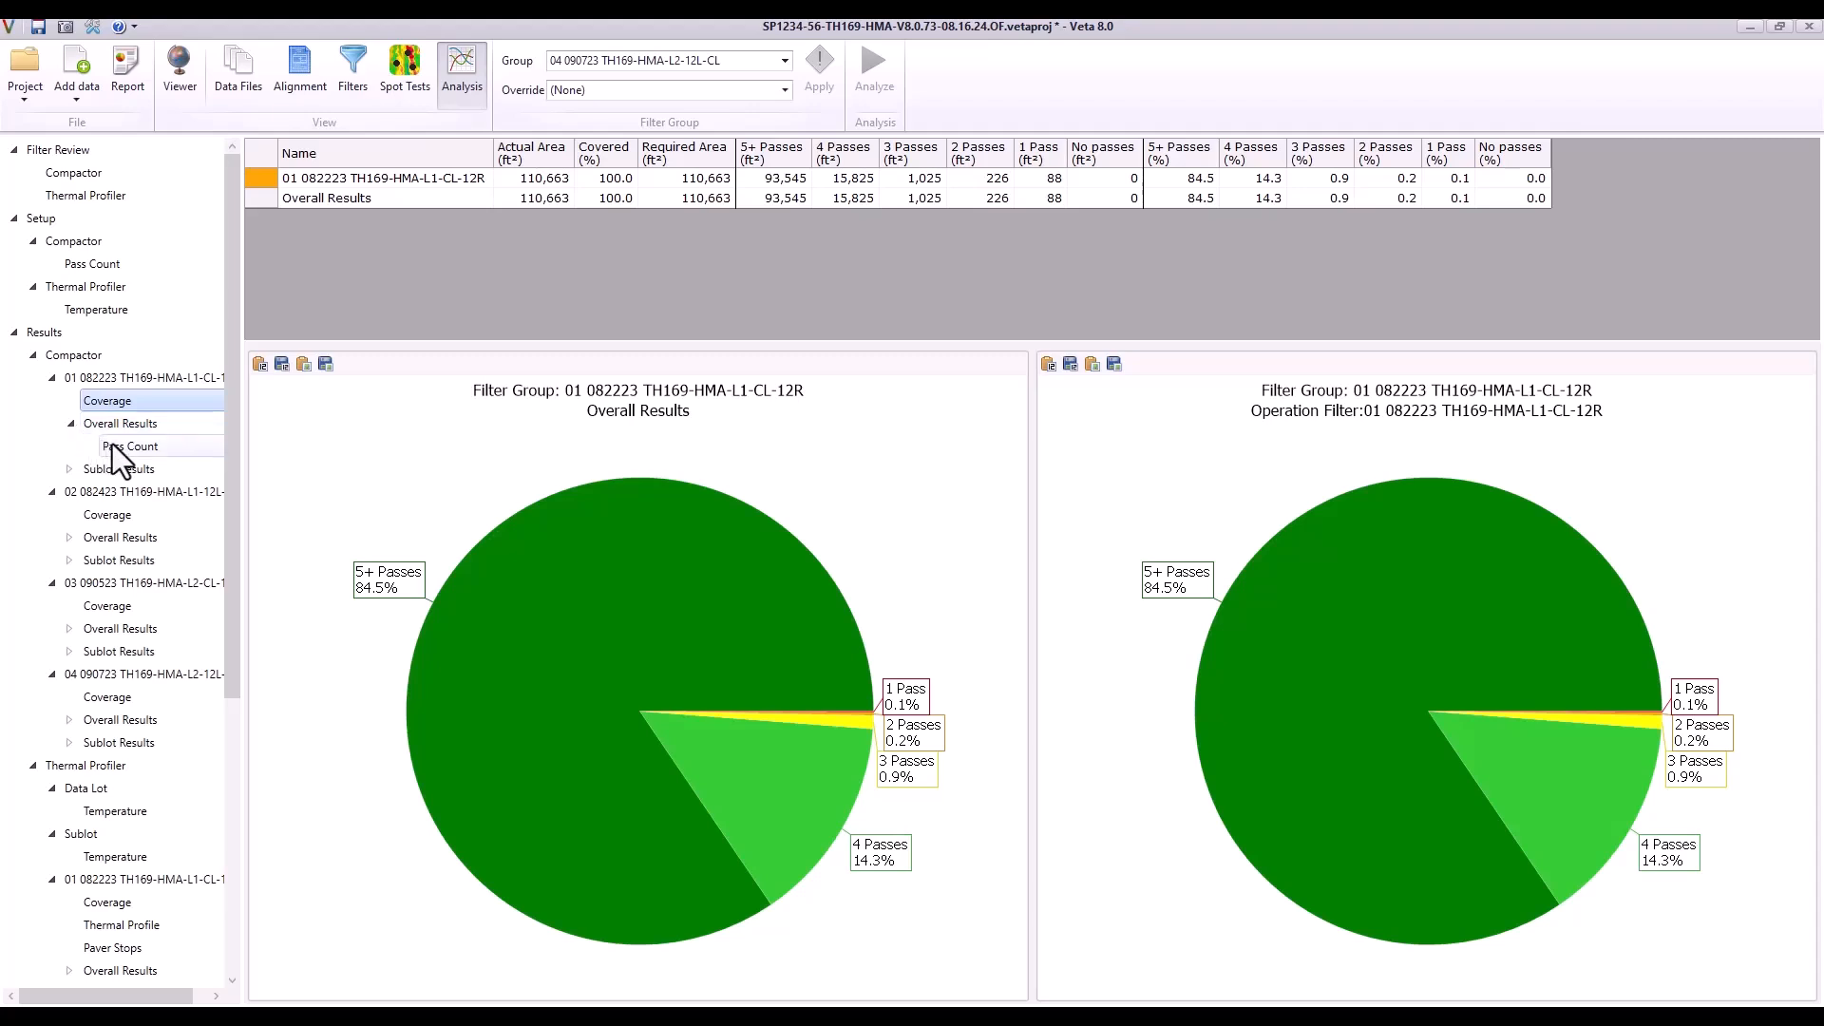
click(112, 446)
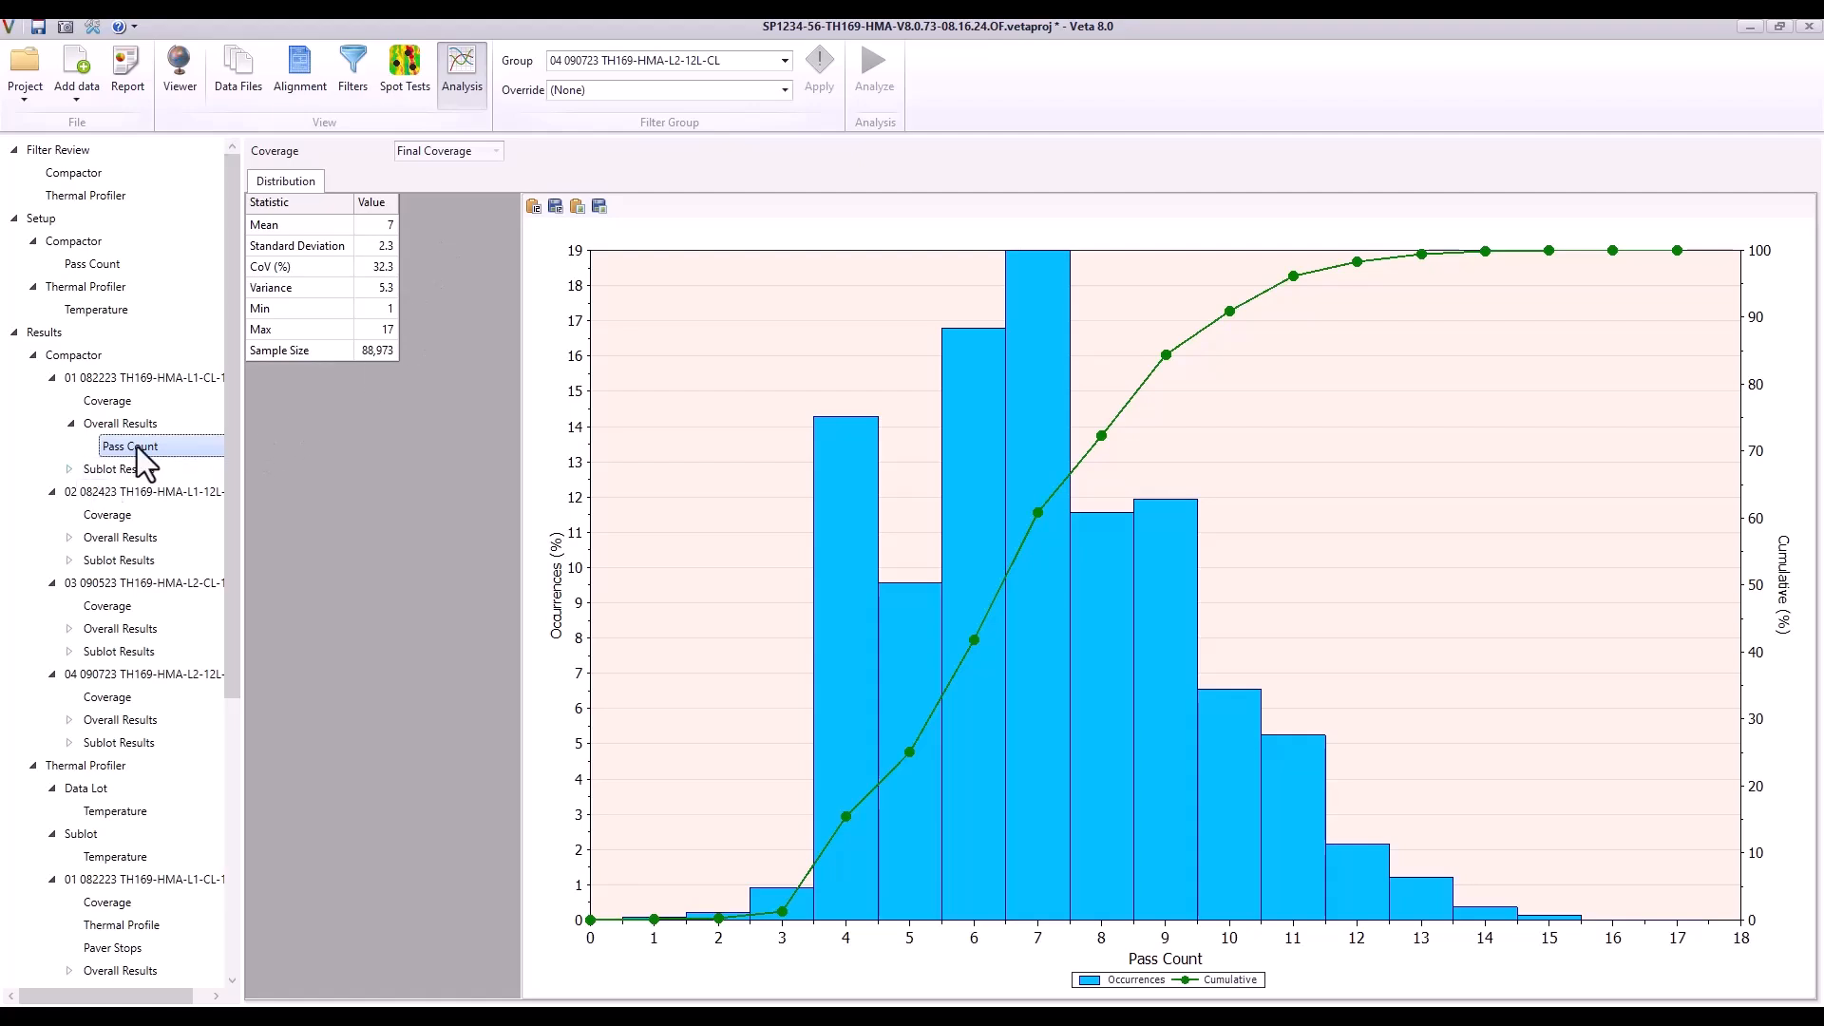
Step: Recheck the compactor analysis setup and return to the first data lot's overall pass count distribution
click(105, 241)
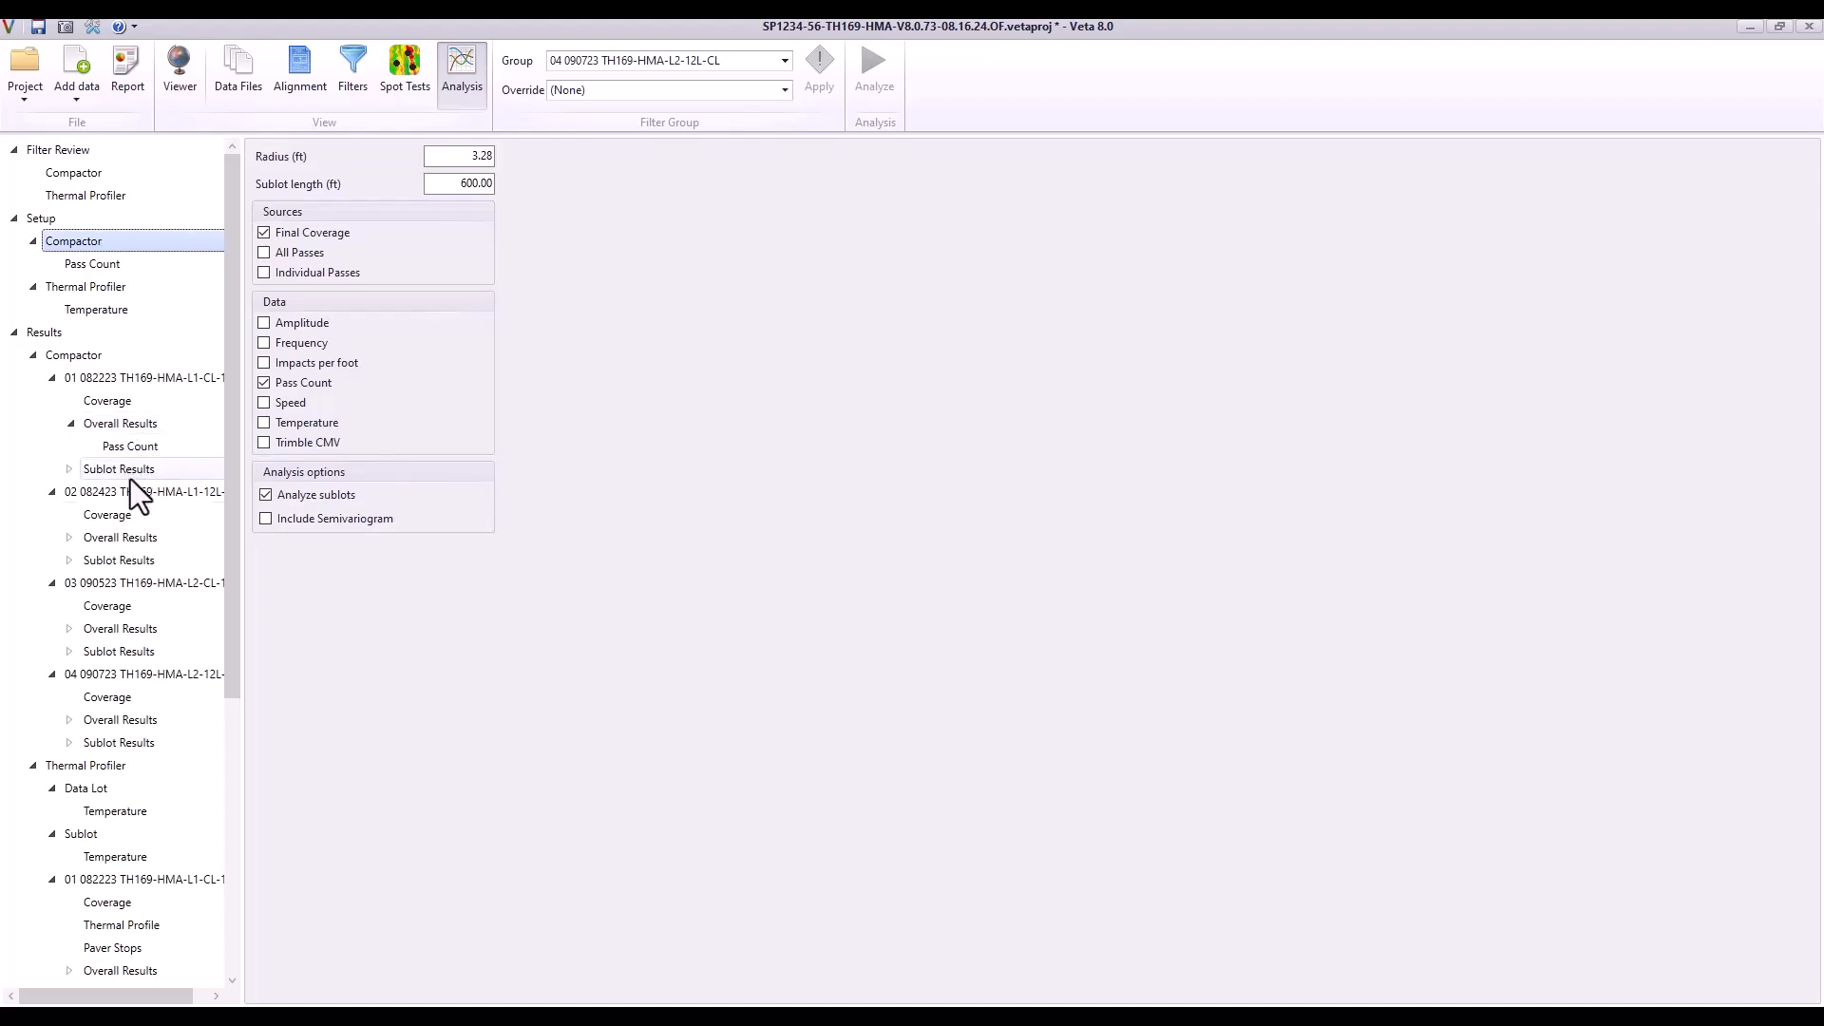
click(152, 429)
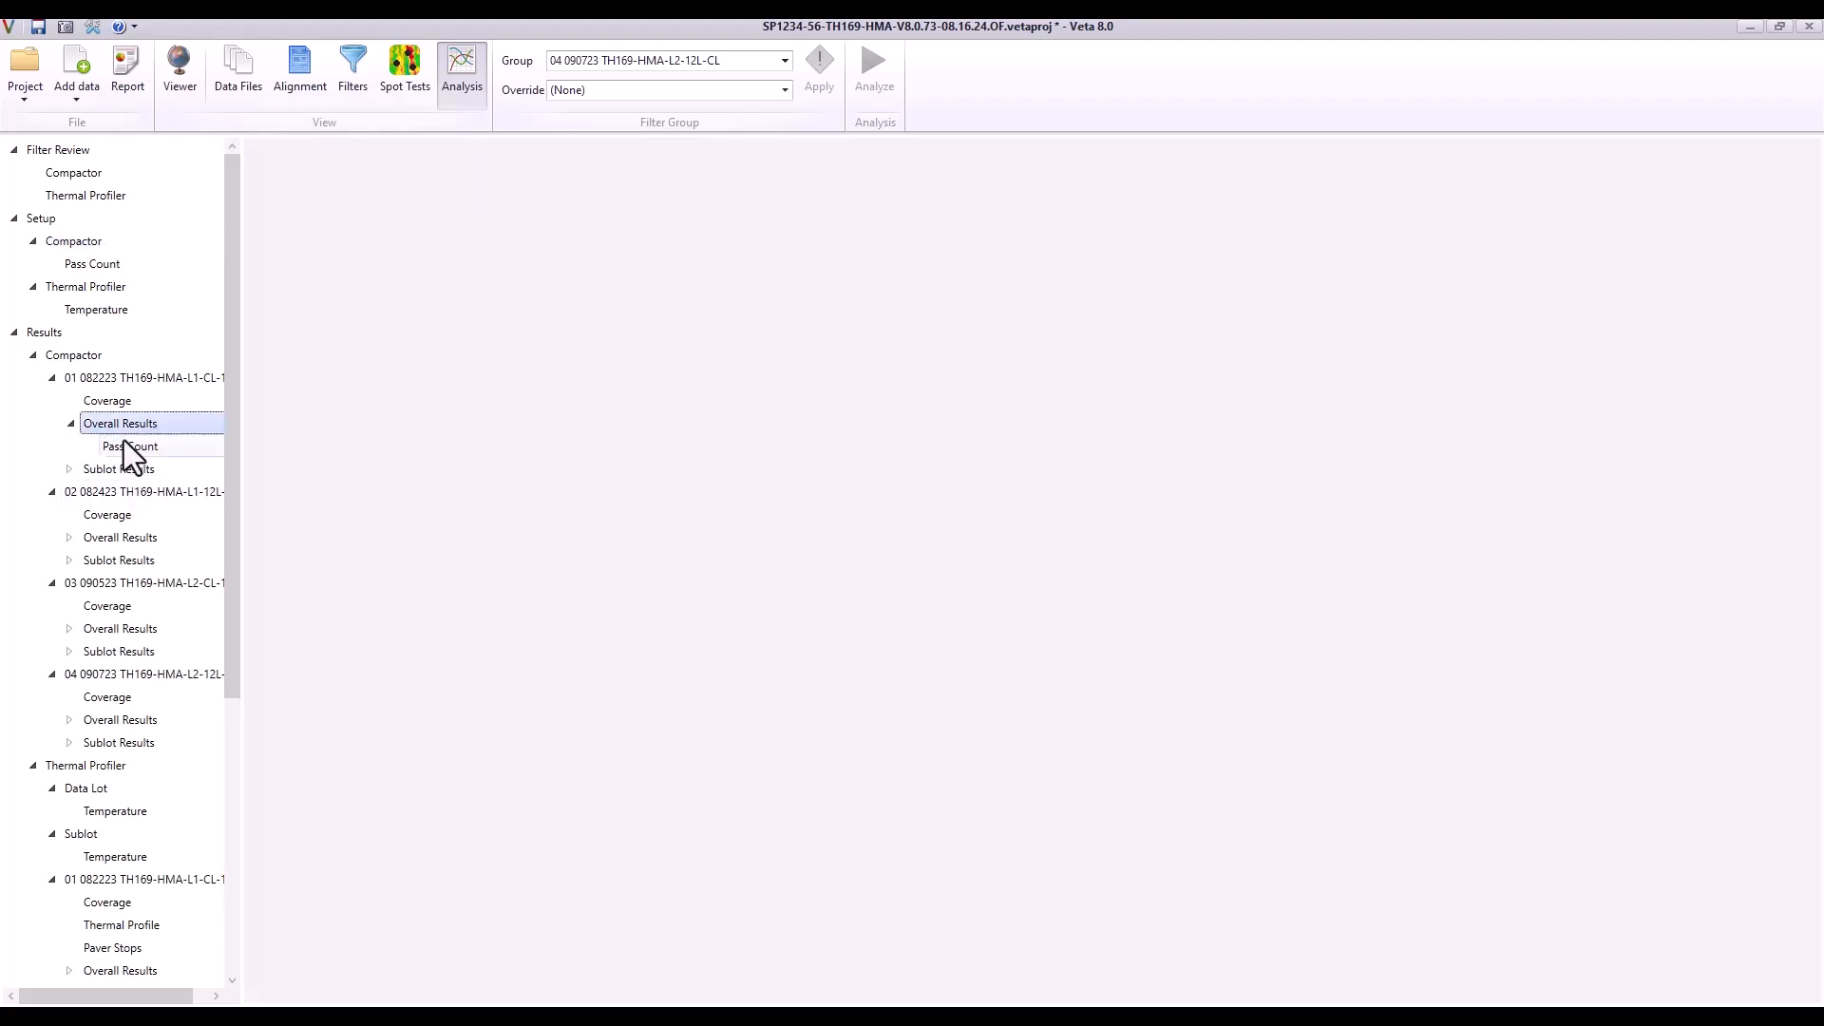
click(102, 448)
Step: Examine the compactor sublot coverage of data lot 01 082223 TH169-HMA-L1-CL-12R as a chart and as a table
click(70, 469)
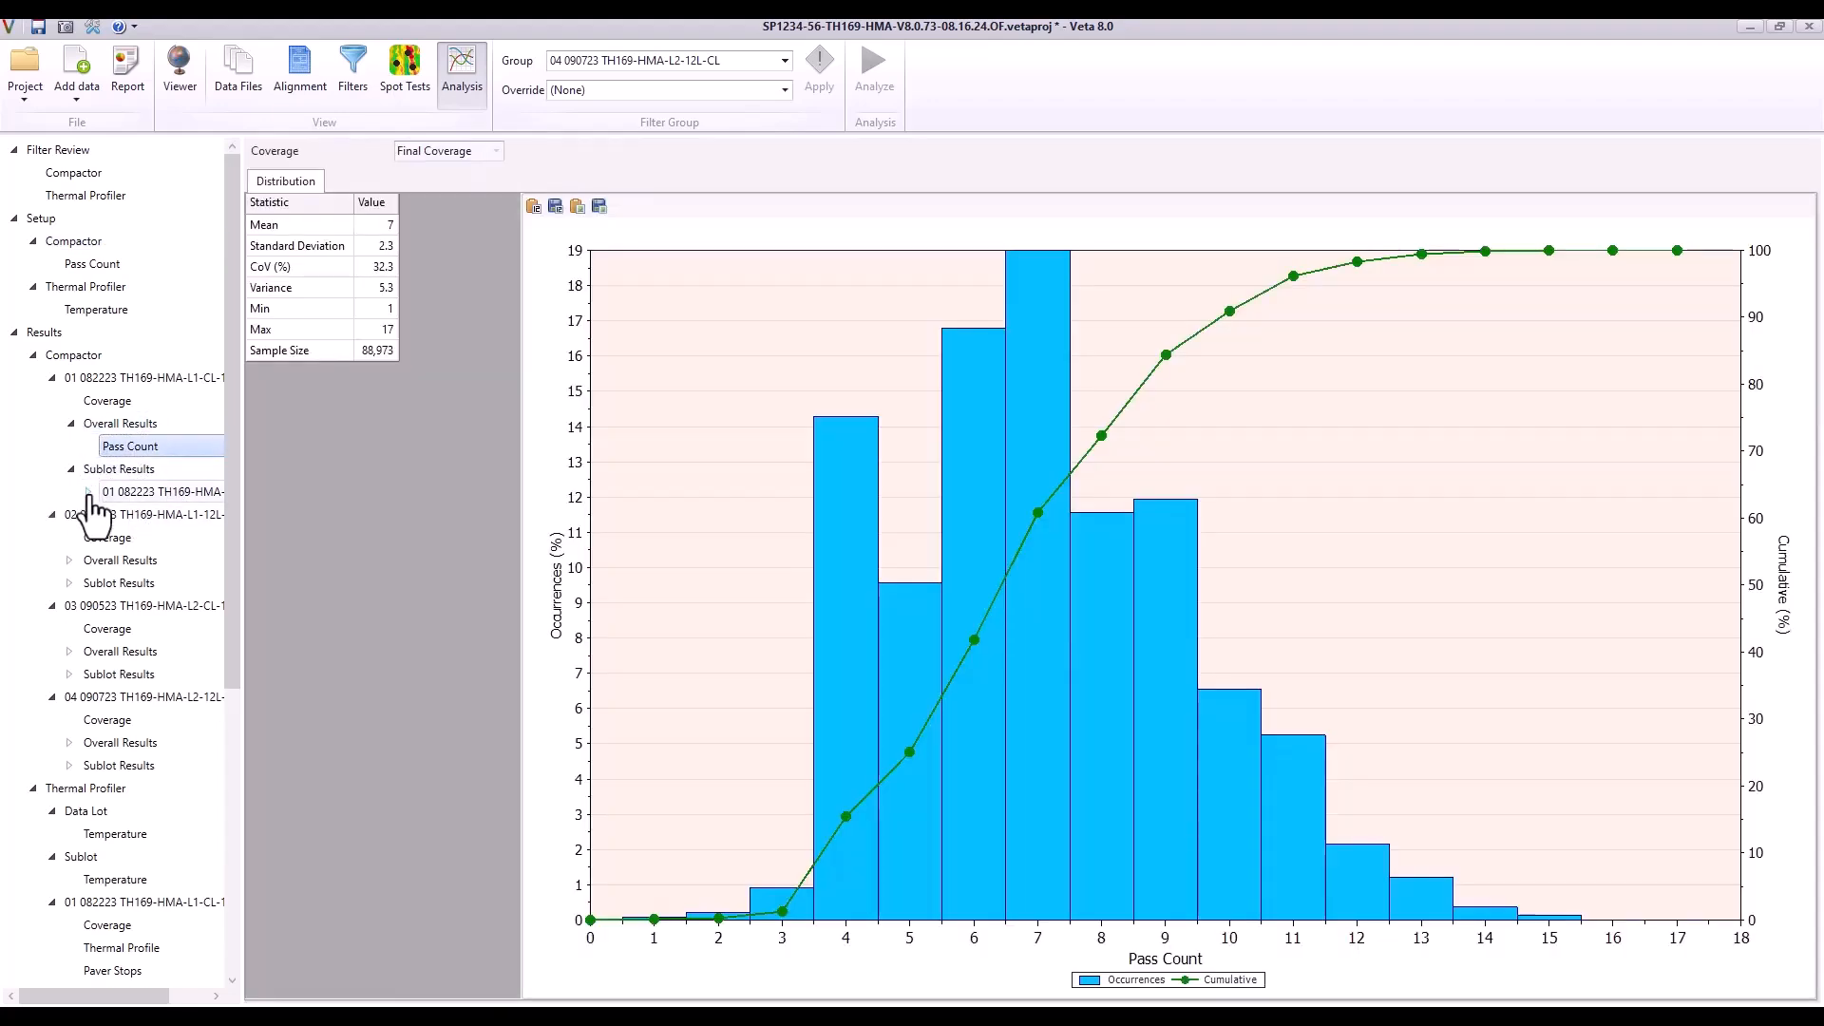
click(88, 492)
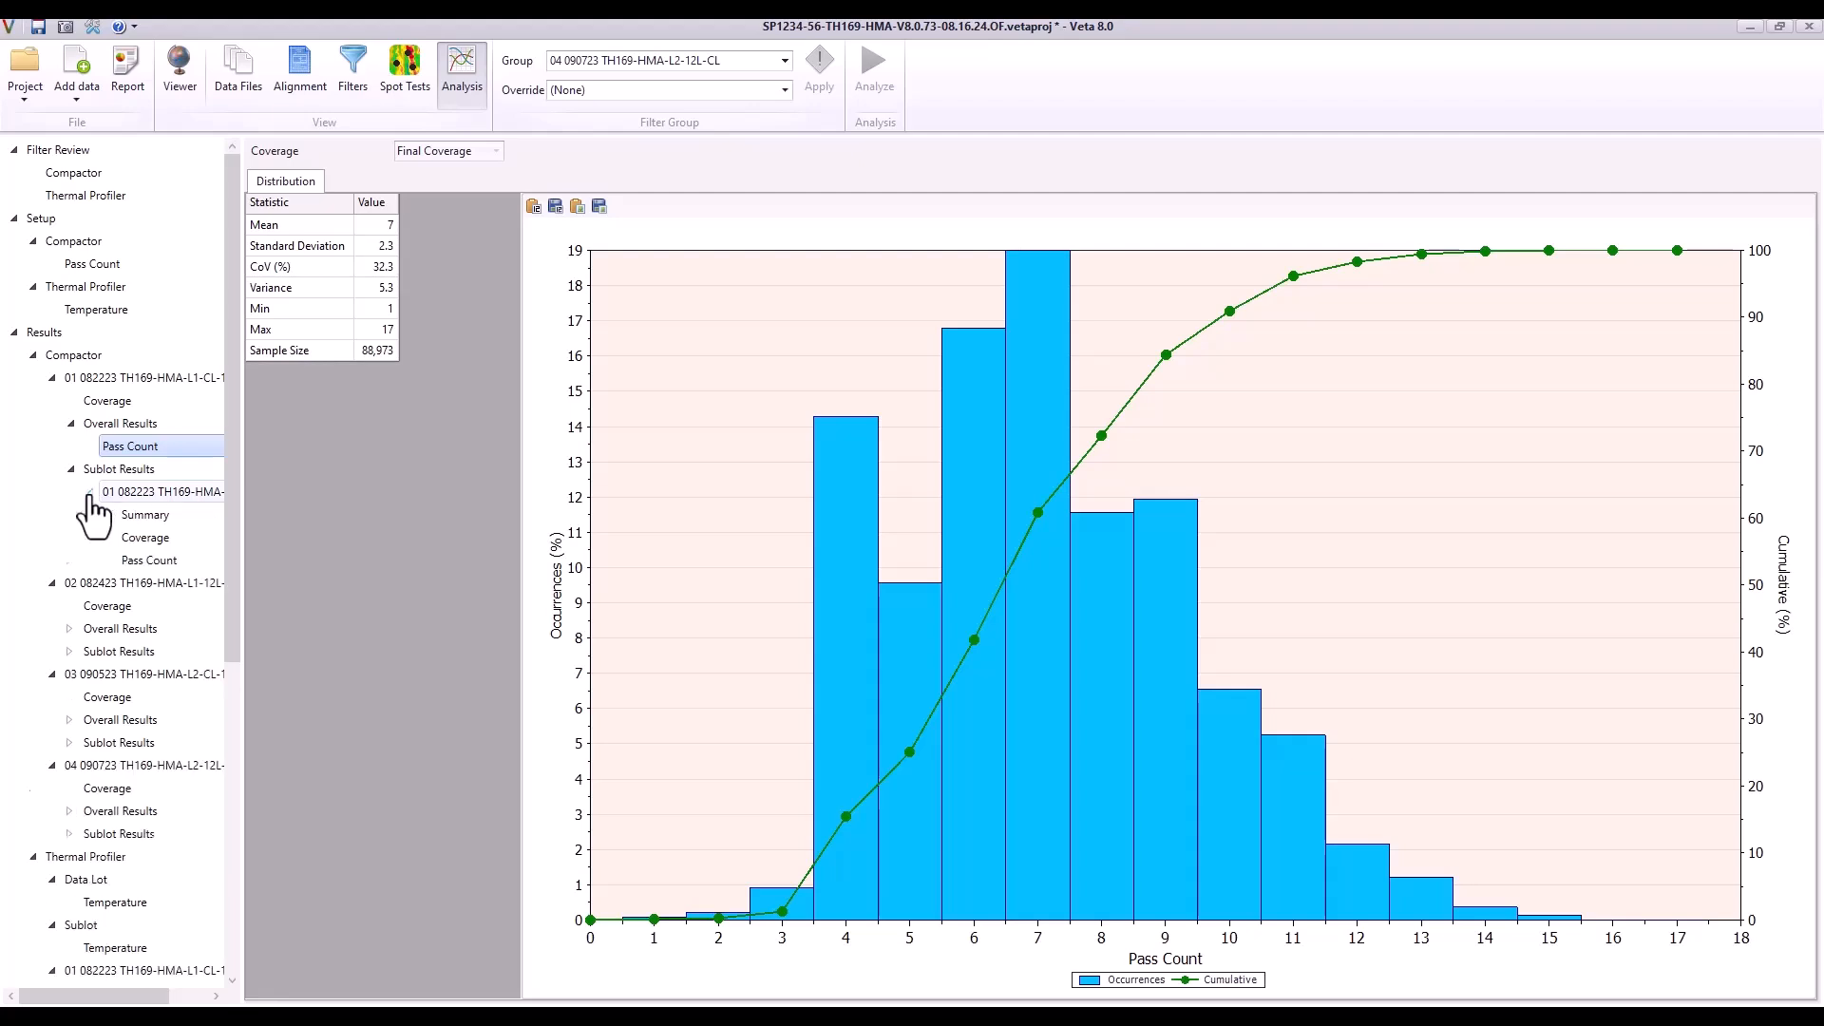
click(164, 540)
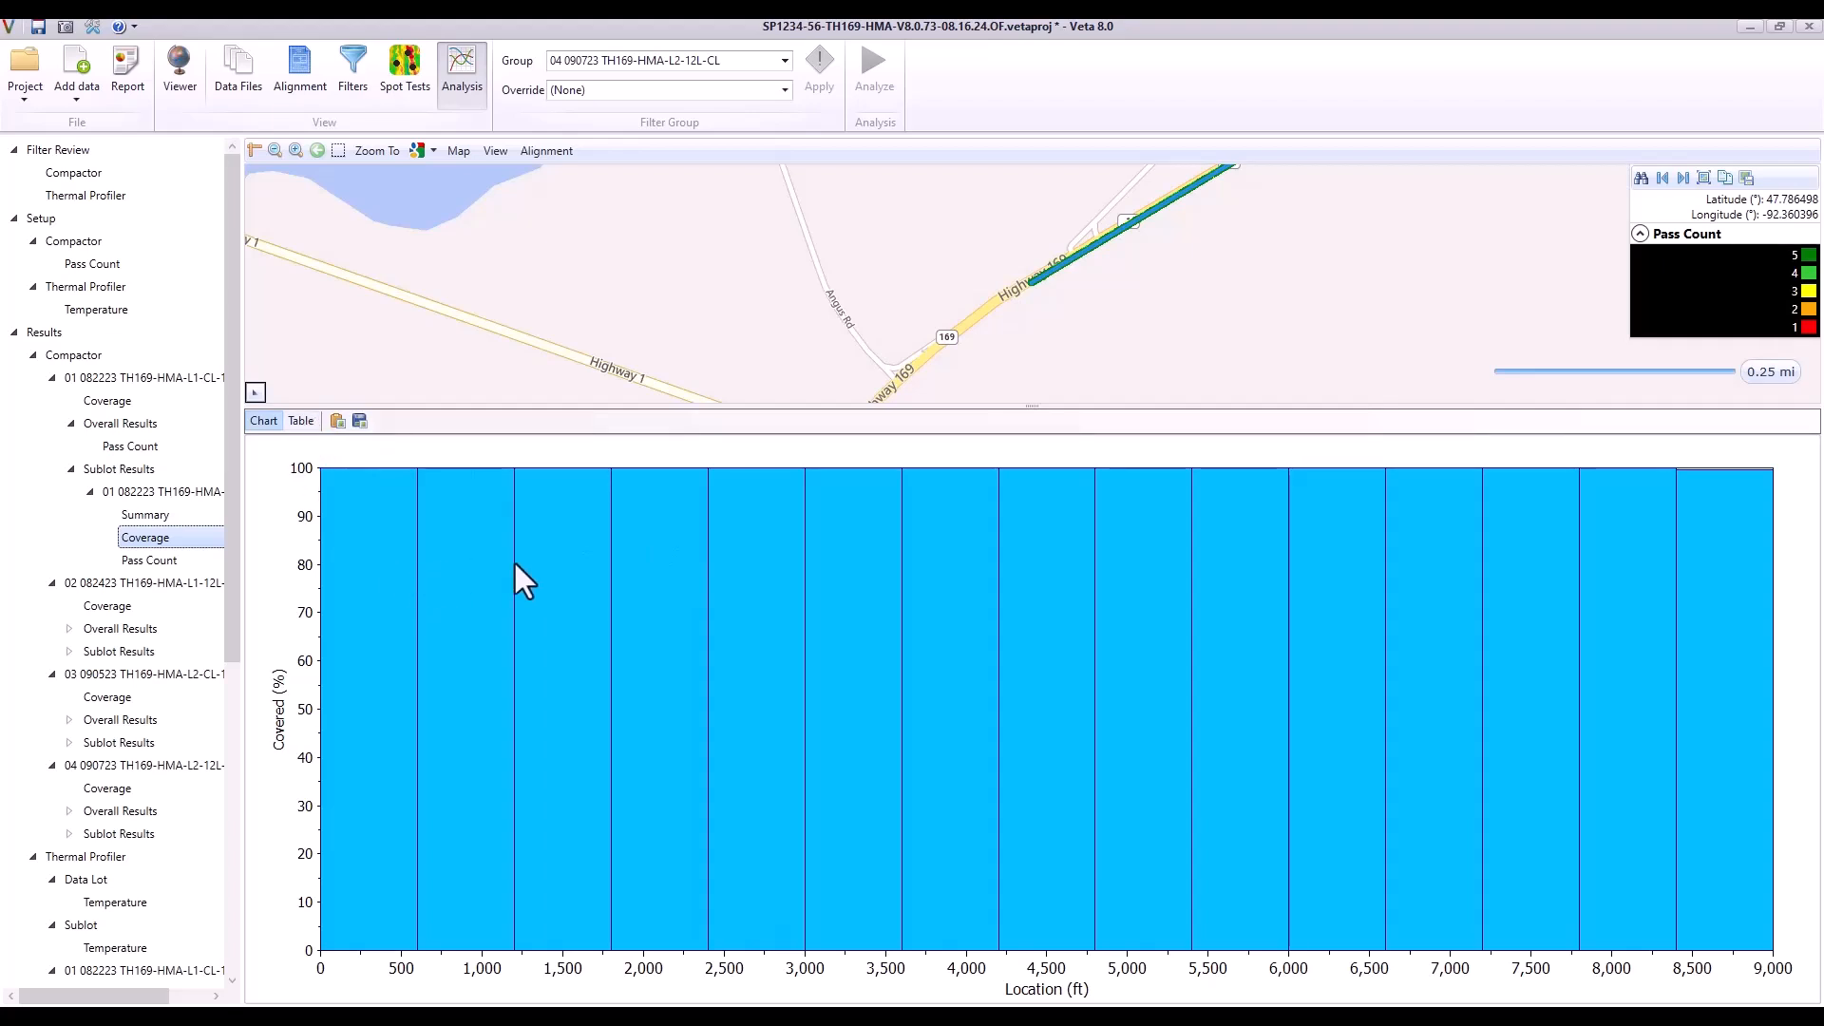
click(300, 422)
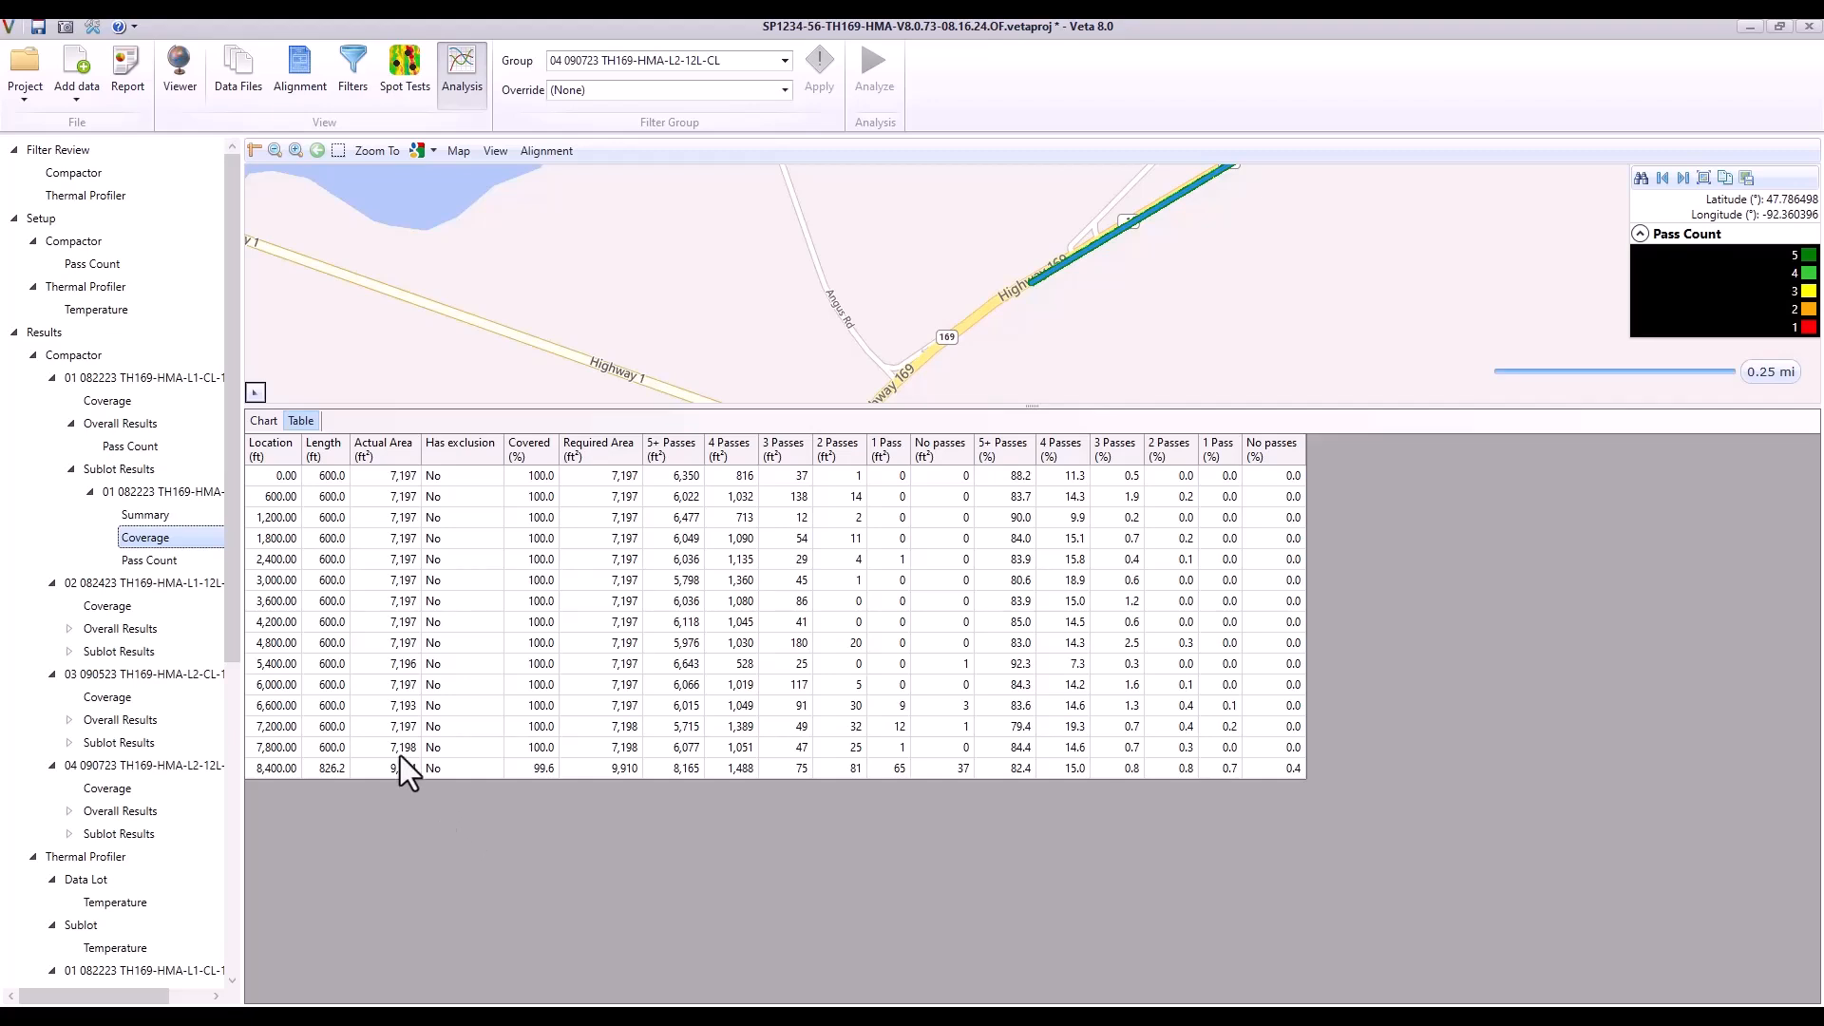
Step: Review the thermal profiler's temperature segregation (TSI) results by data lot and by sublot
scroll(105, 589, down, 4)
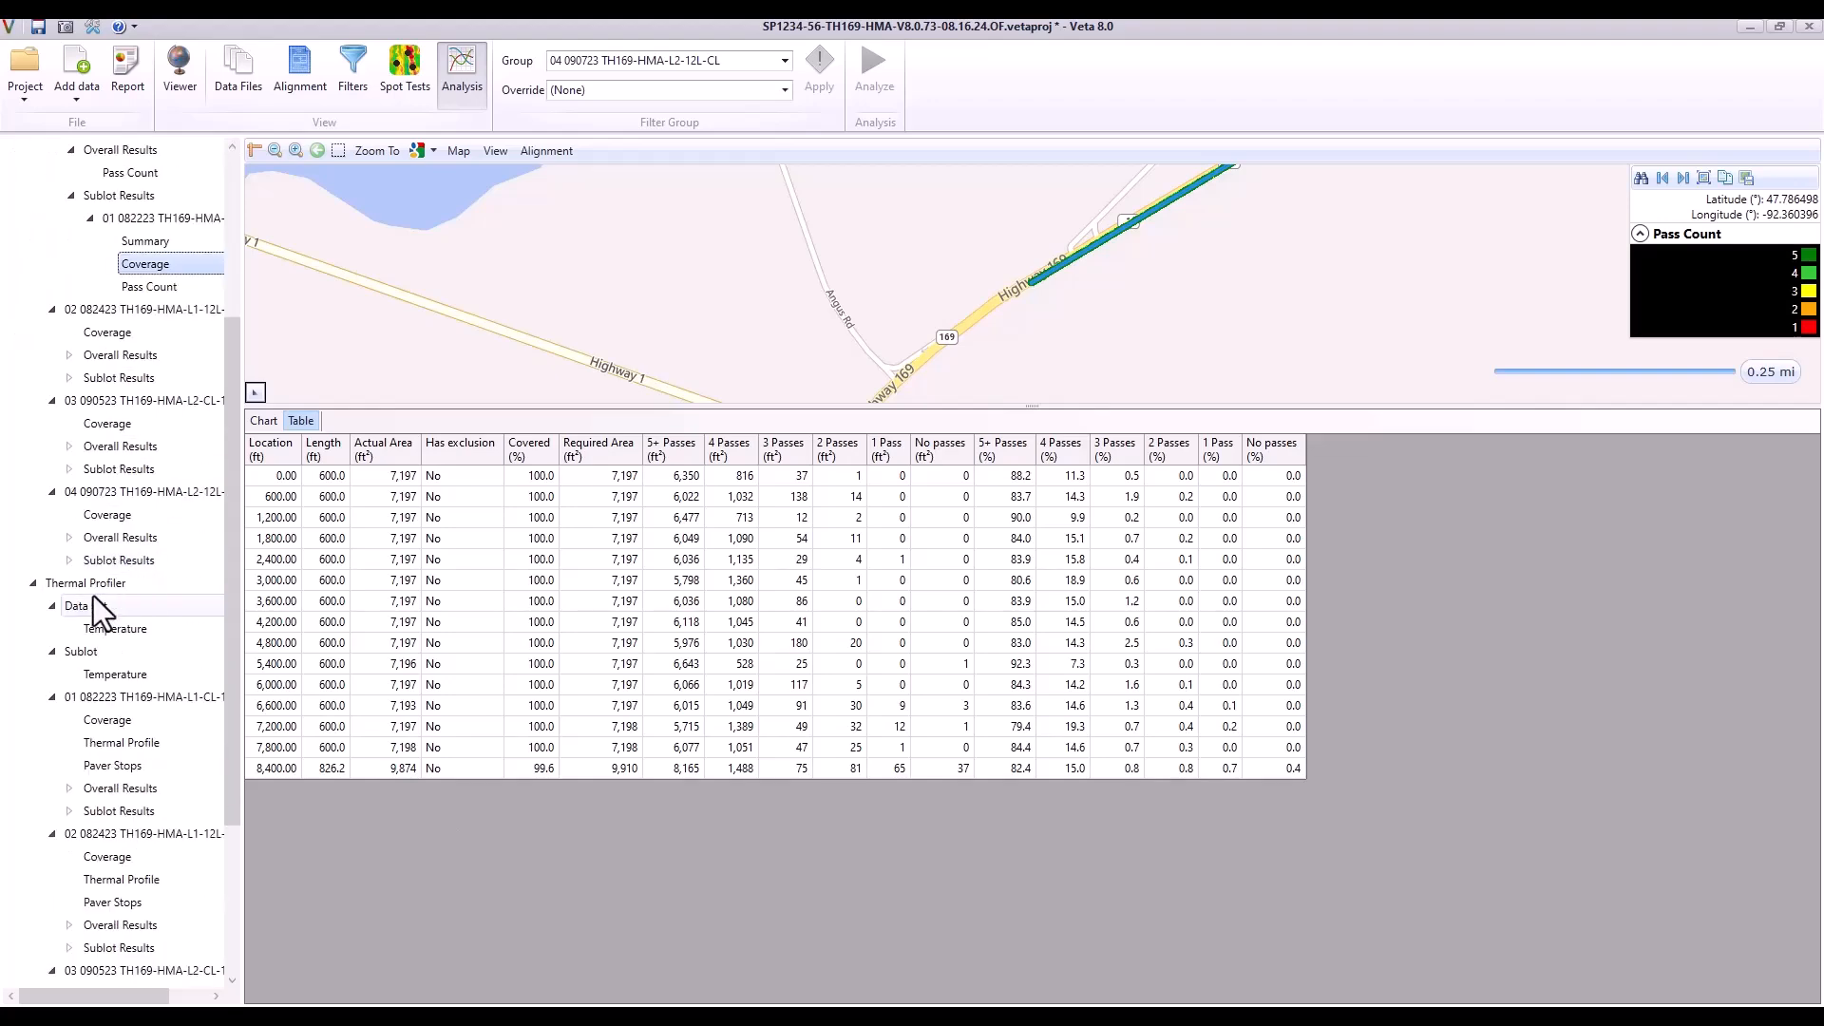
scroll(93, 604, down, 2)
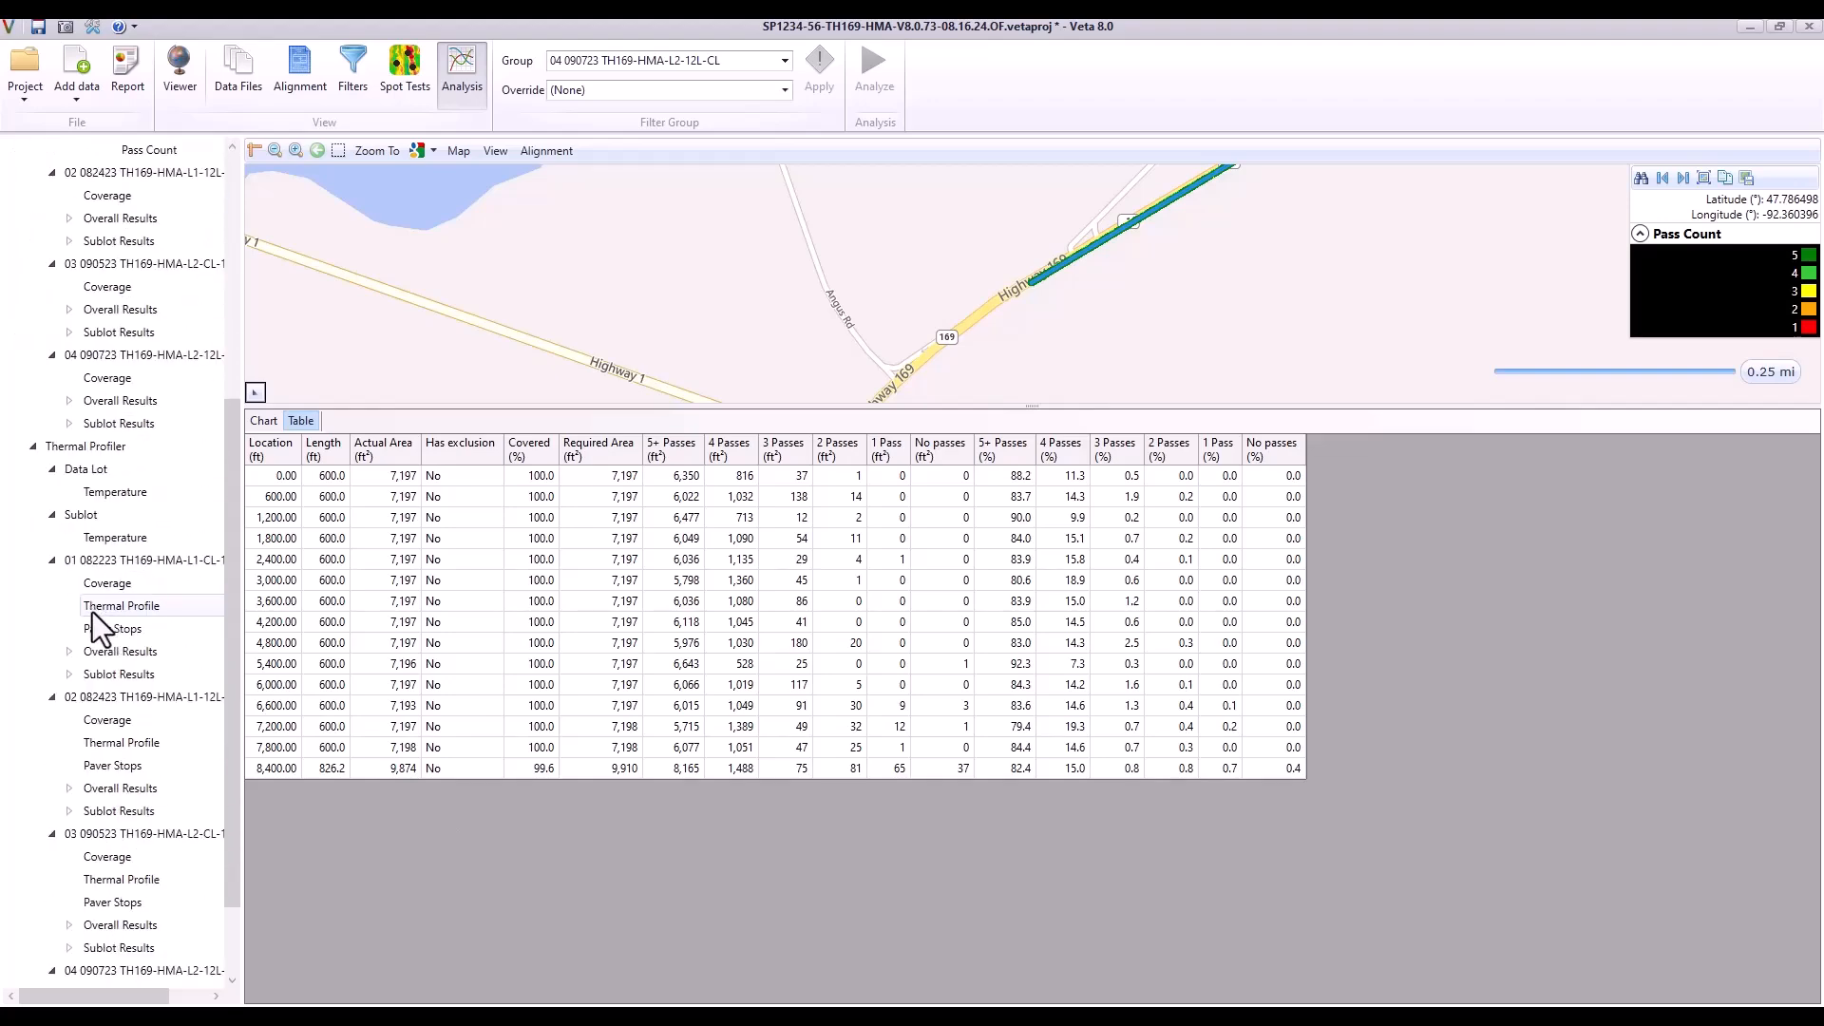
scroll(116, 570, down, 1)
click(114, 423)
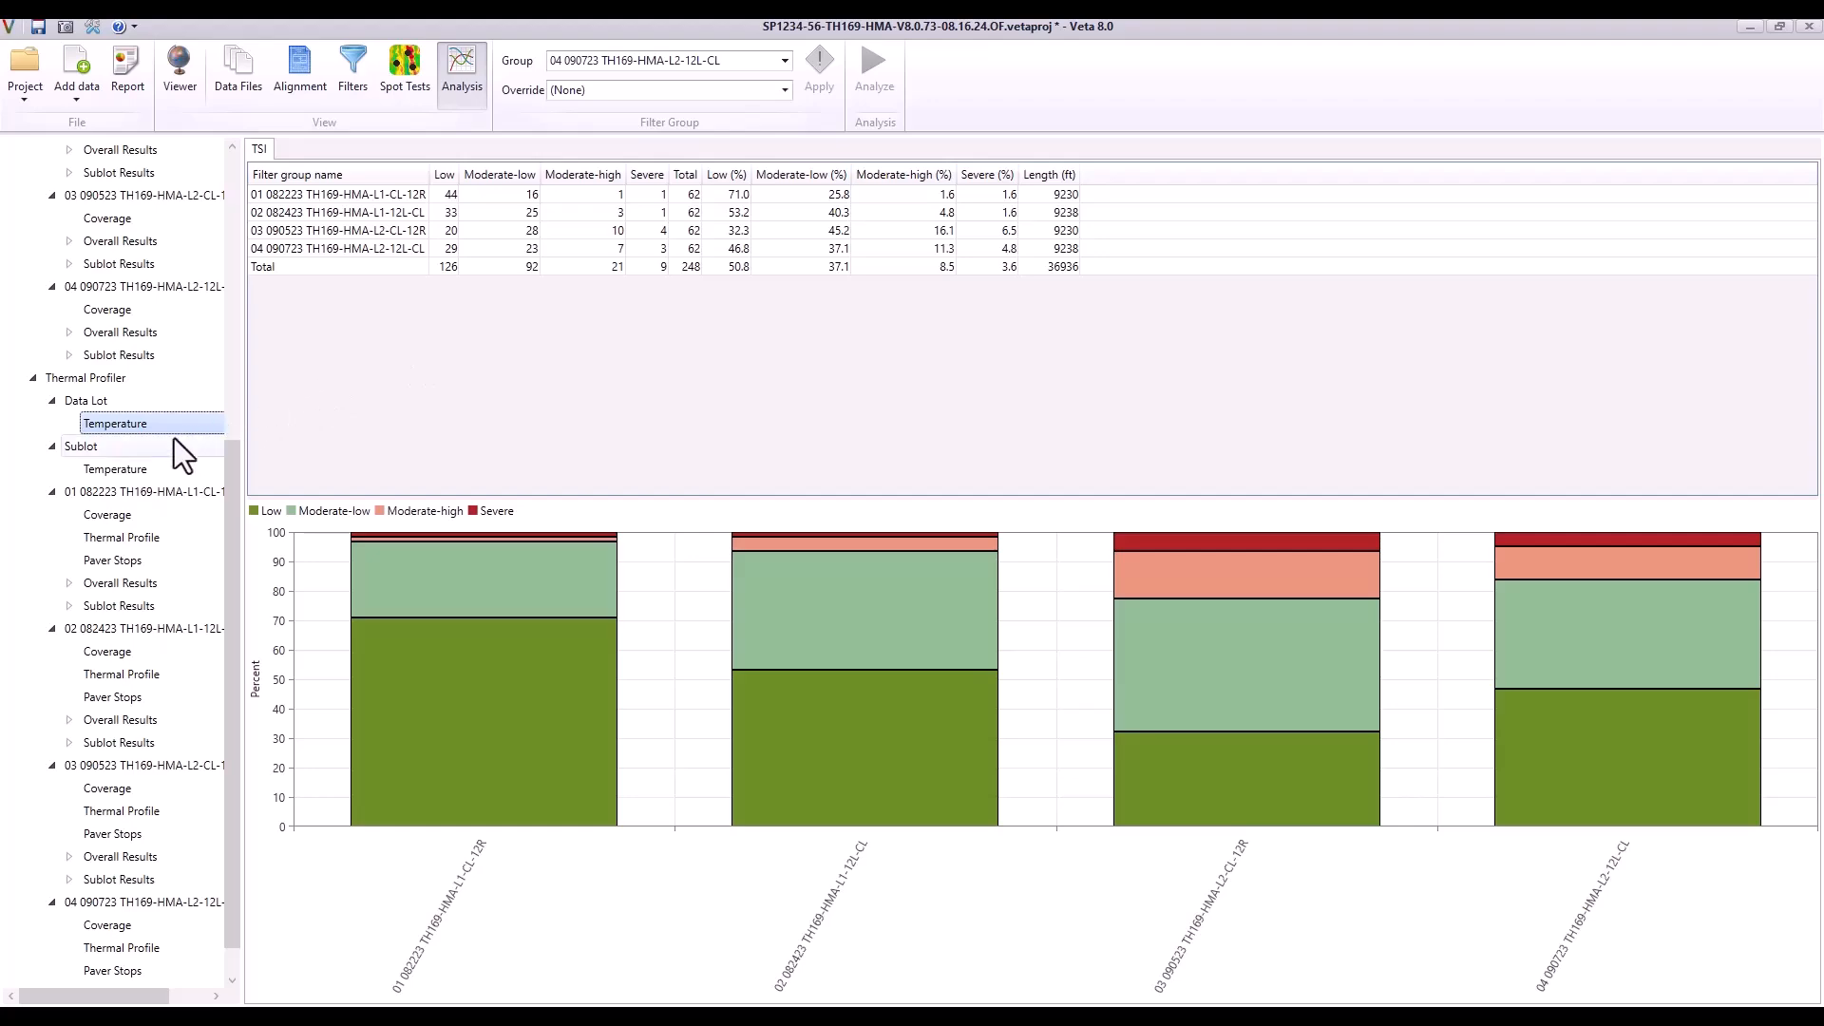
click(131, 469)
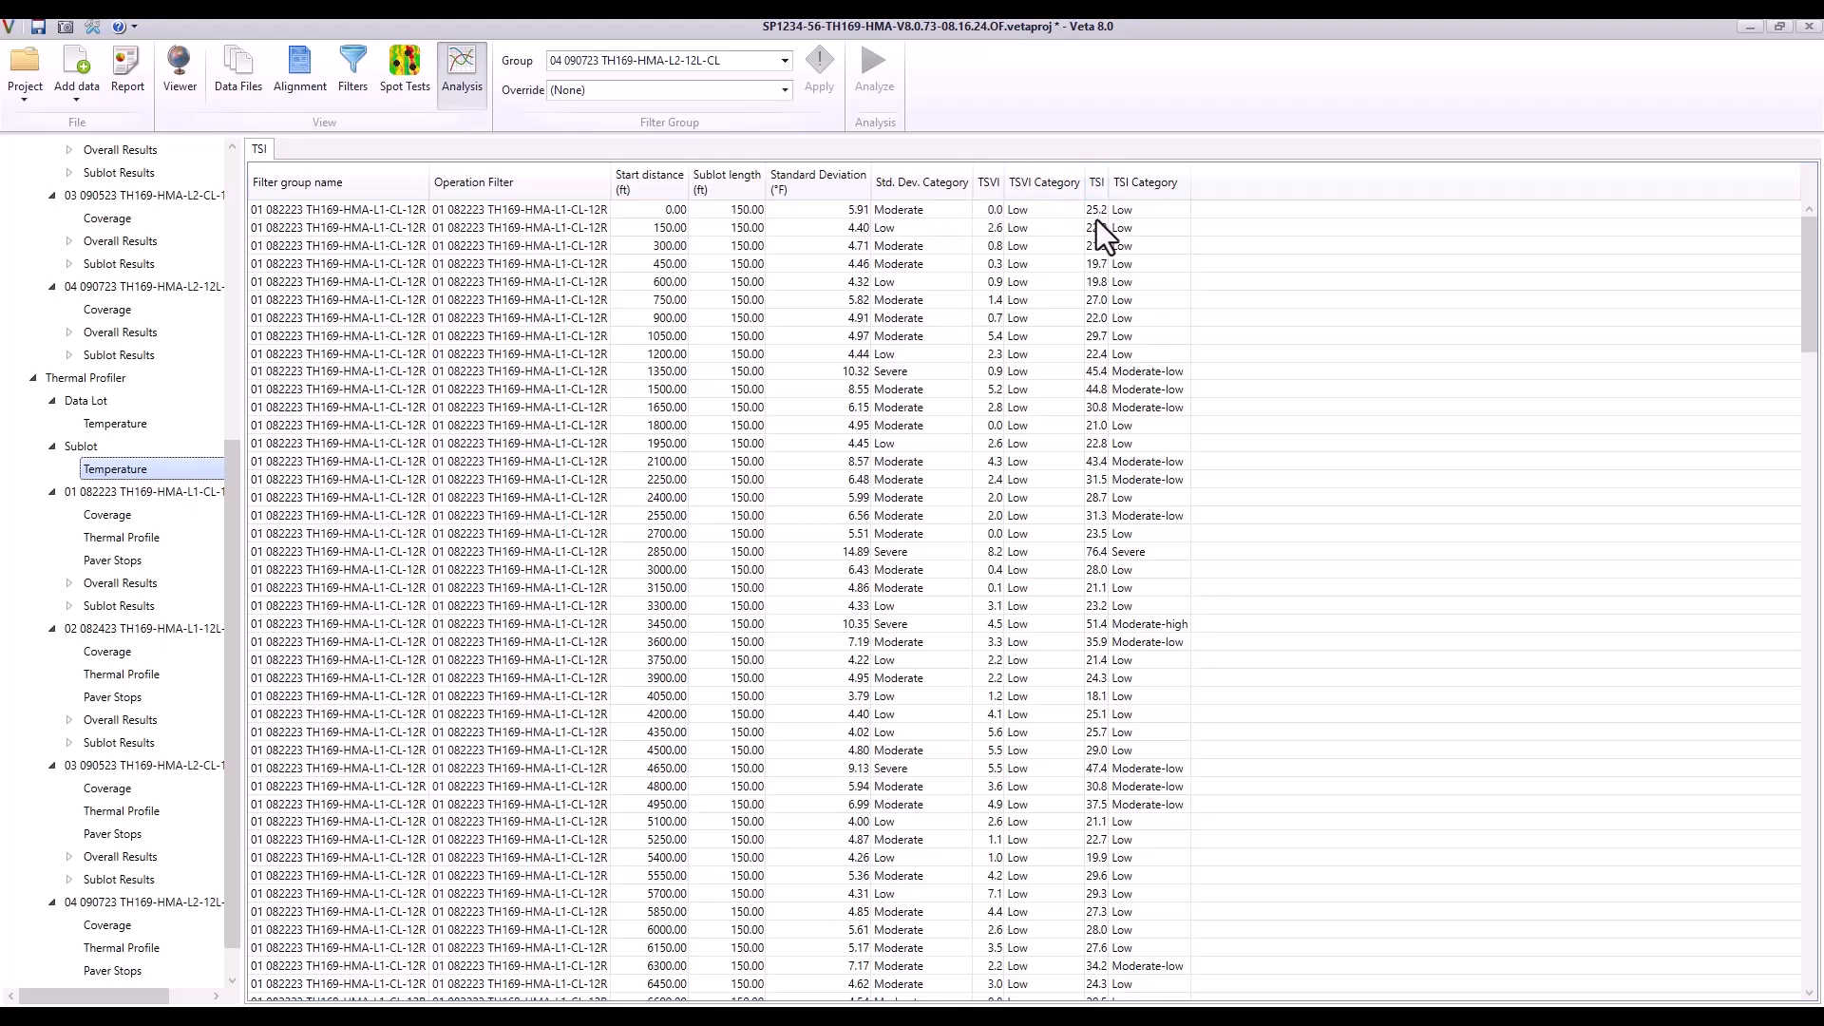
Step: Examine the thermal profiler's coverage, thermal profile with its temperature legend, and paver stops for data lot 01 082223 TH169-HMA-L1-CL-12R
click(106, 516)
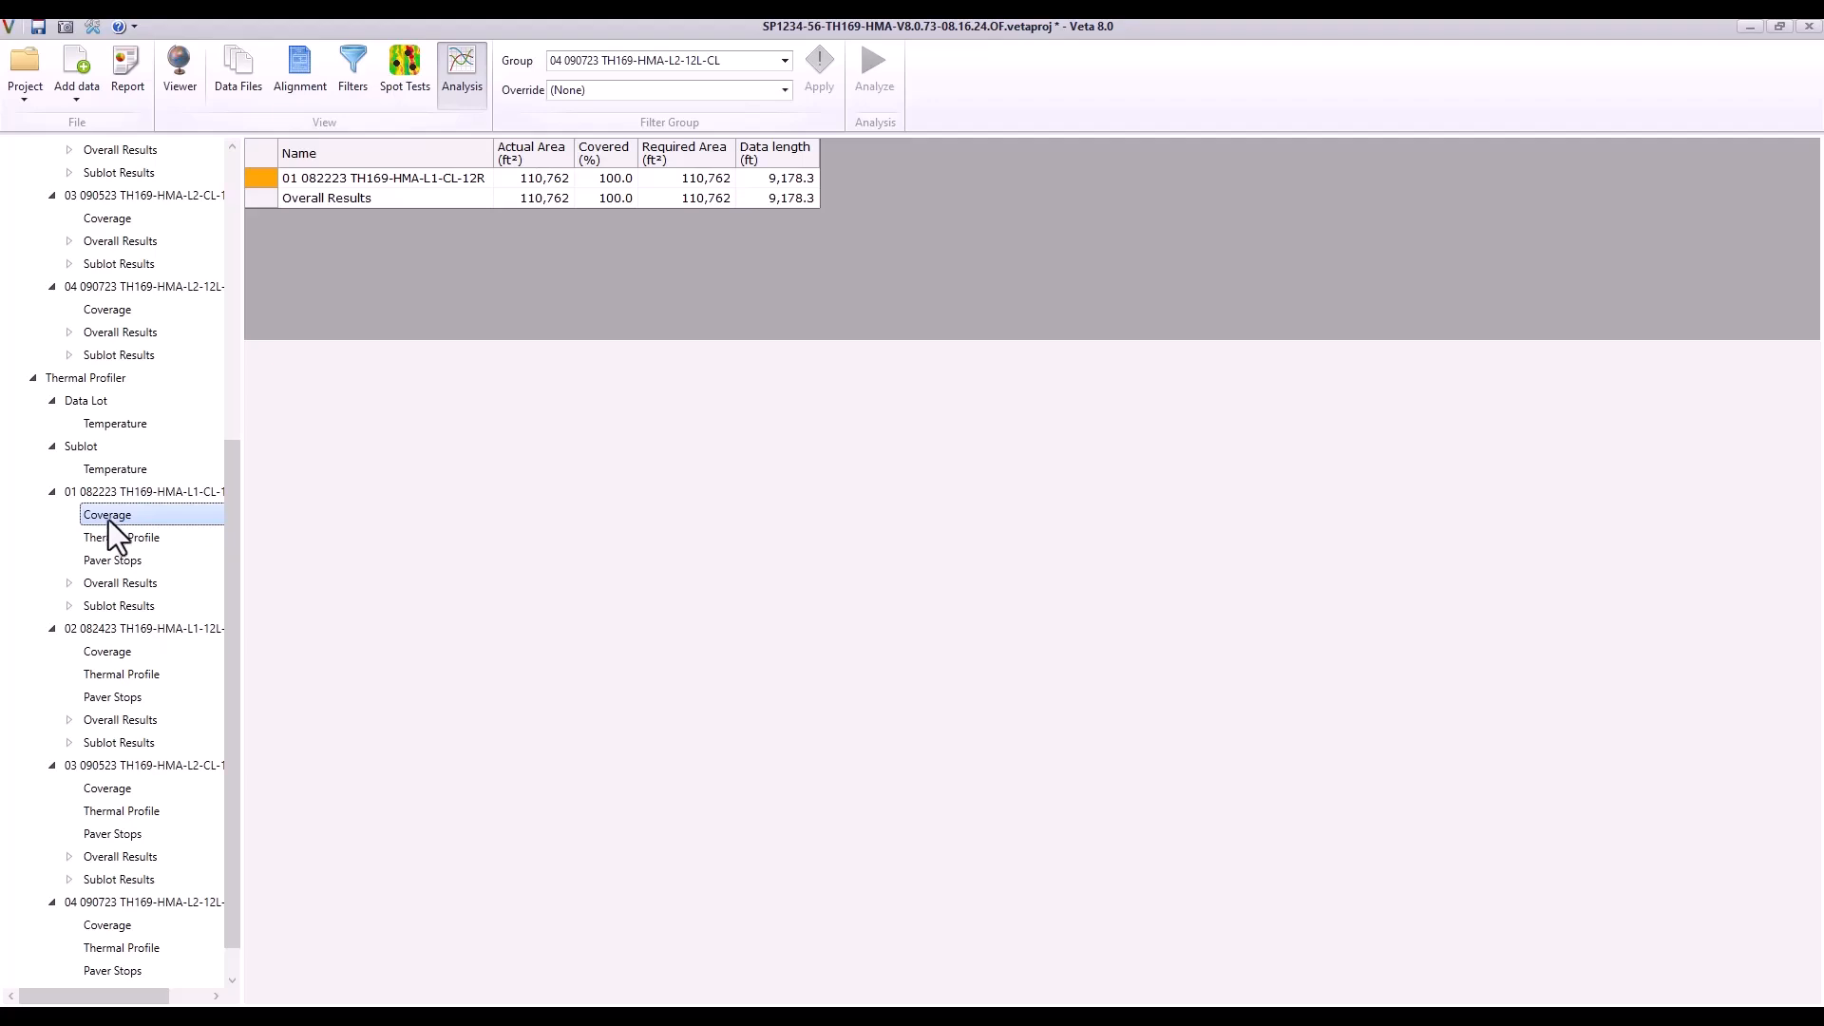
click(111, 537)
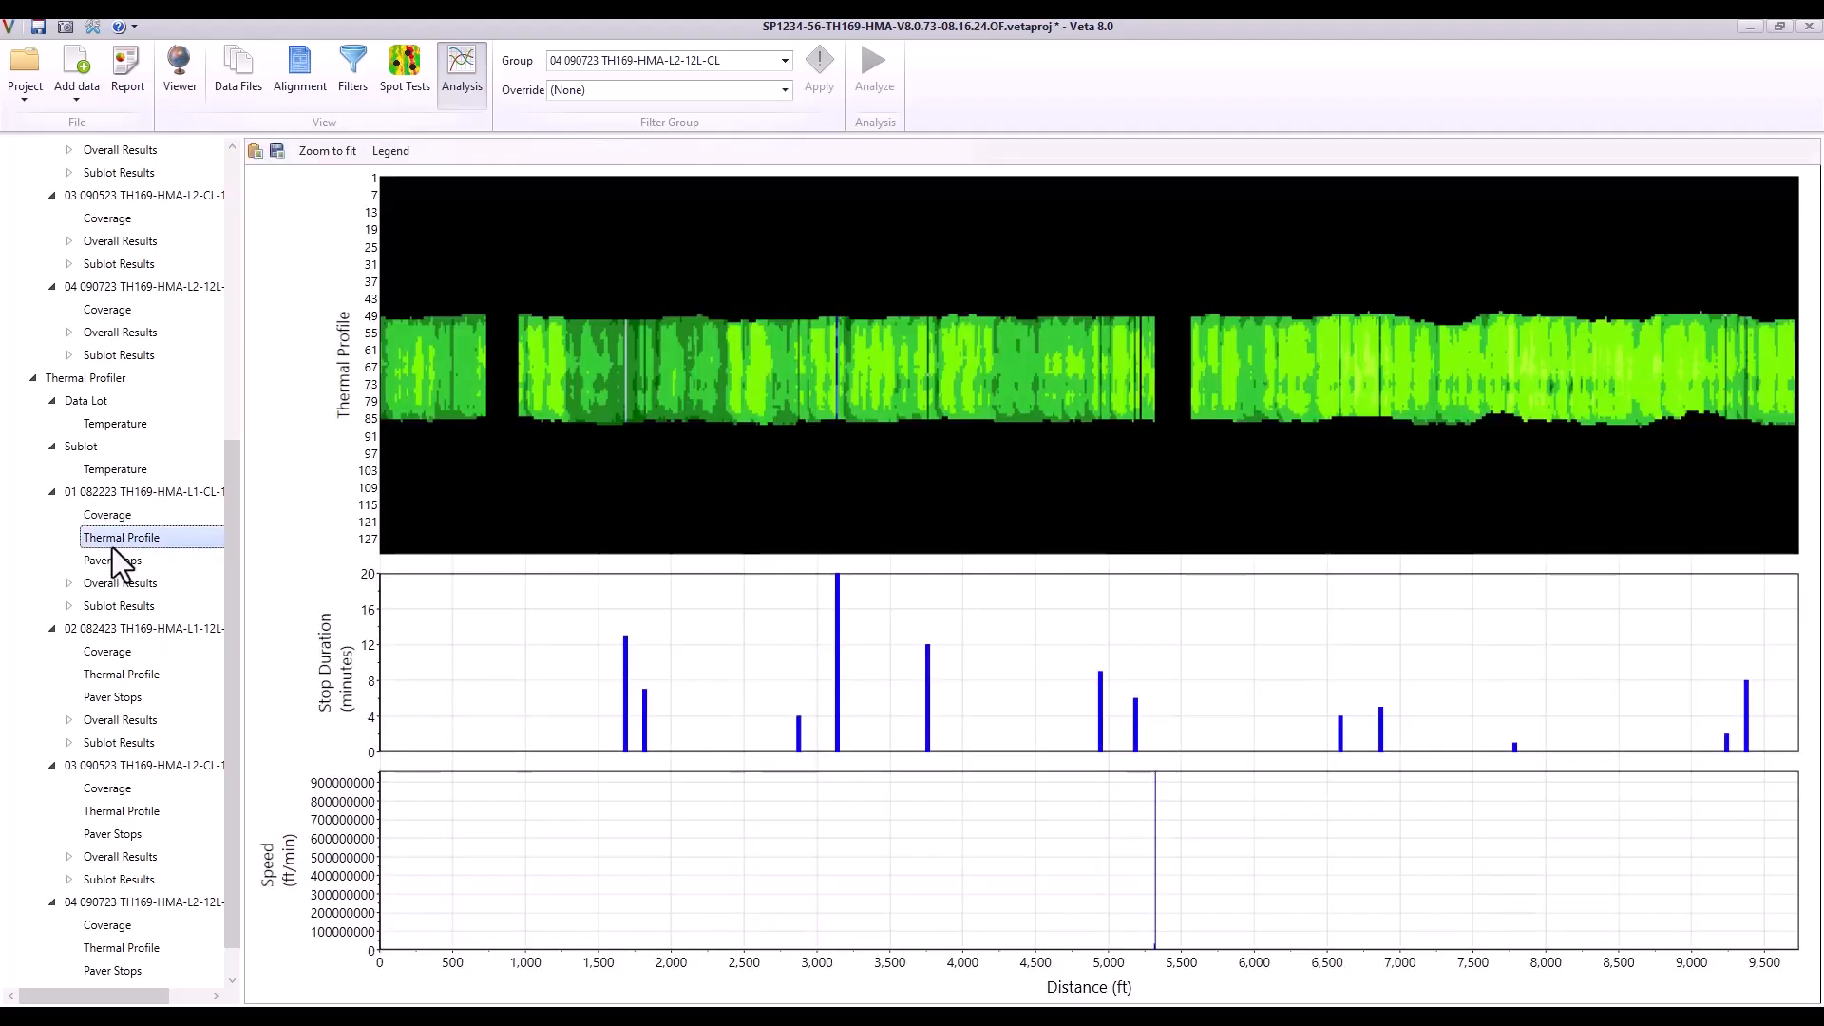
drag(729, 419, 912, 427)
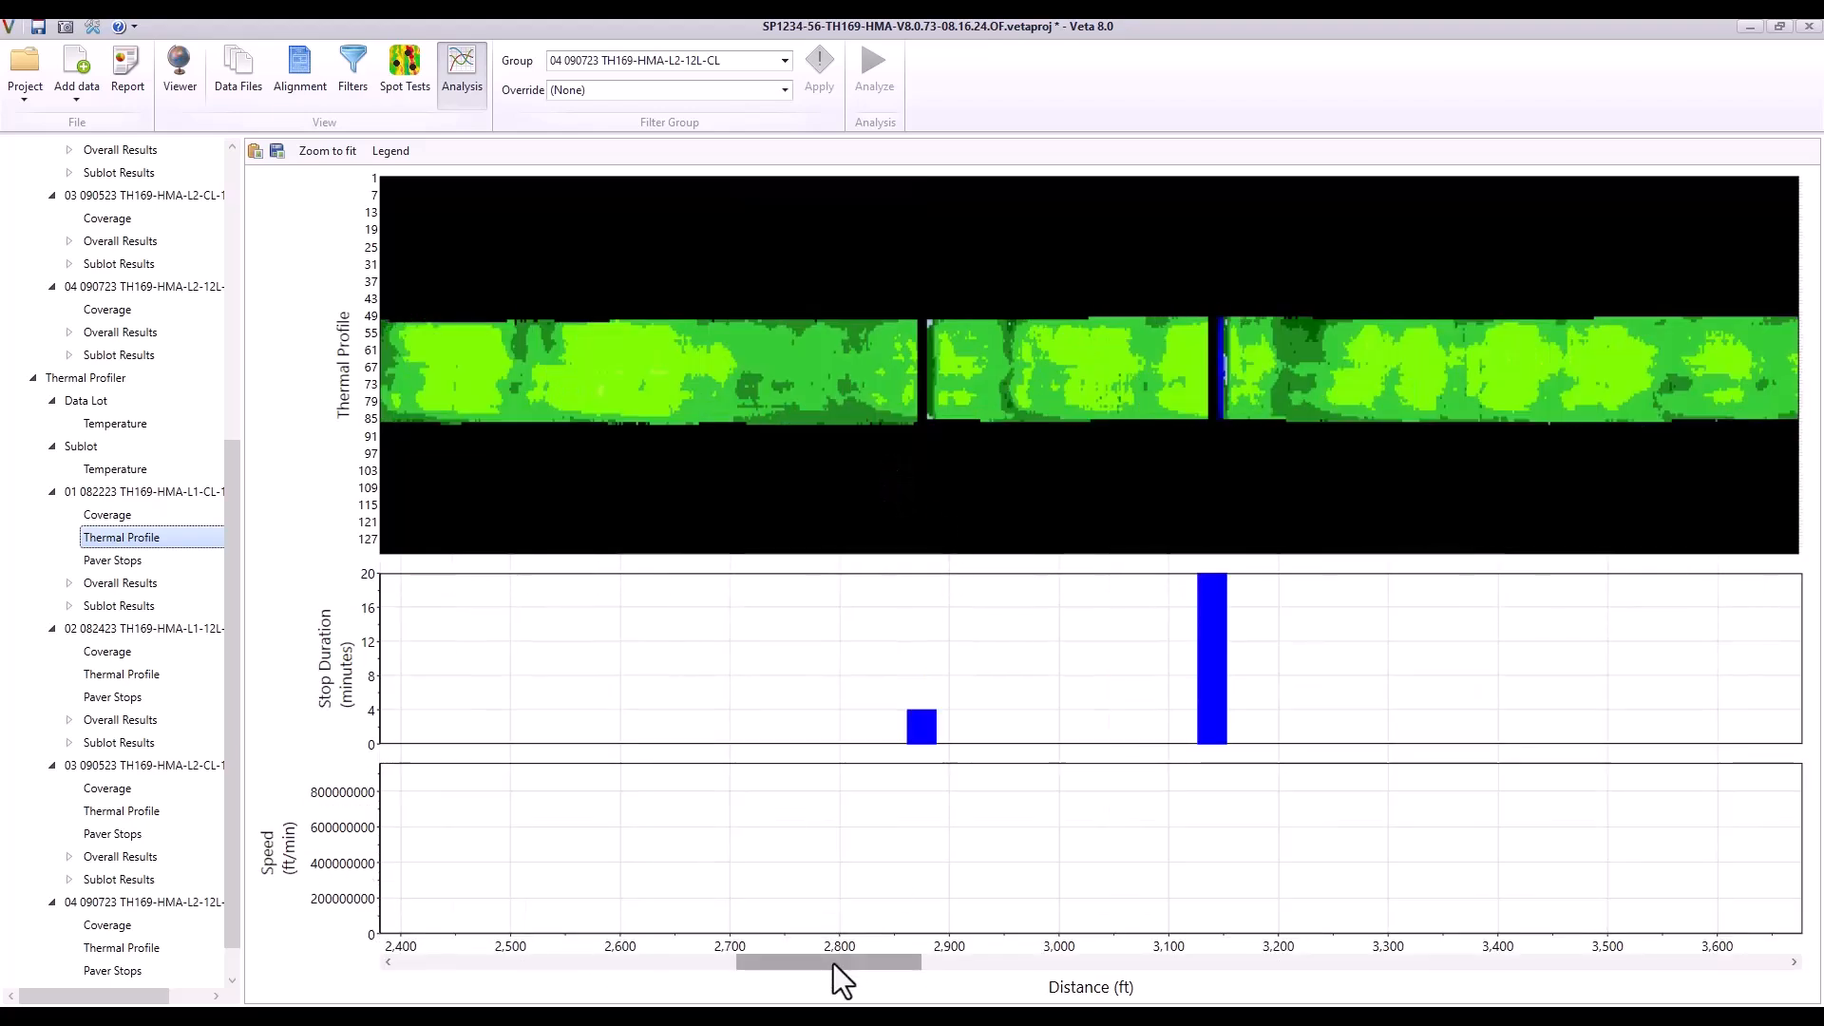
drag(834, 963, 1001, 961)
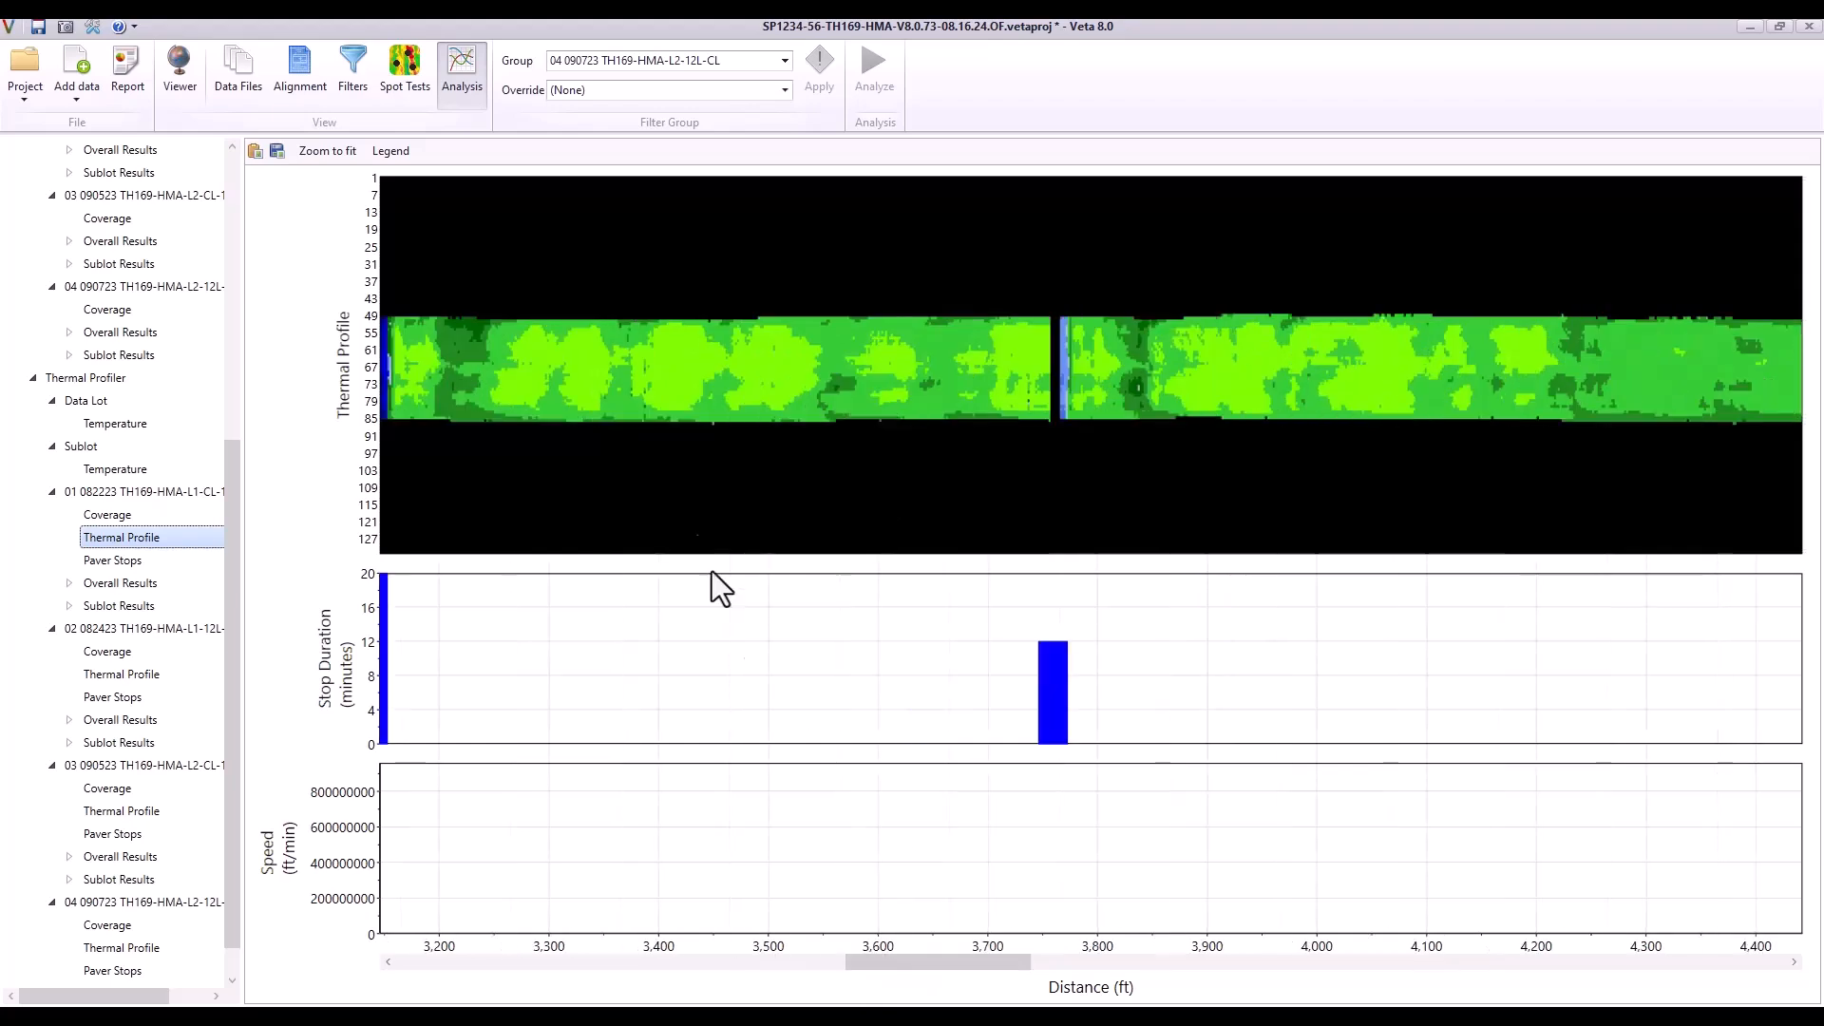
click(400, 149)
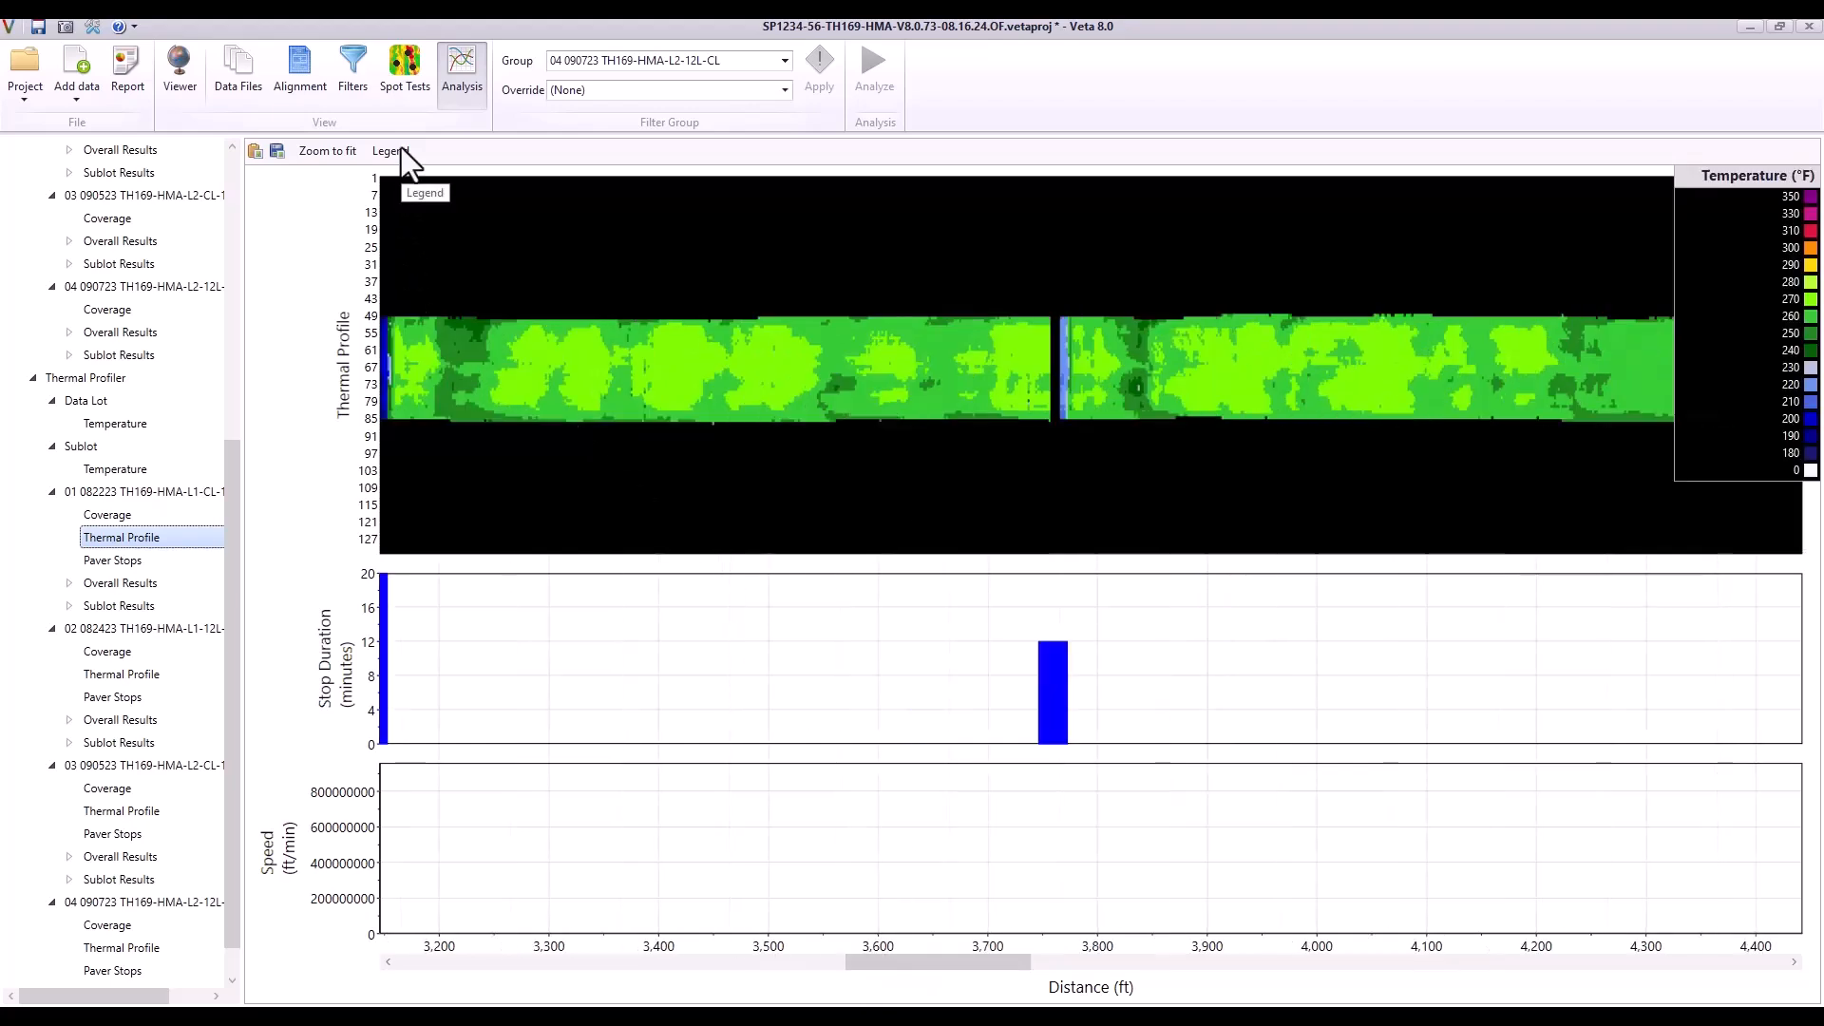
click(401, 149)
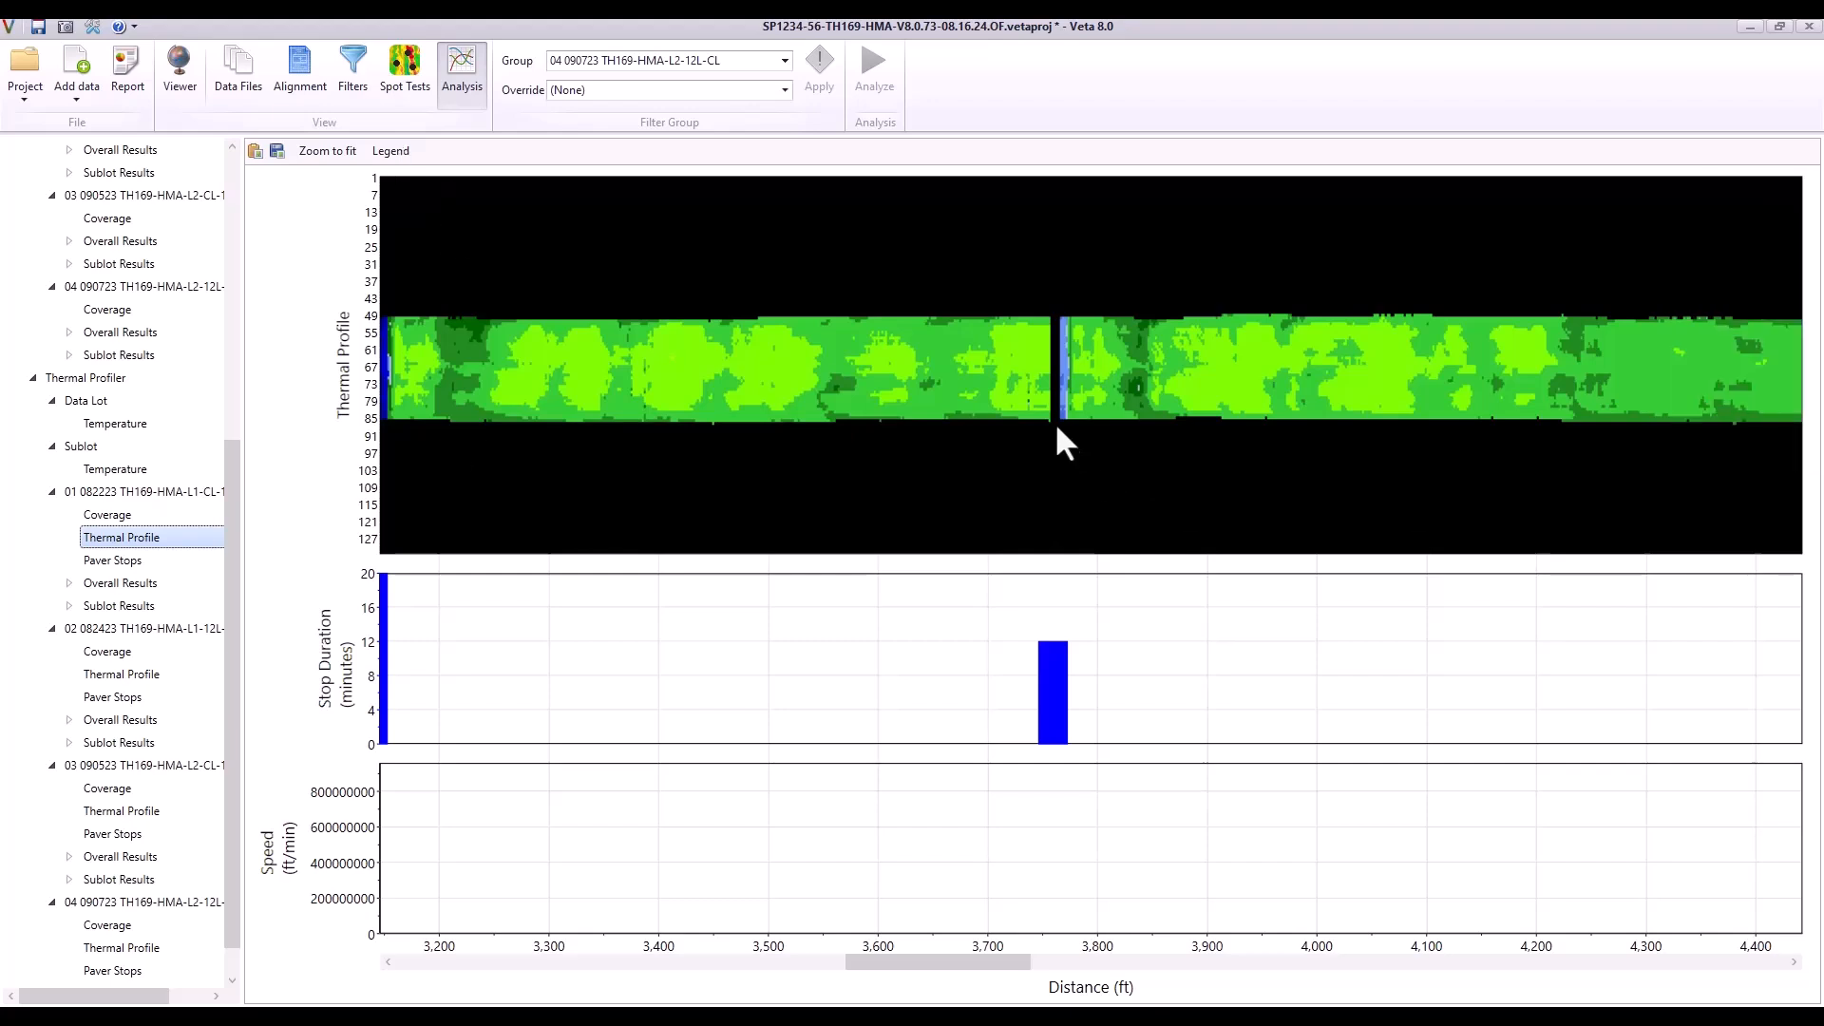
click(125, 564)
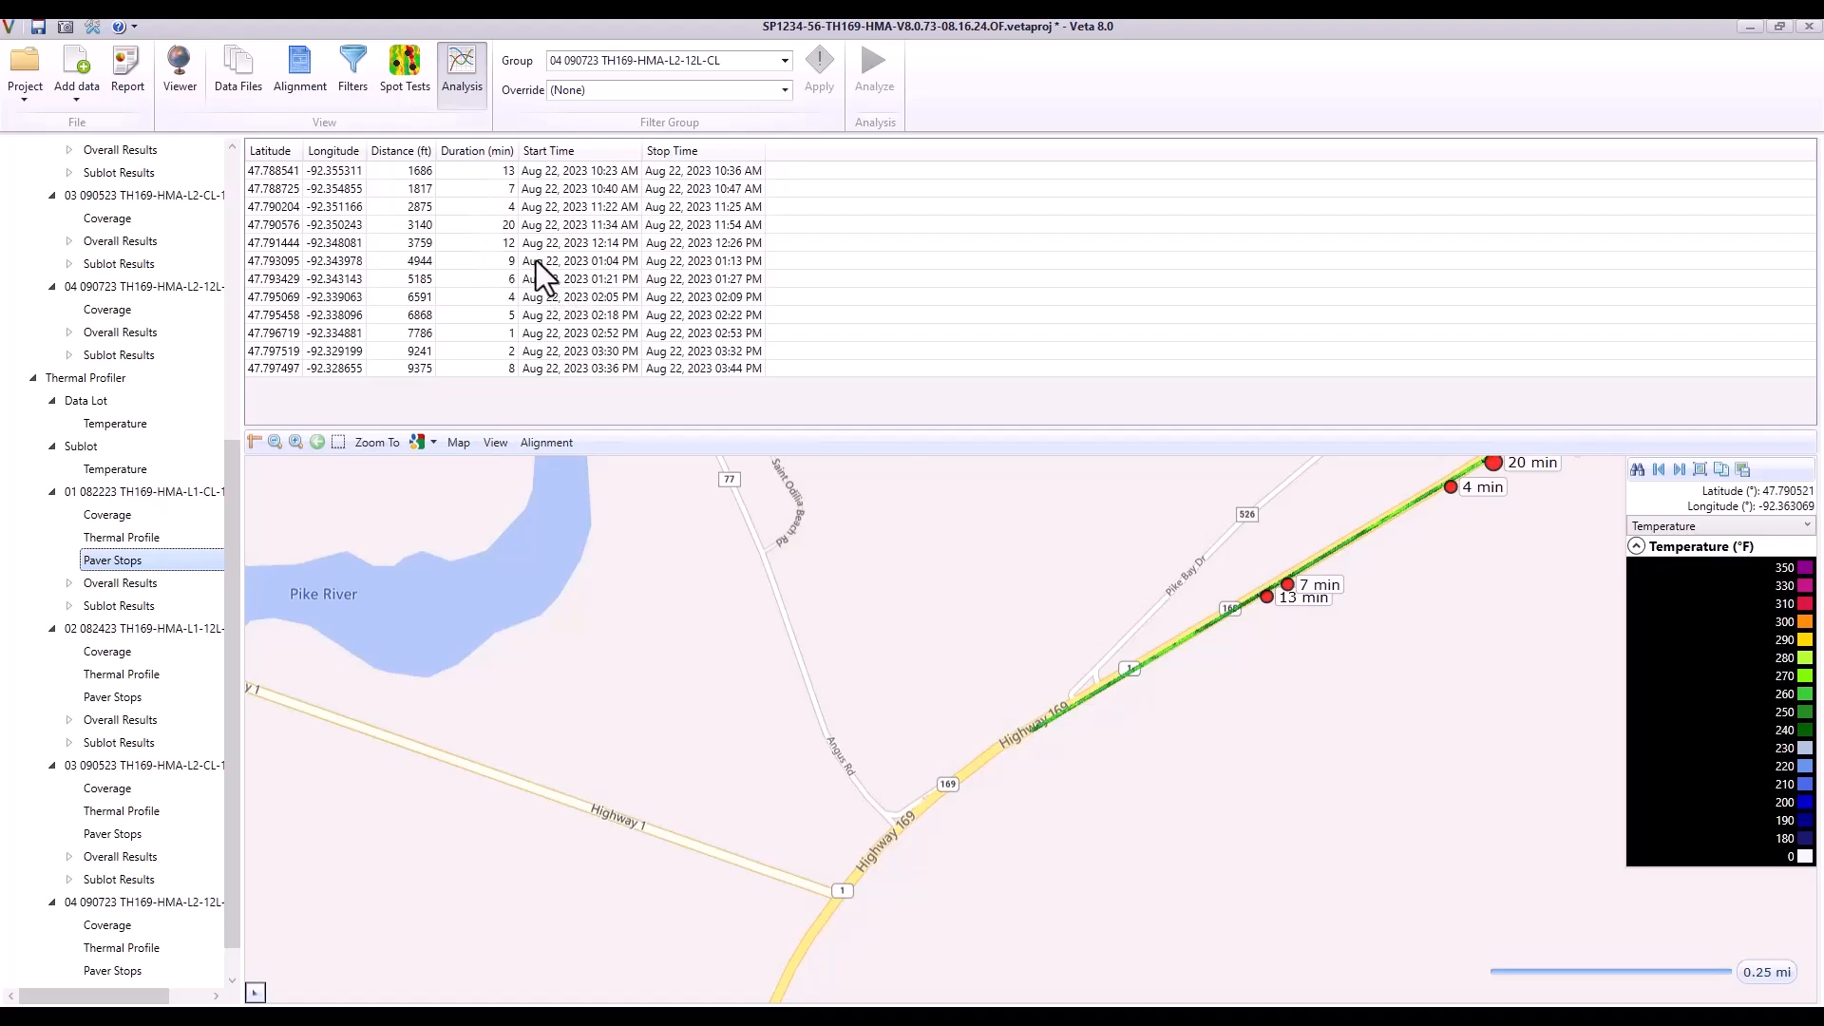
Step: Follow the paver stops along Highway 169 on the map and zoom to the 20-minute stop at 3140 ft
drag(1421, 585, 1077, 693)
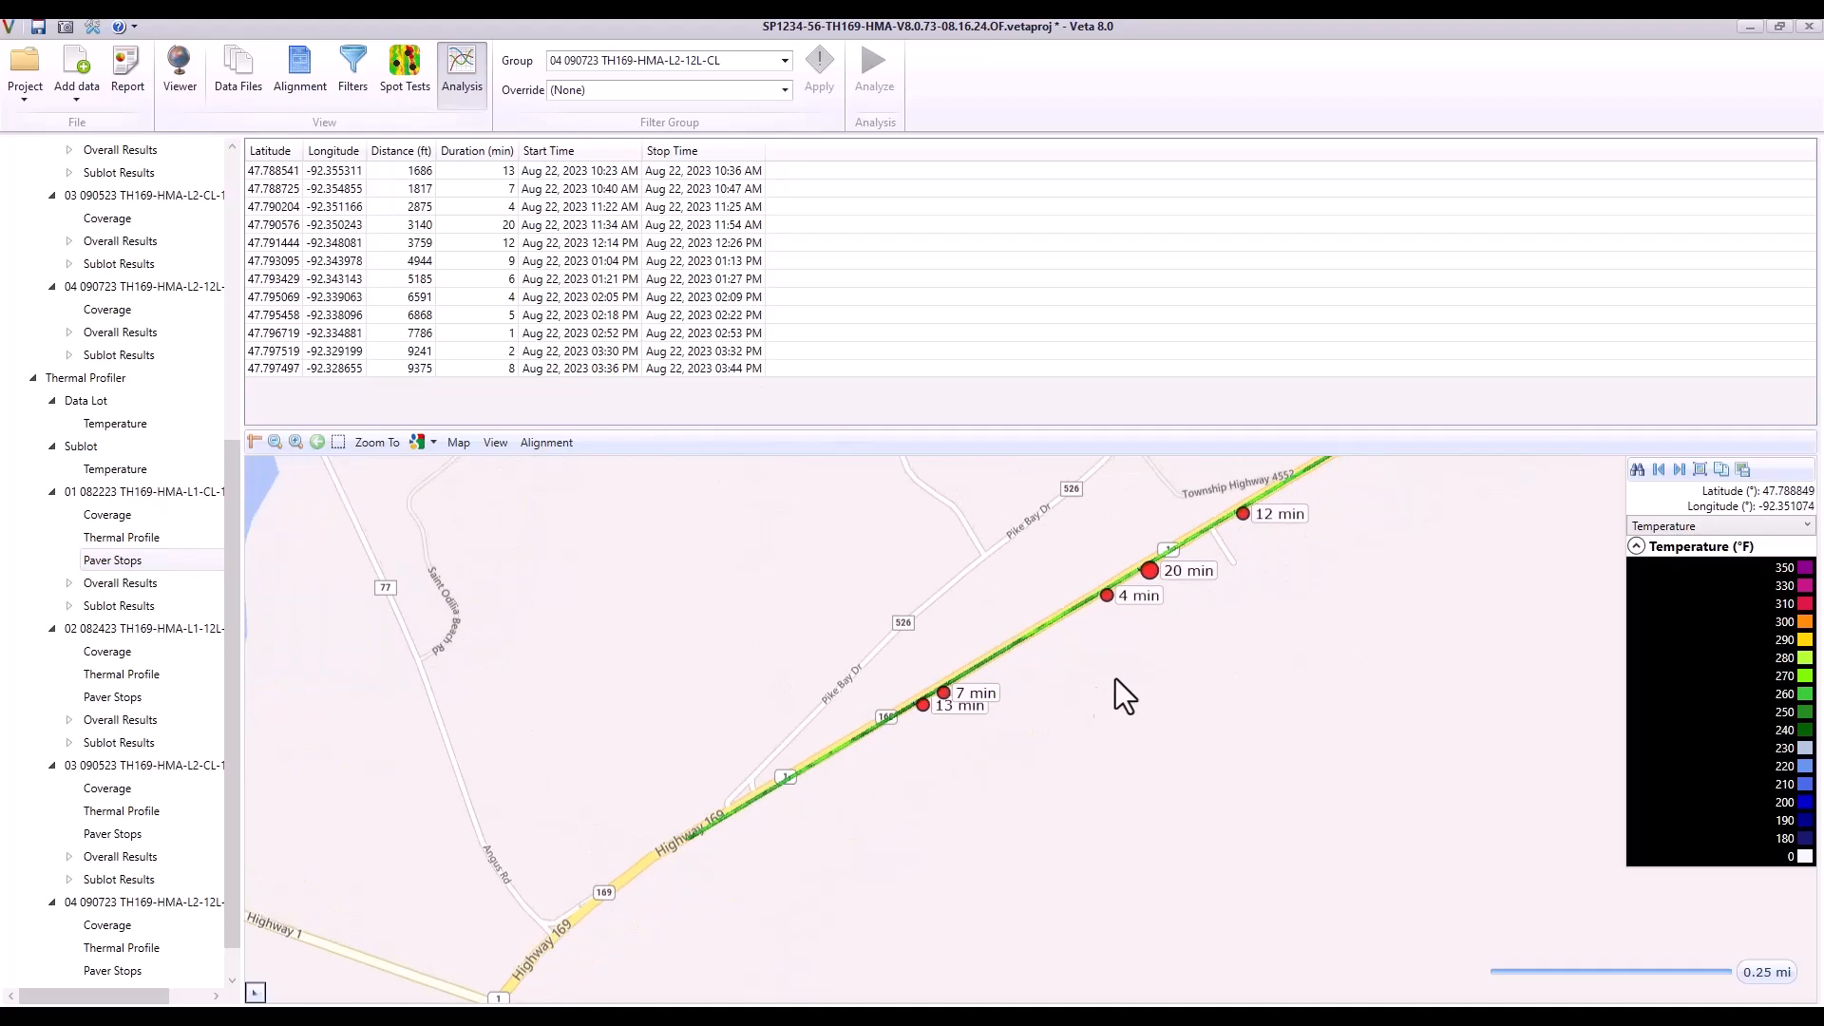
drag(1219, 612, 1087, 675)
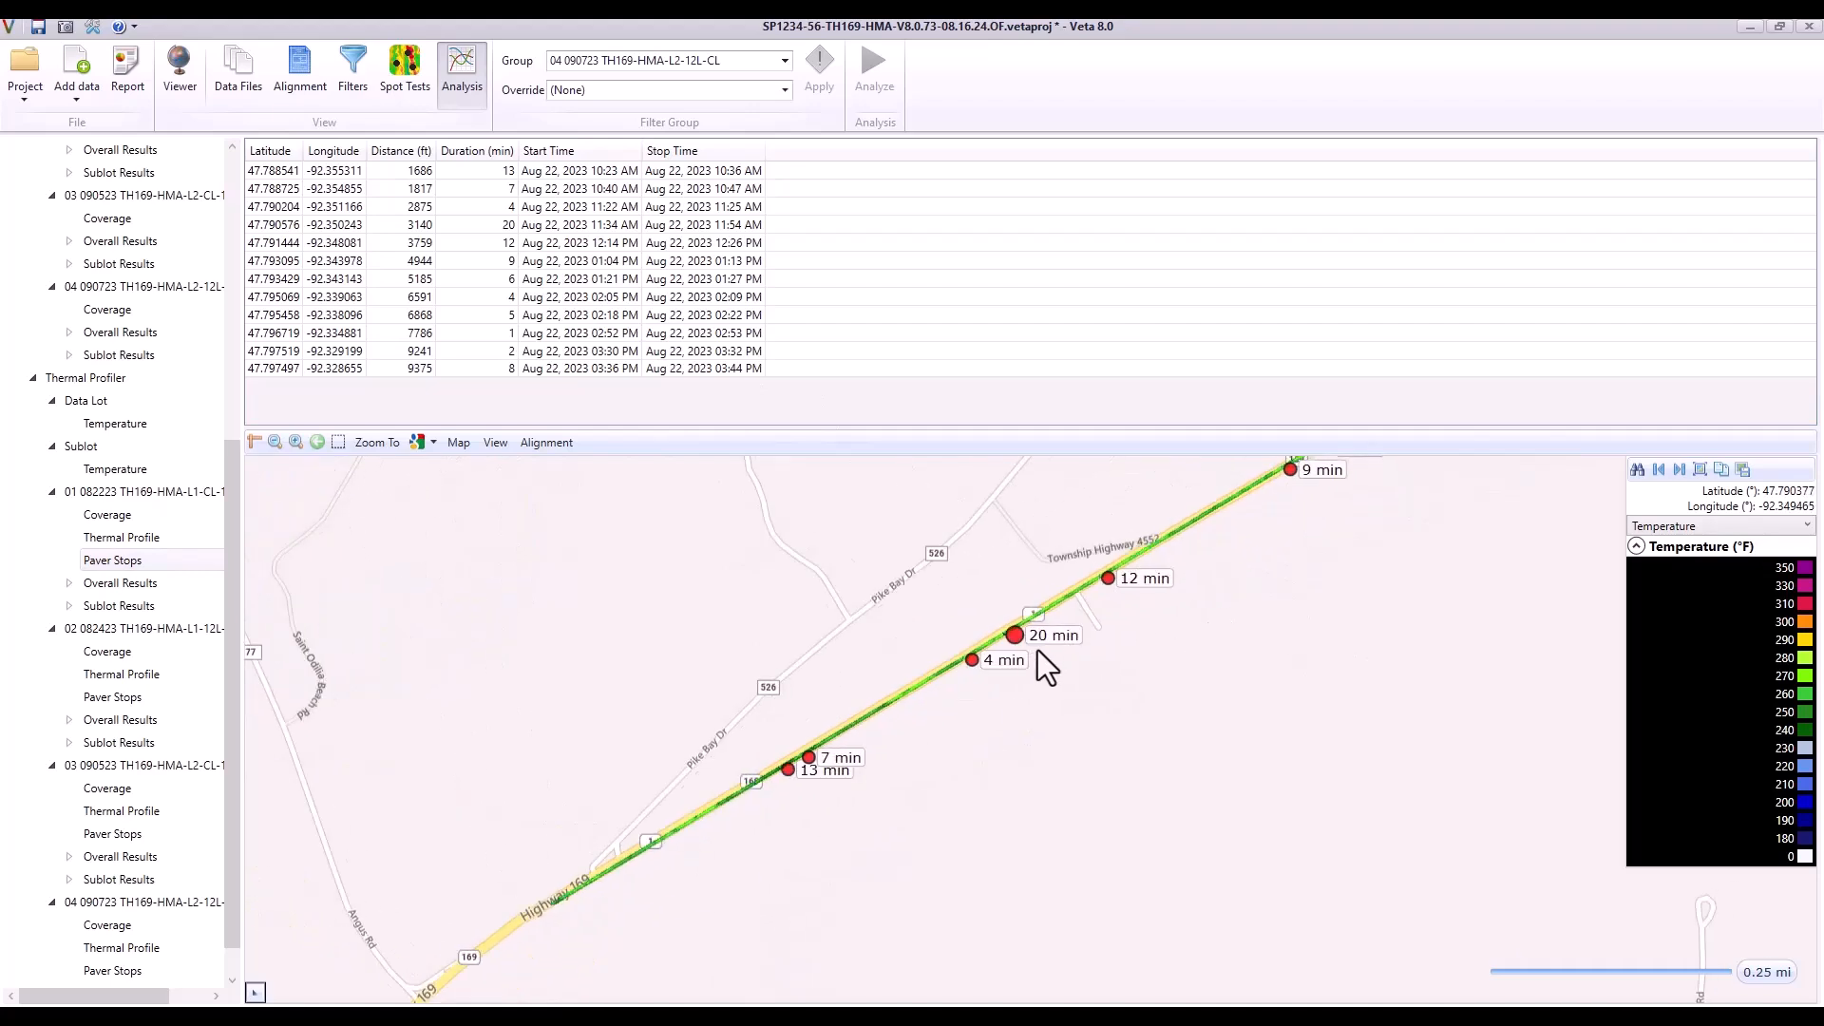
drag(1264, 605, 1019, 723)
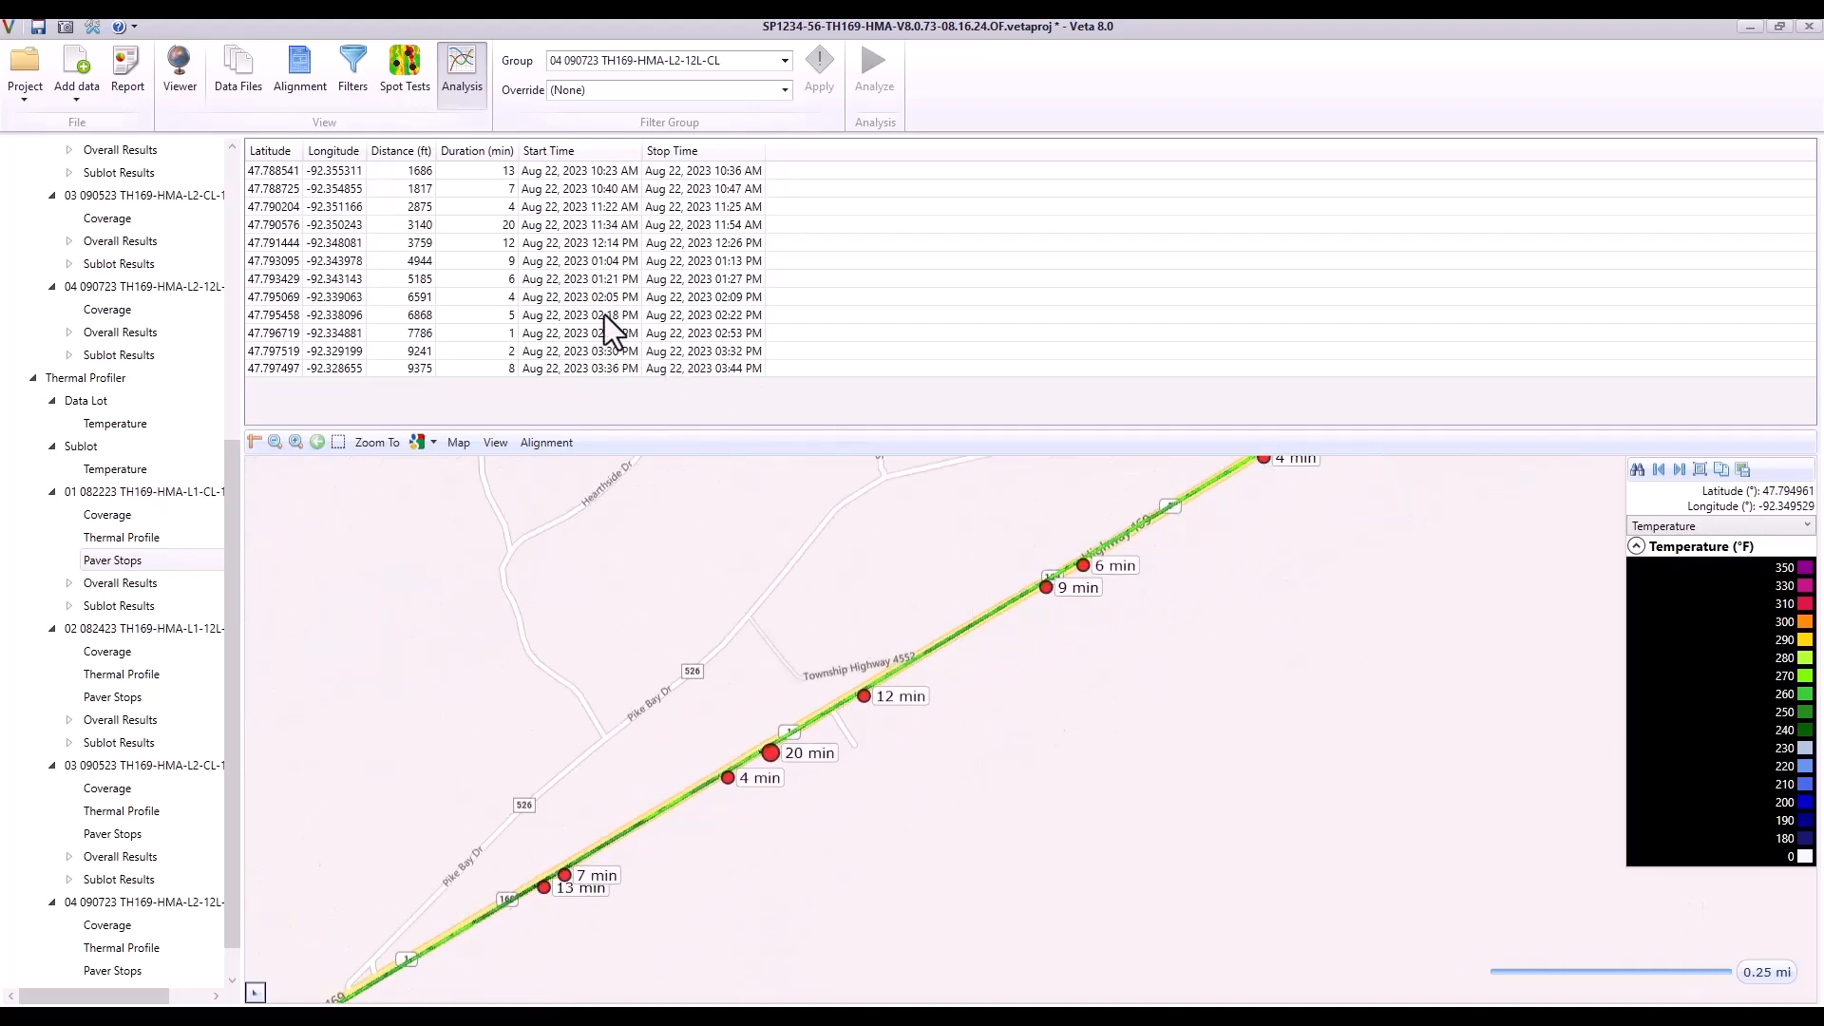
click(448, 226)
right_click(449, 226)
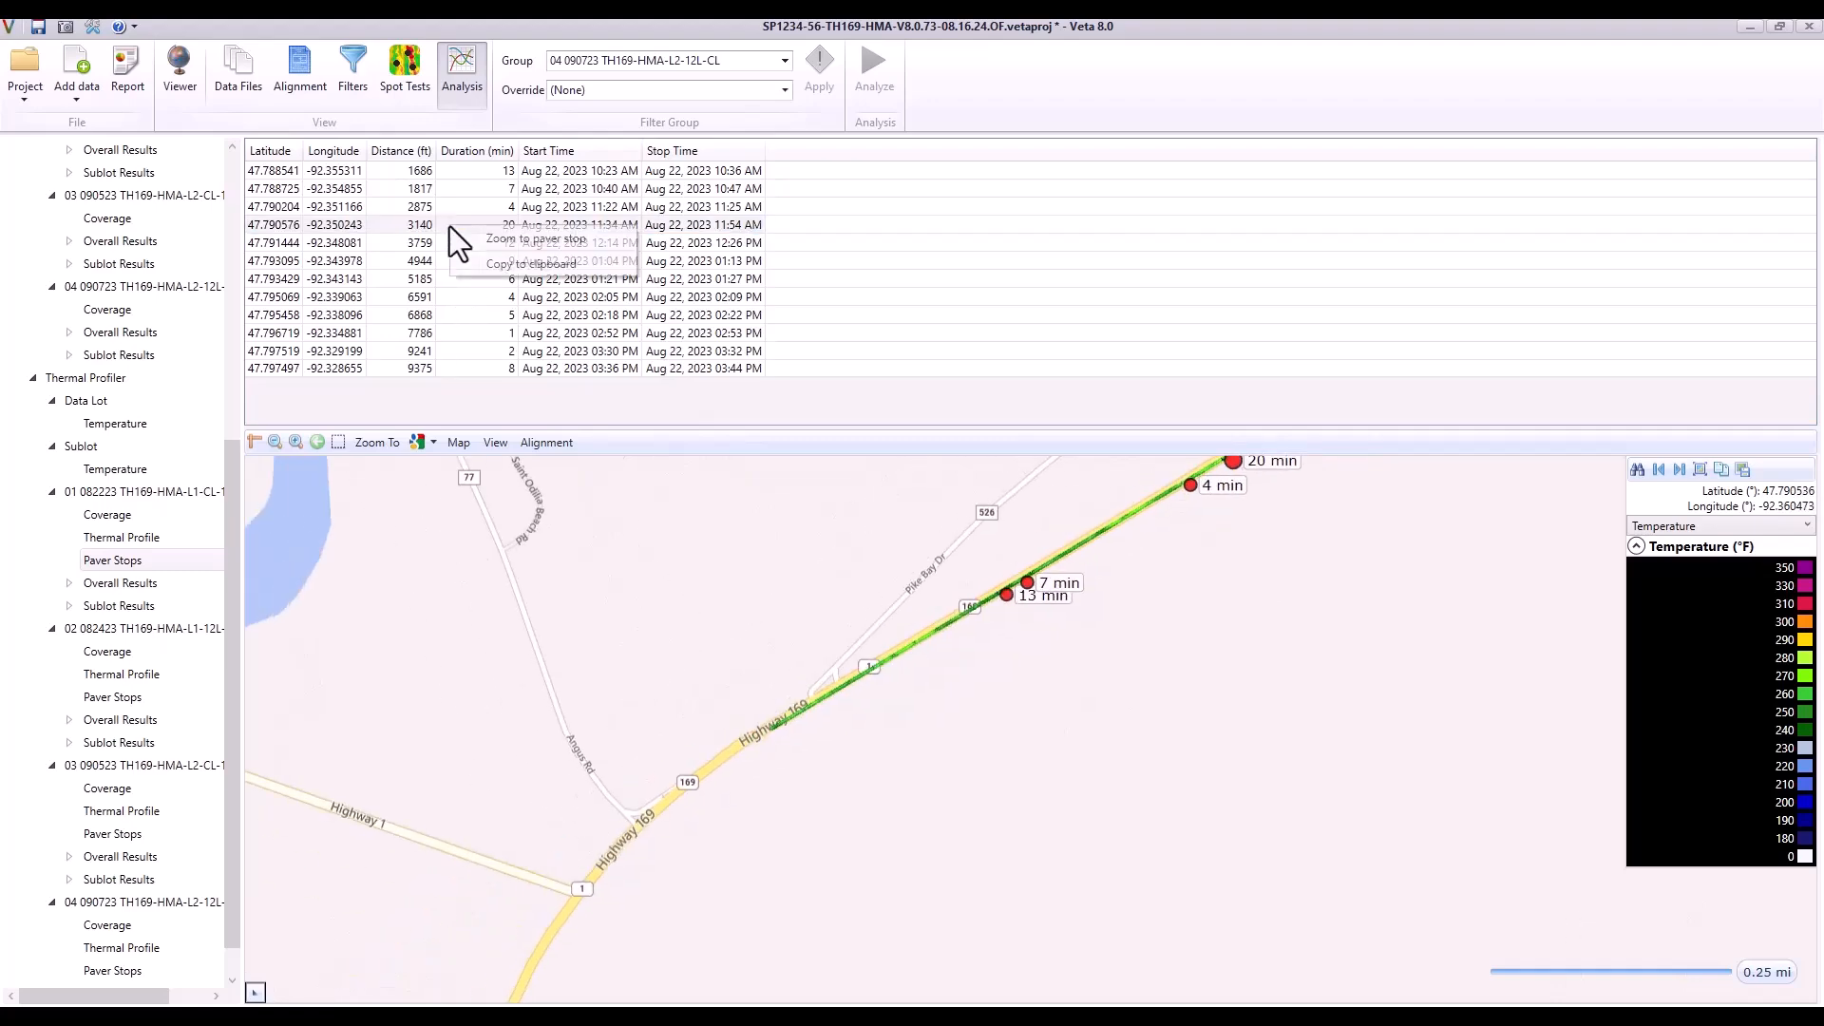
click(493, 239)
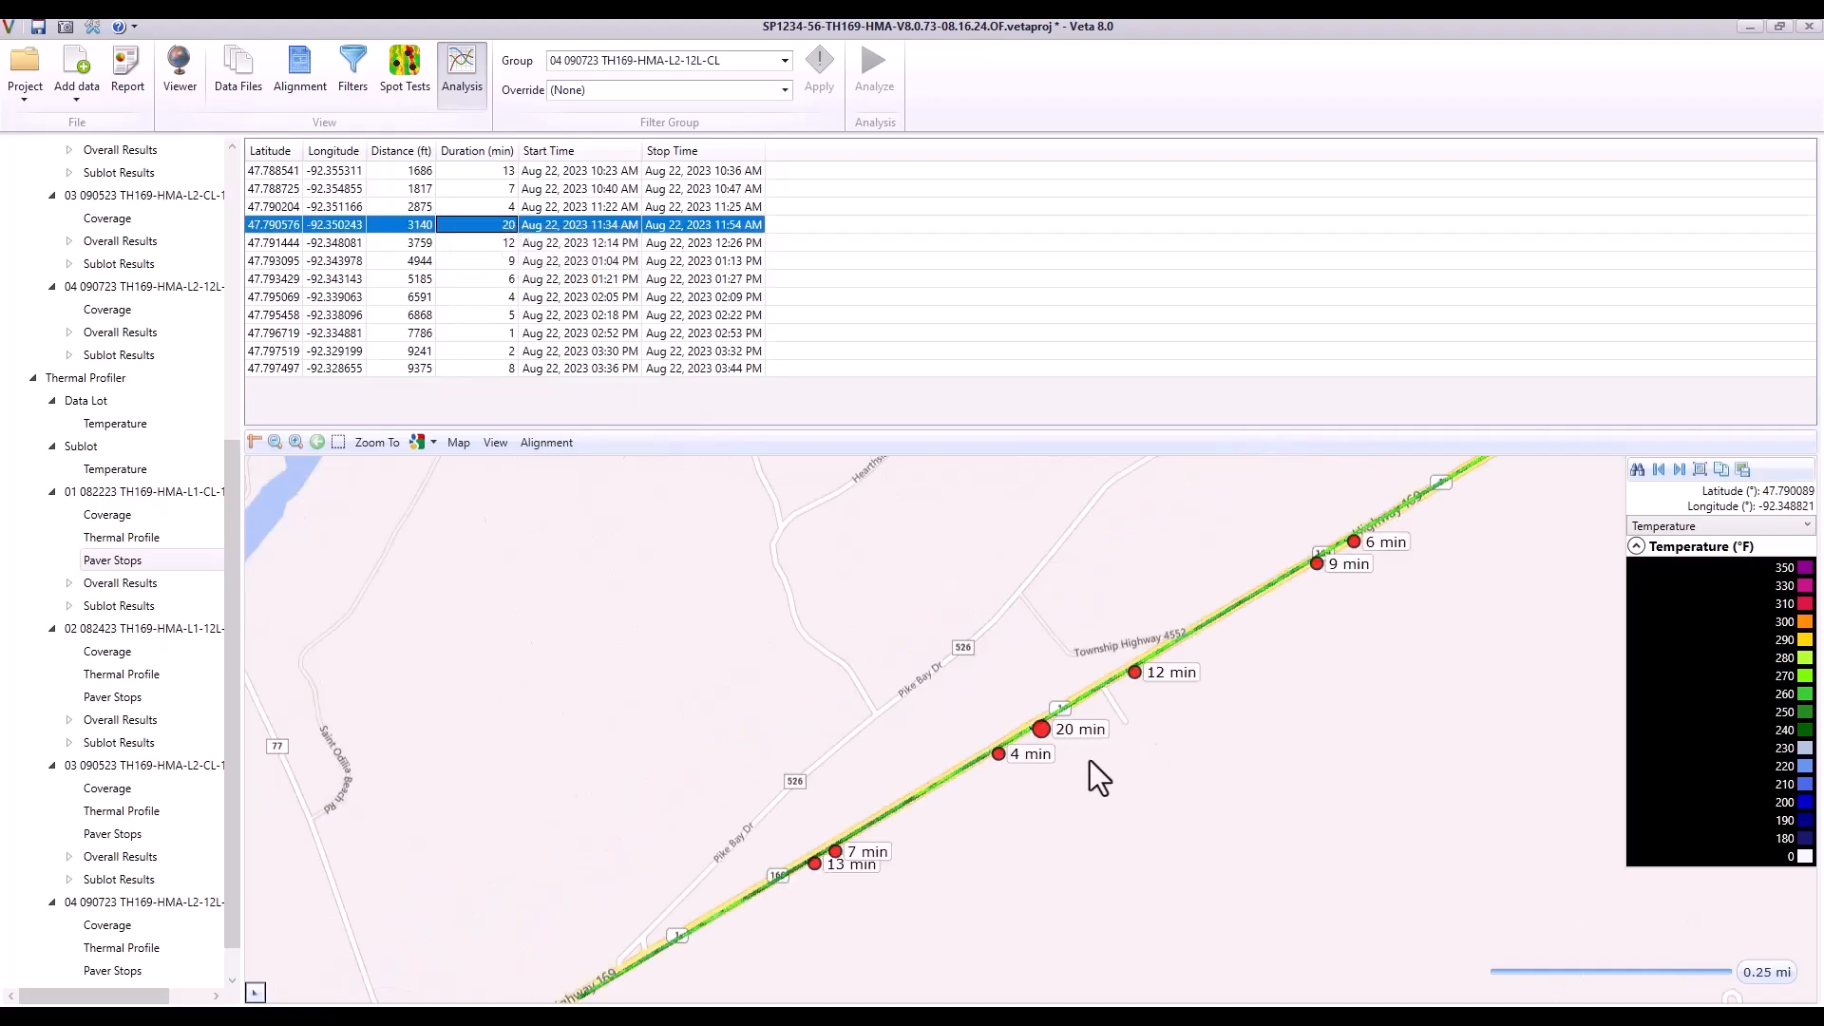
Step: Examine the overall temperature distribution of thermal profiler data lot 01 082223 TH169-HMA-L1-CL-12R and its sublot summary and coverage table
click(70, 583)
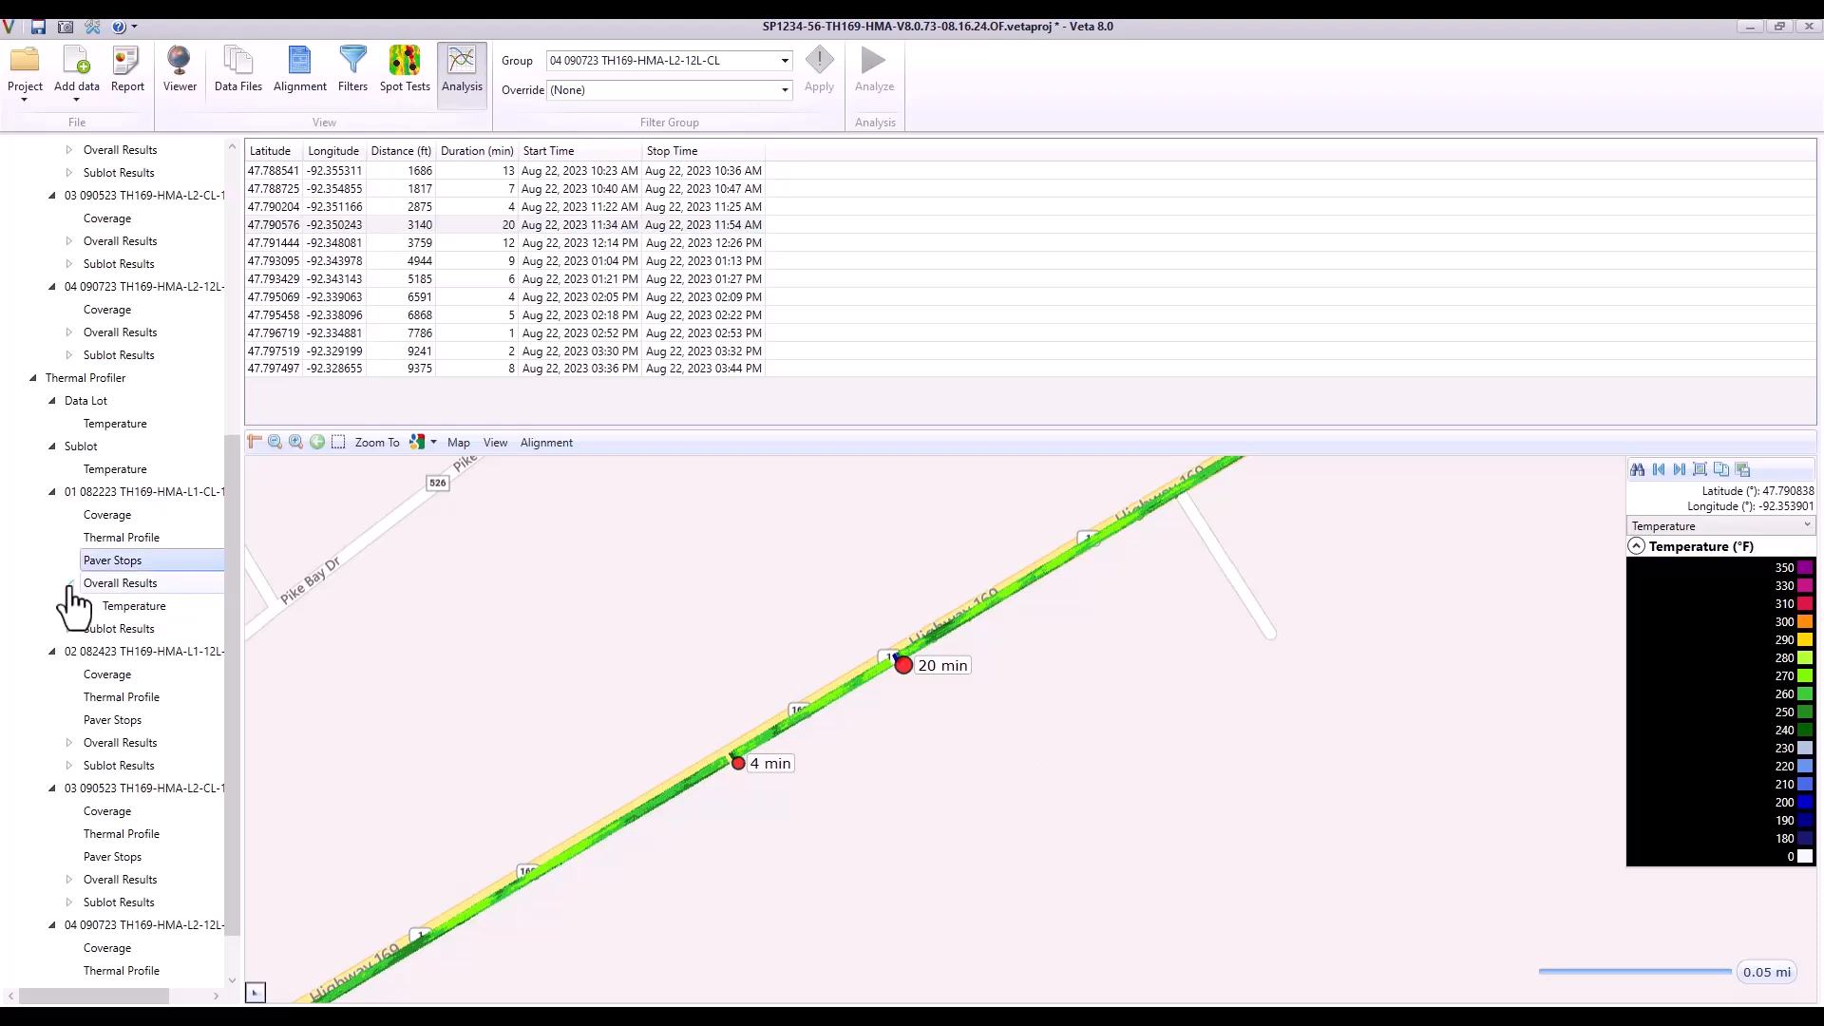
click(133, 611)
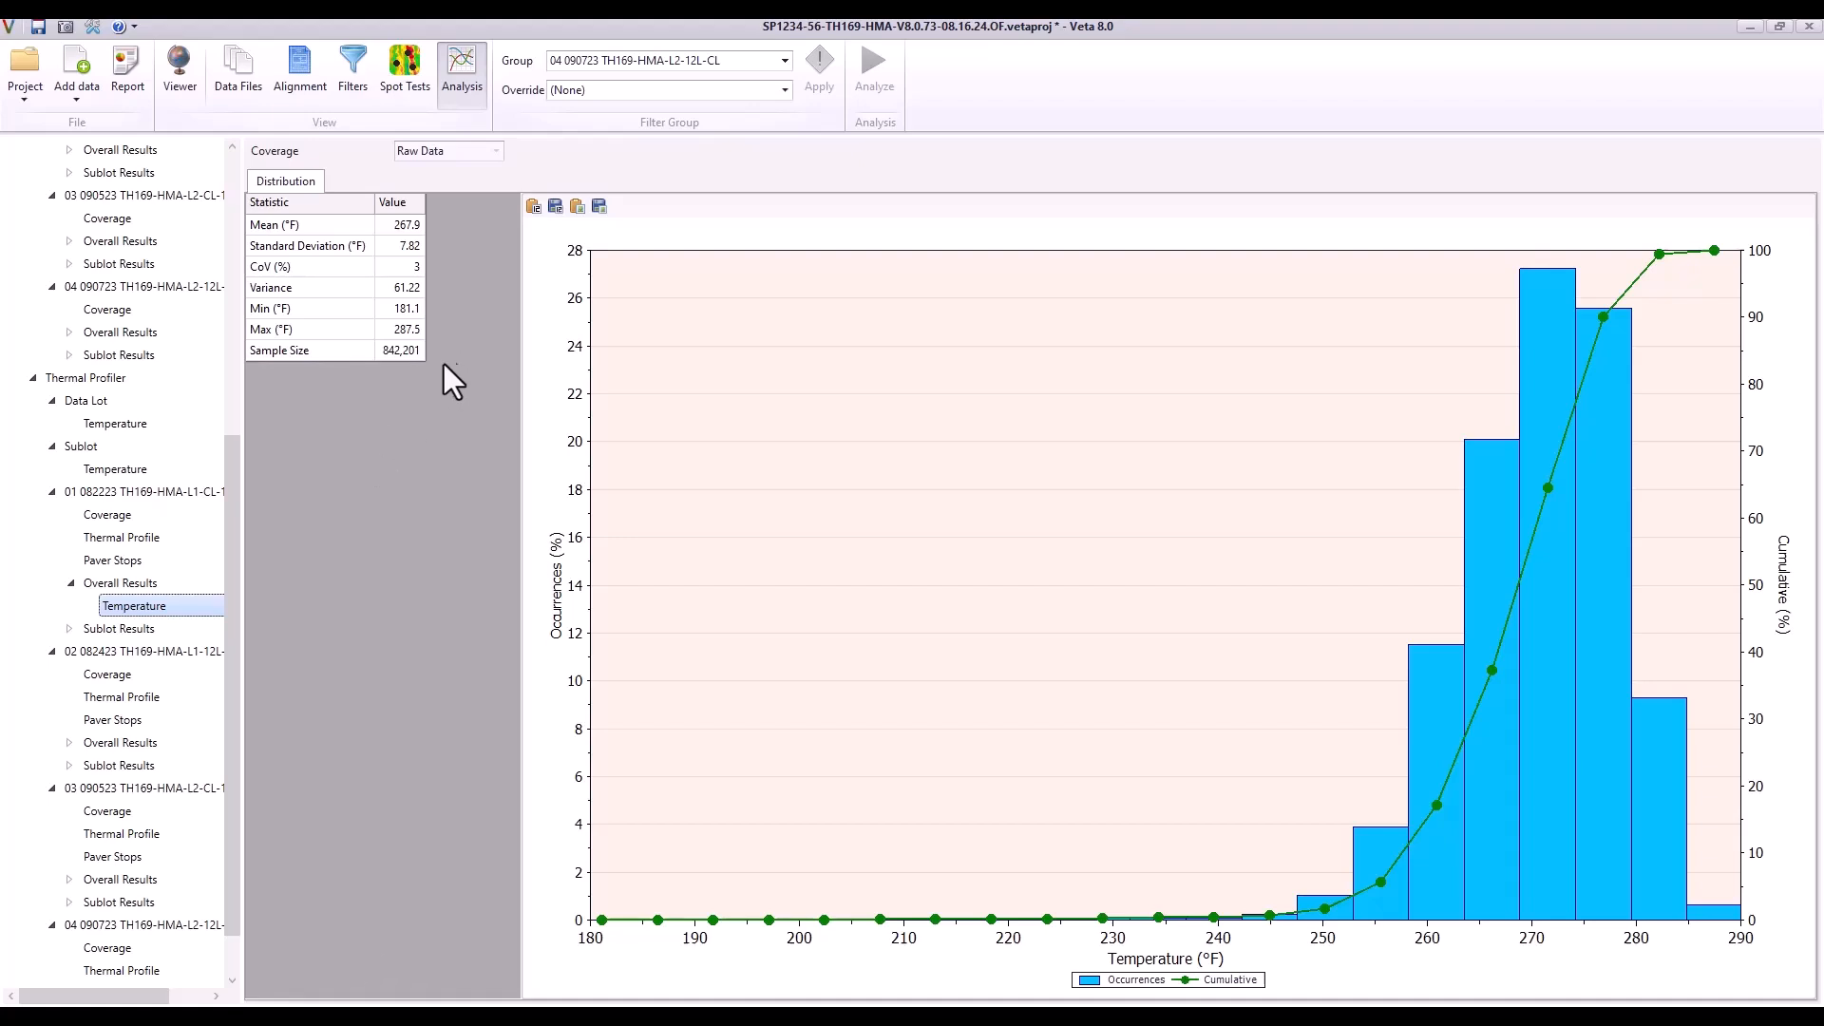
click(69, 629)
click(88, 652)
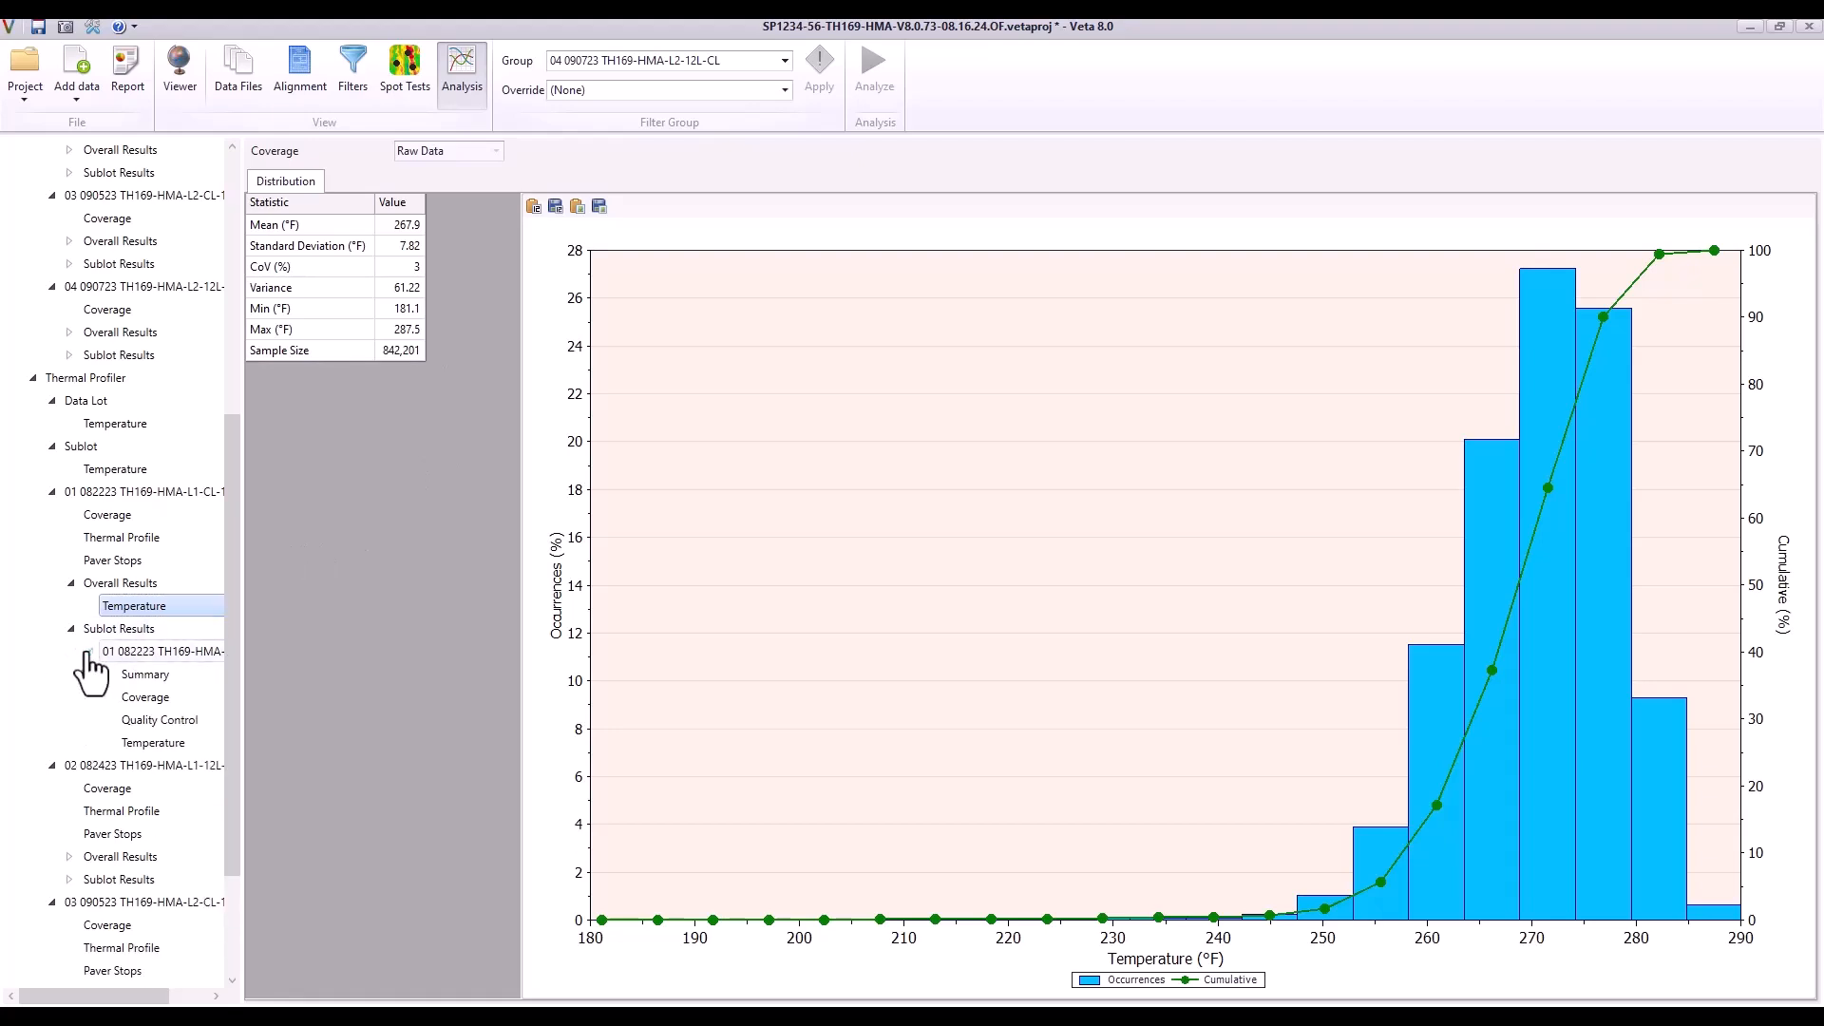
click(145, 676)
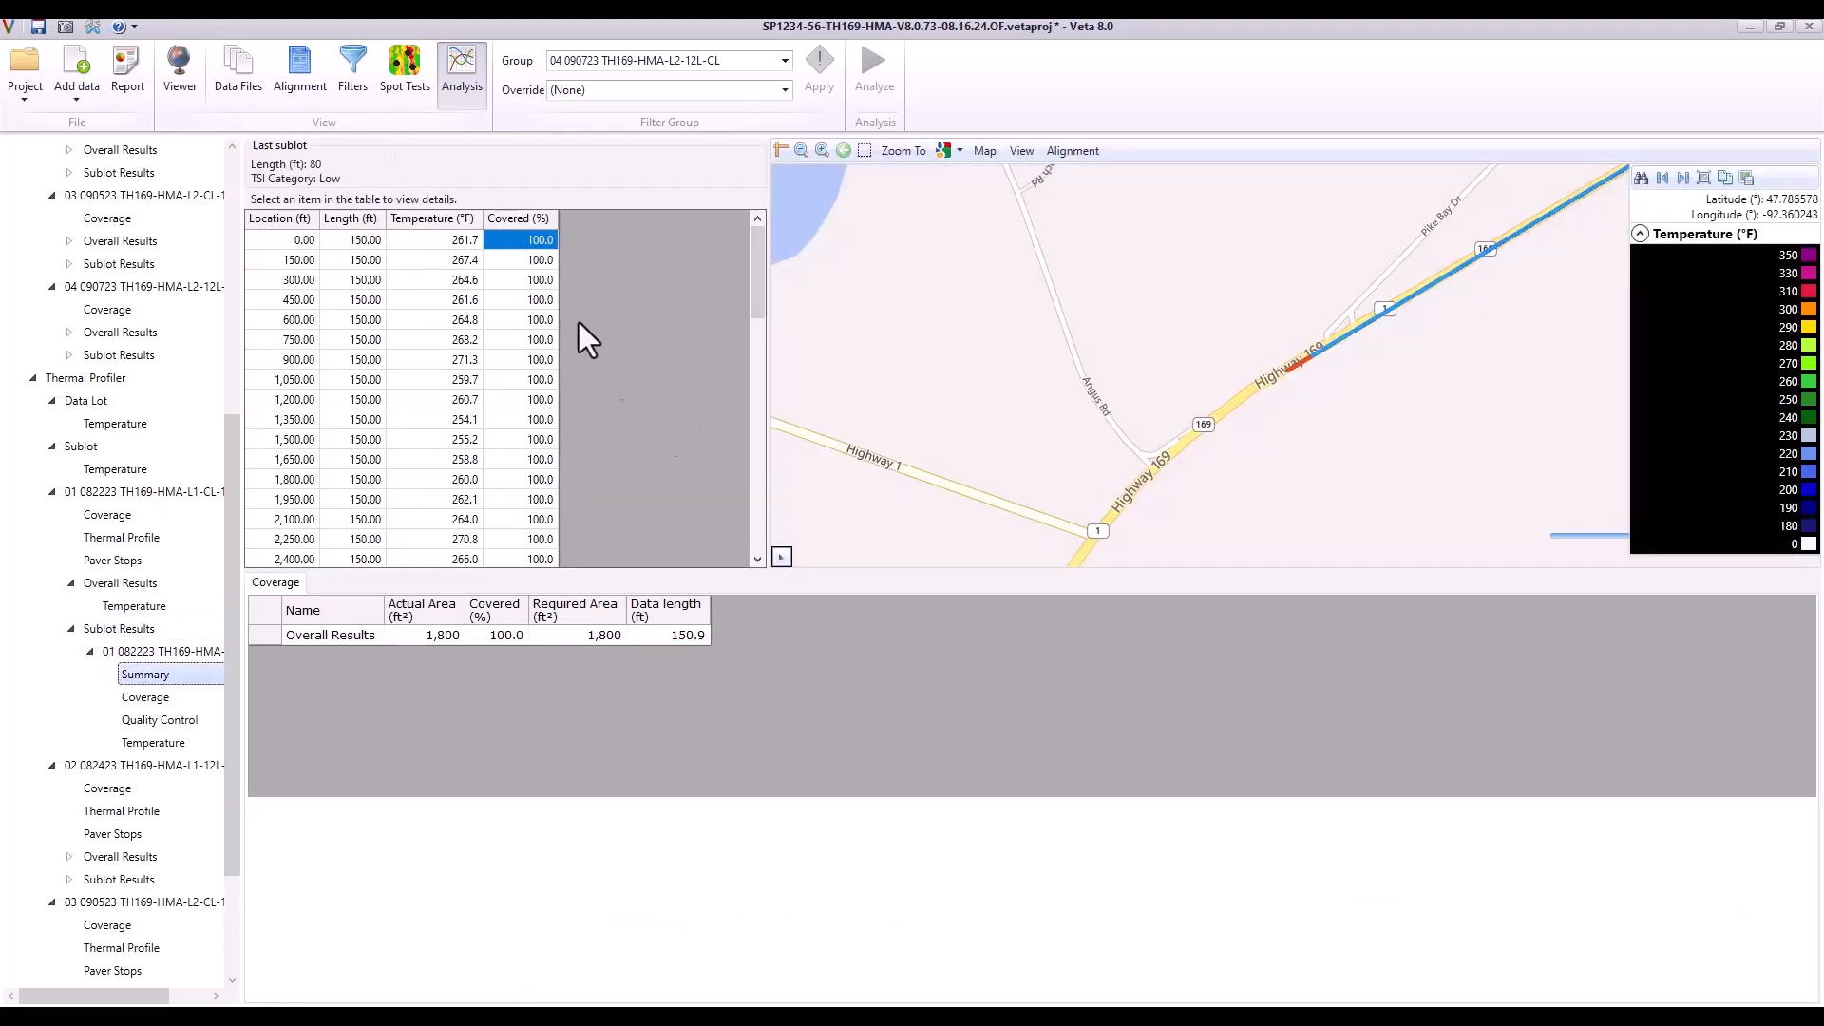
click(435, 241)
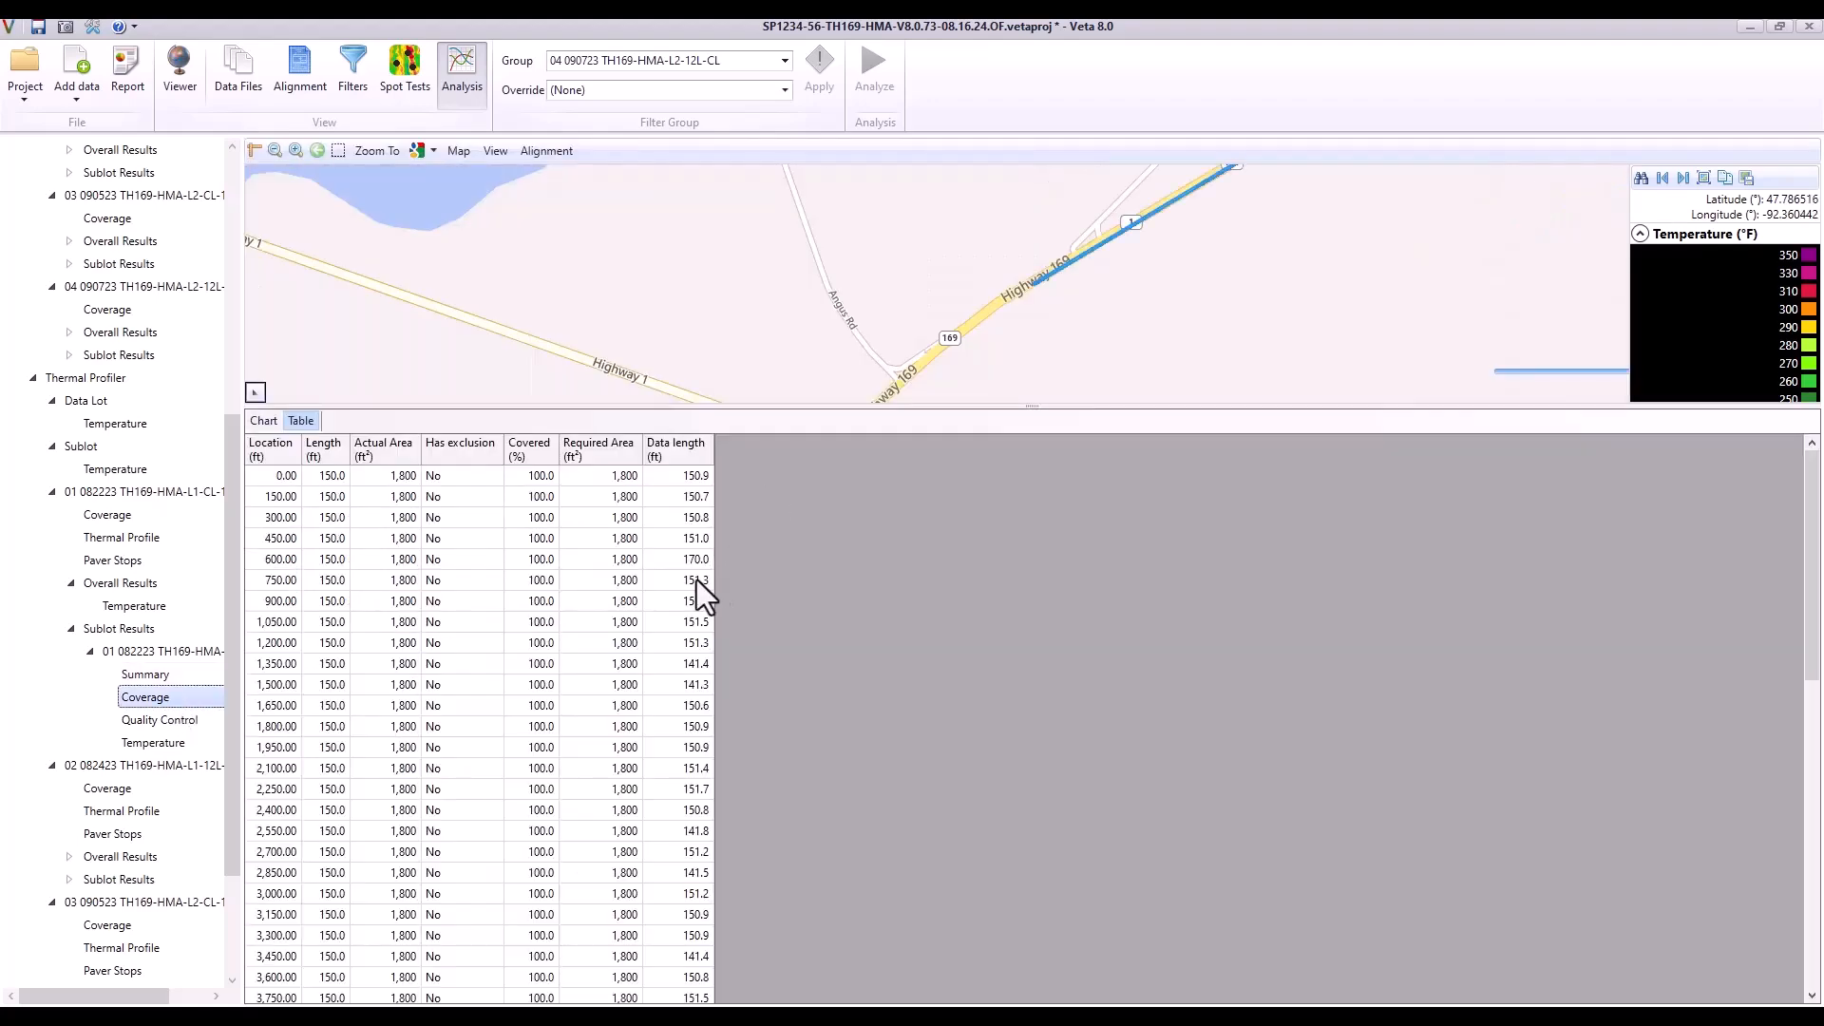
Step: Examine the first data lot's sublot quality control charts for TSI and temperature, plus its temperature distribution and TSI chart and table
click(180, 721)
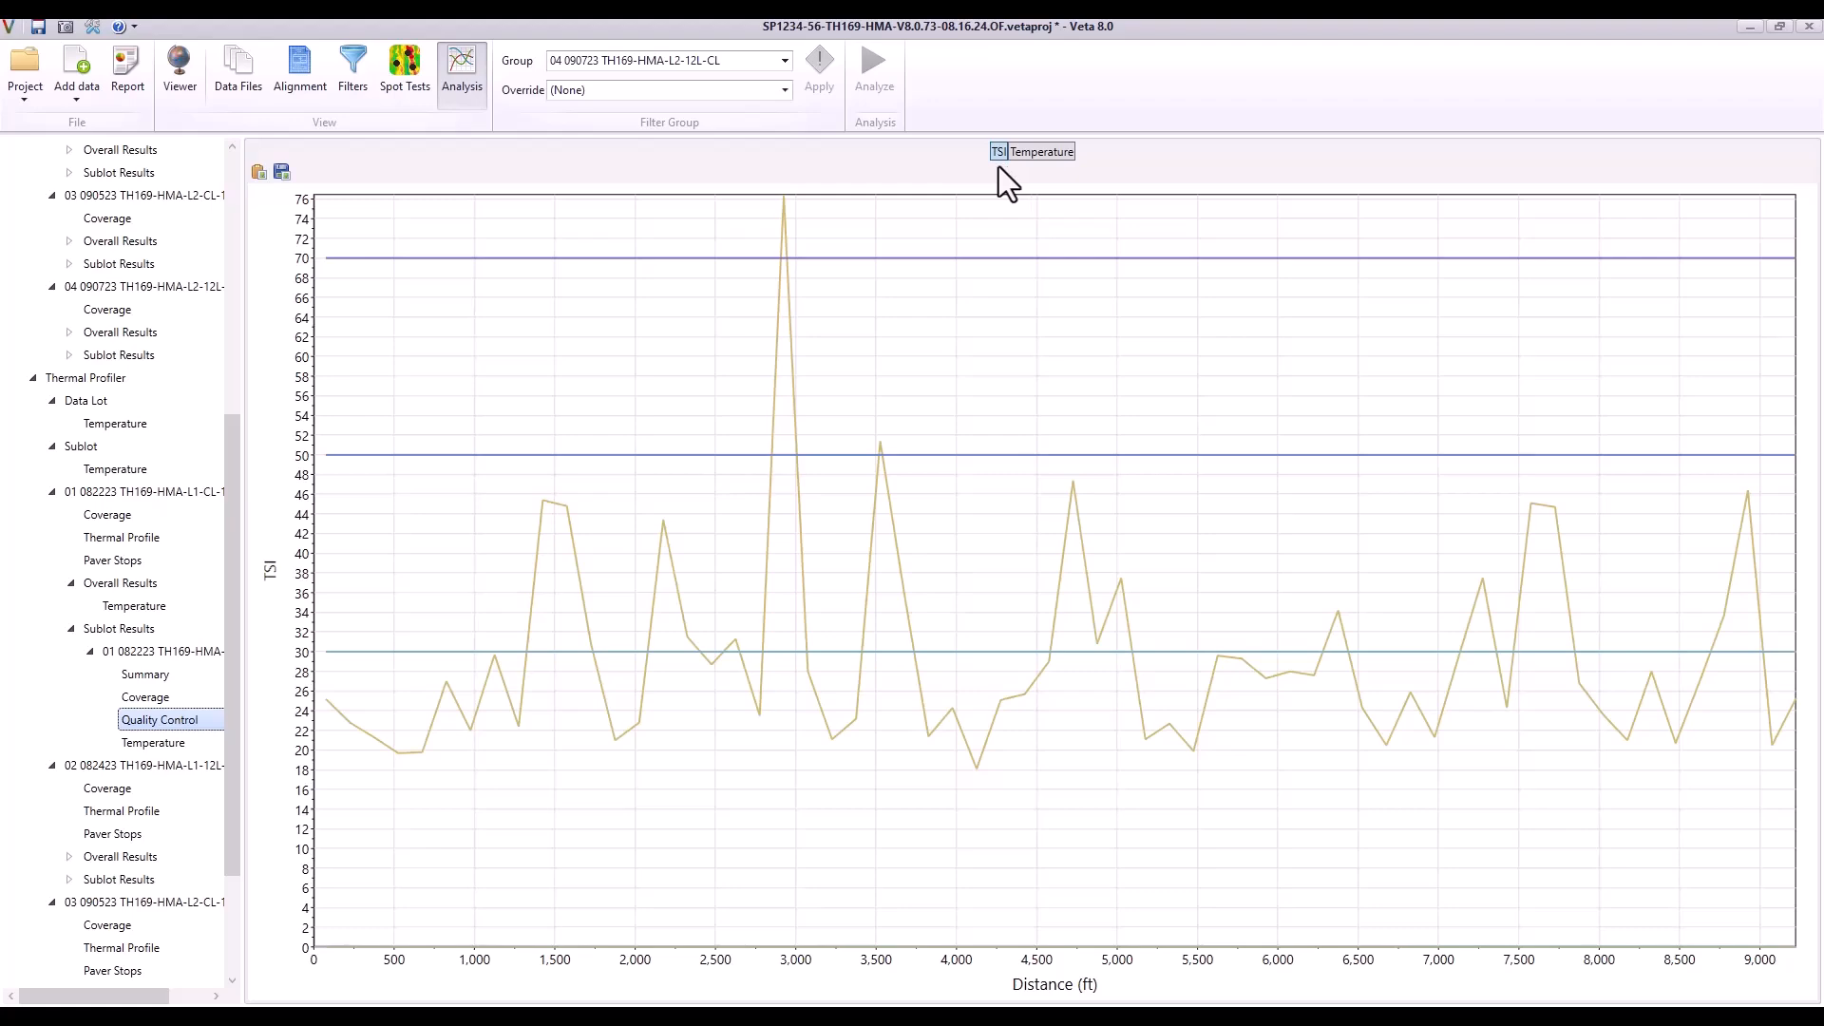
click(1042, 153)
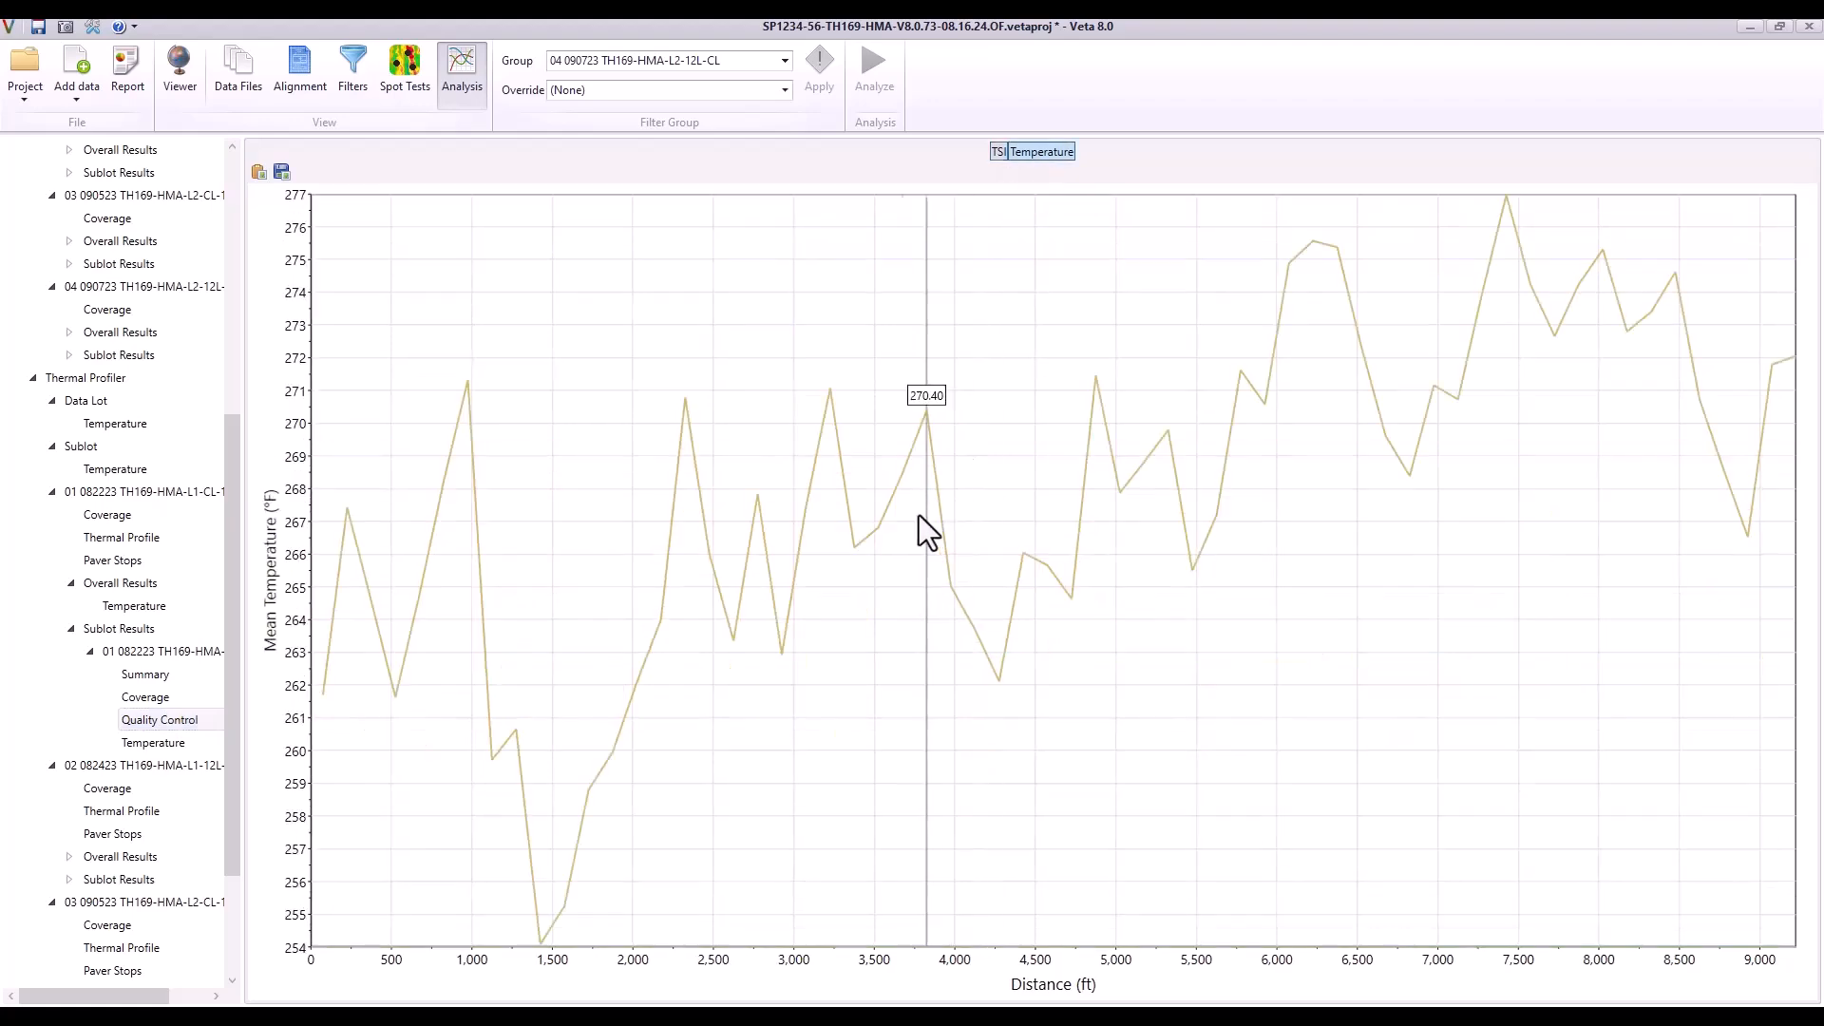
click(153, 743)
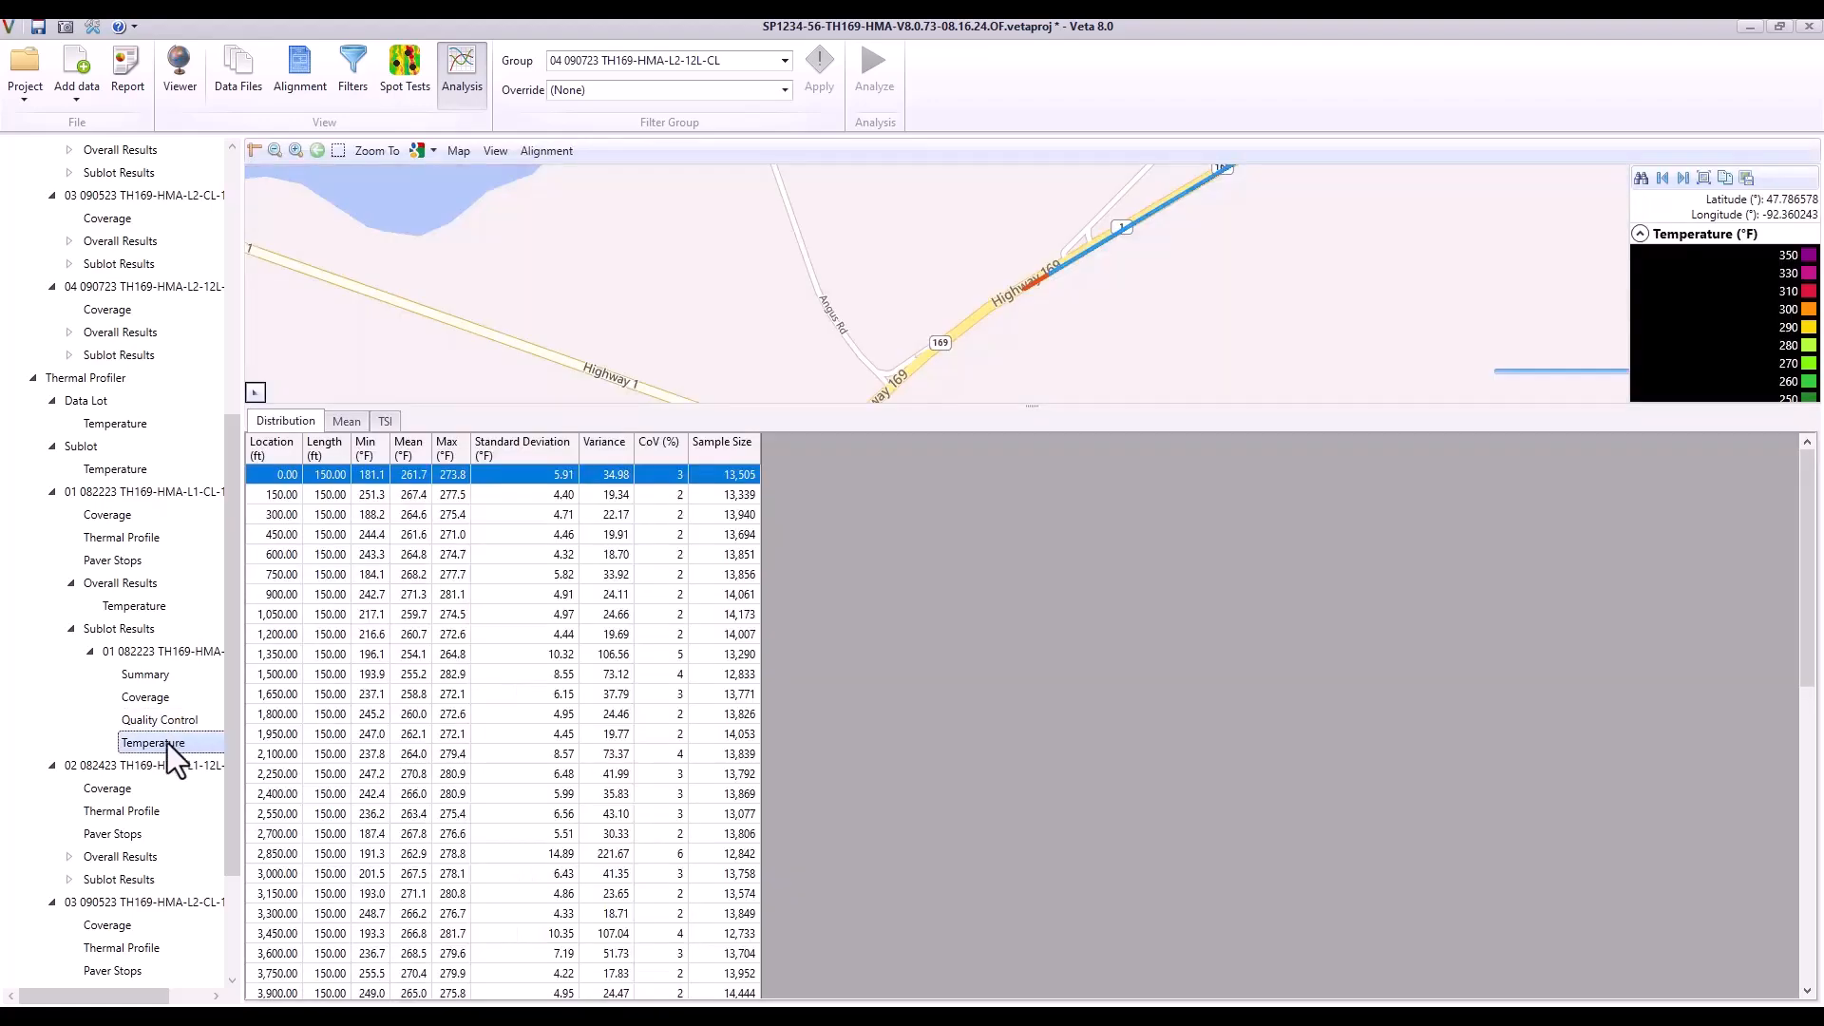
click(384, 423)
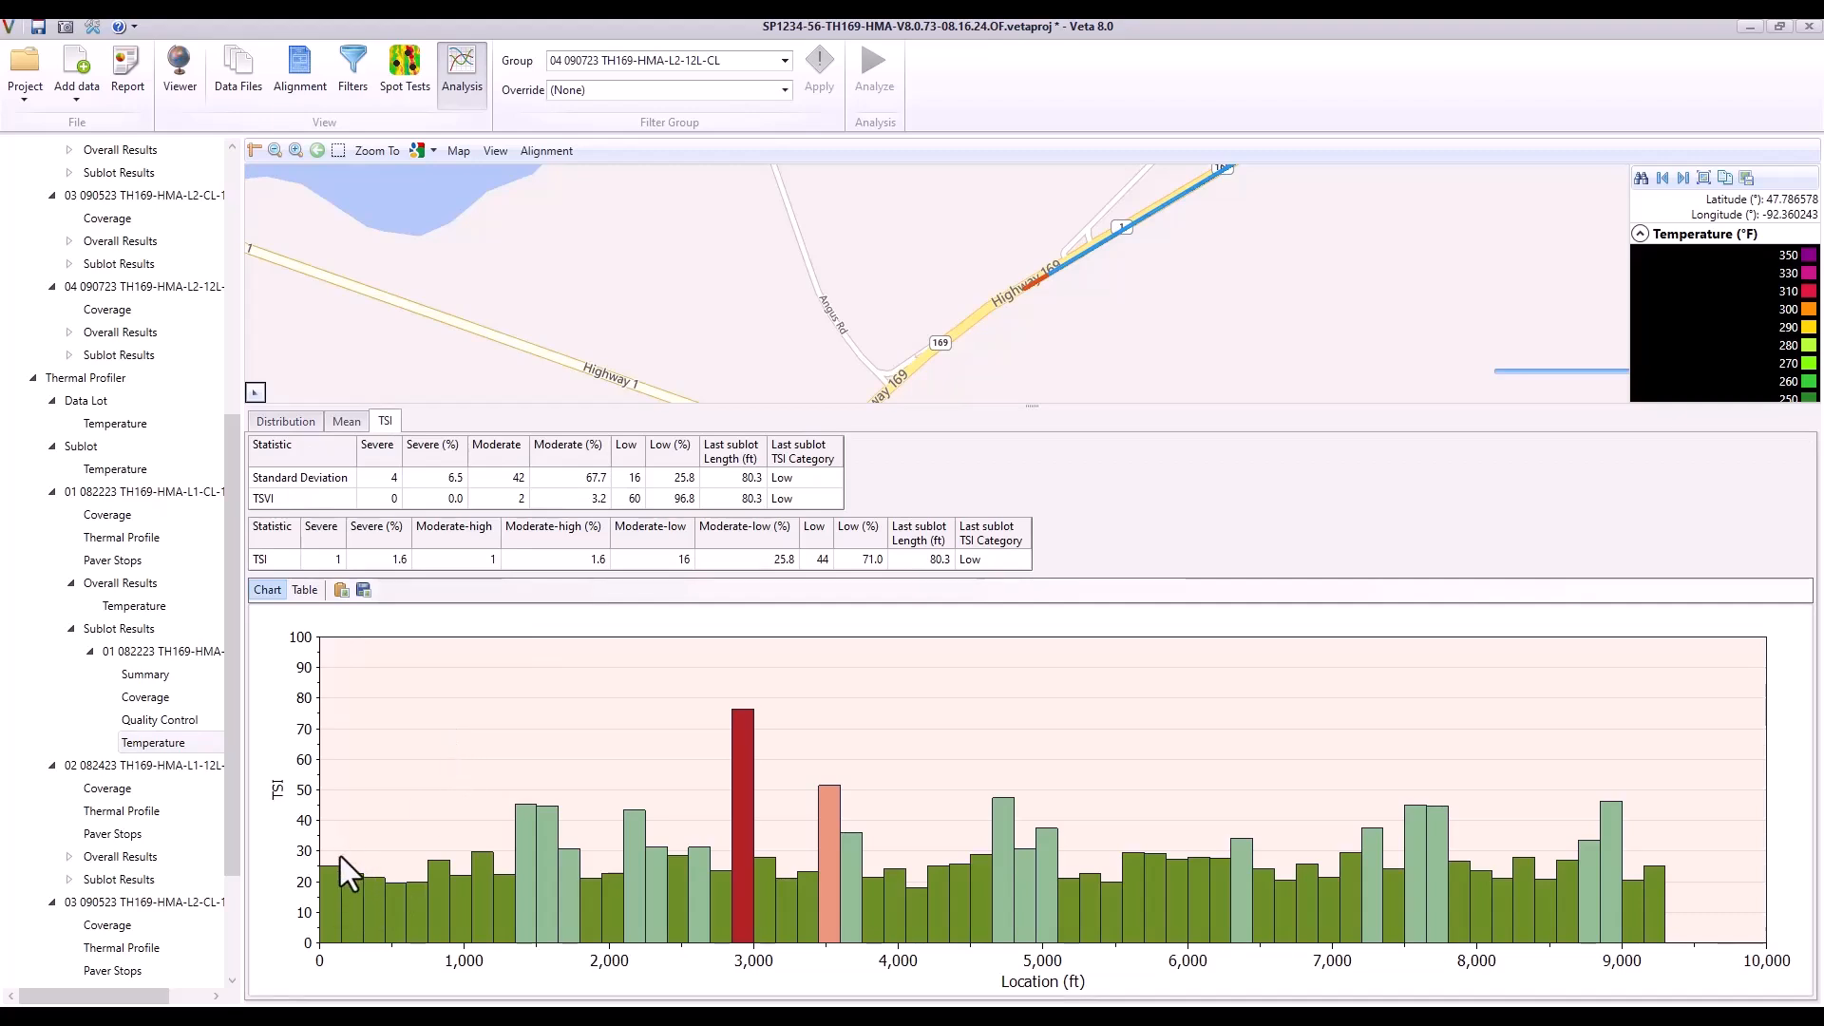
click(306, 590)
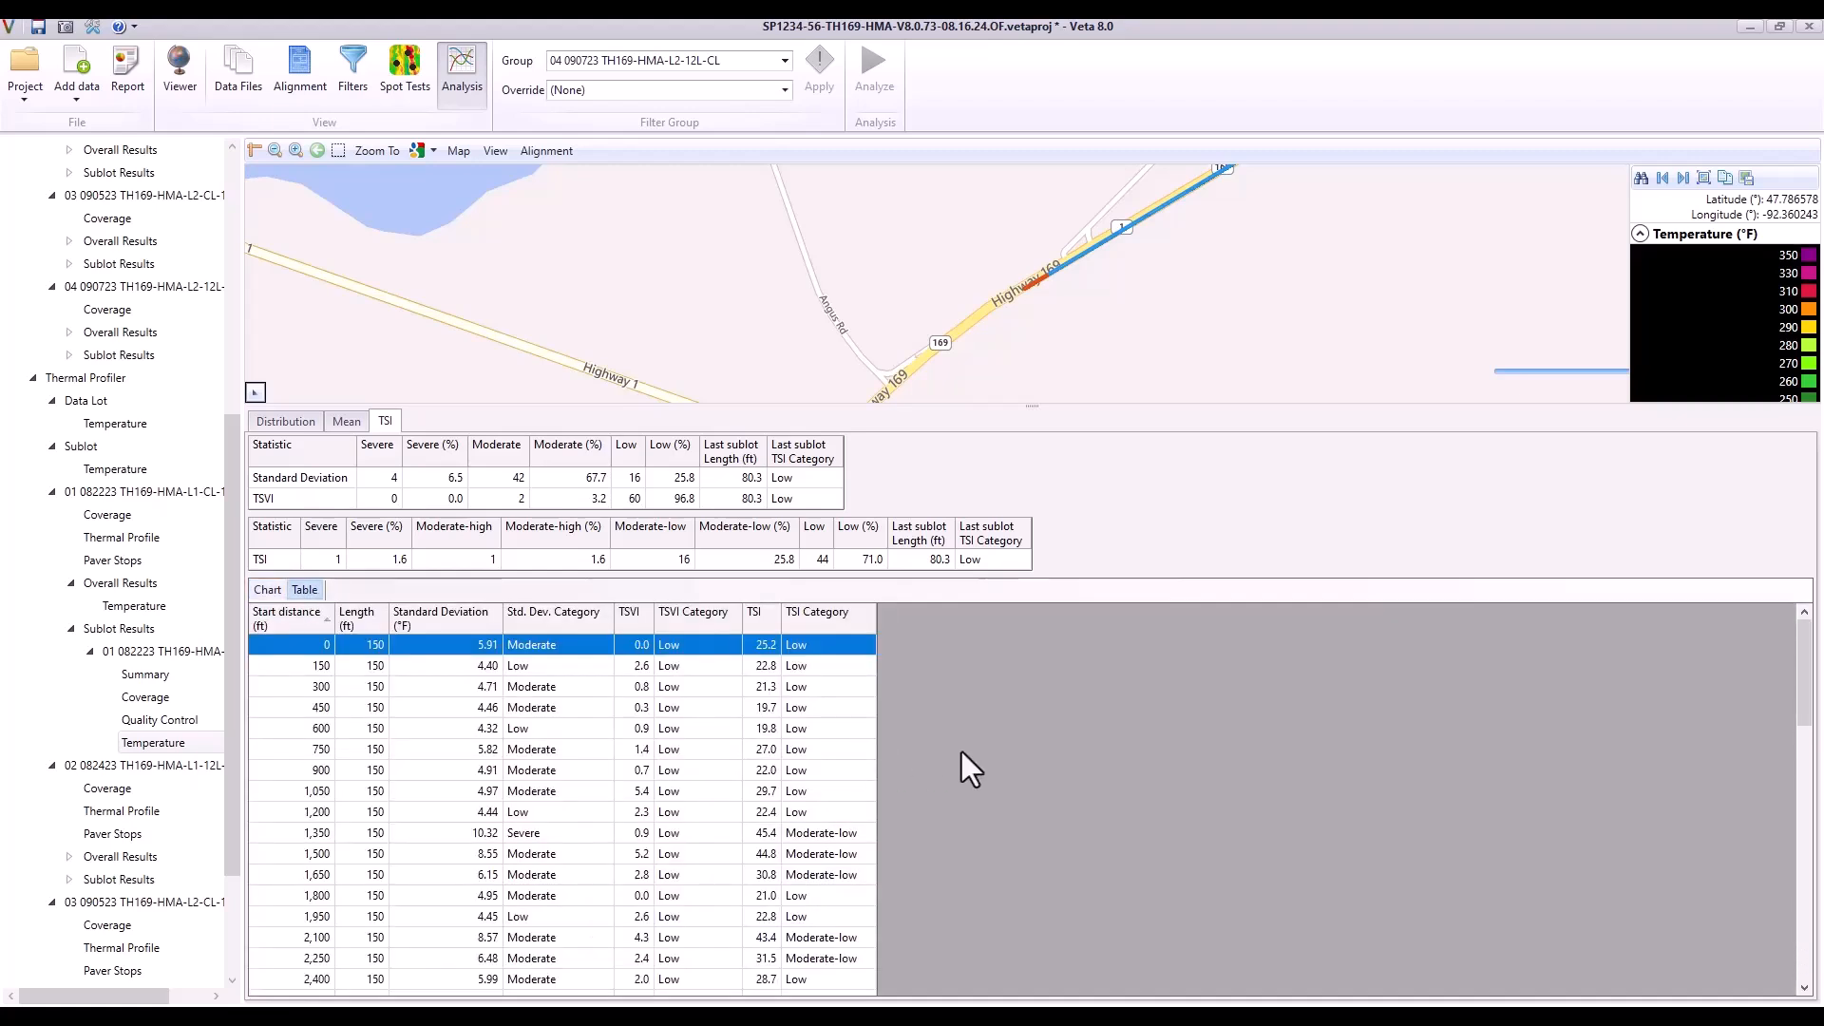
Step: Locate the 1,650 ft sublot from the TSI table on the map and display the alignment stationing along it
click(539, 875)
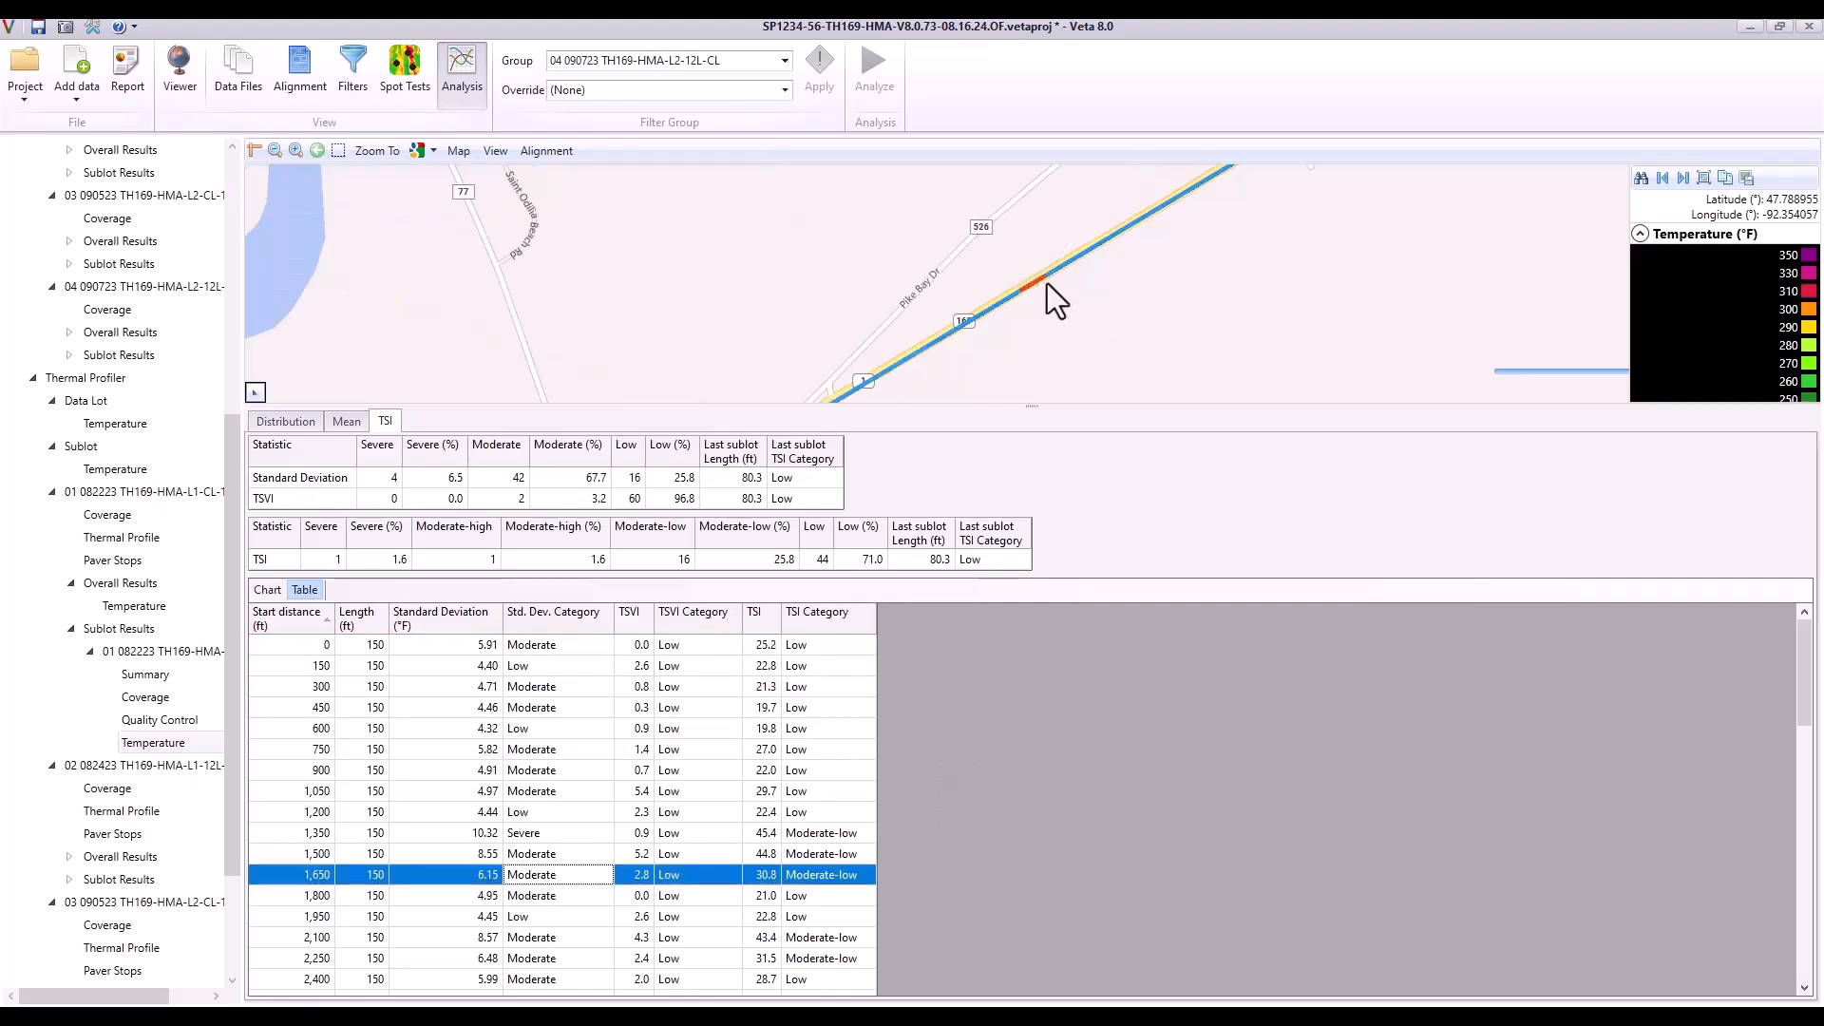
scroll(1047, 285, up, 1)
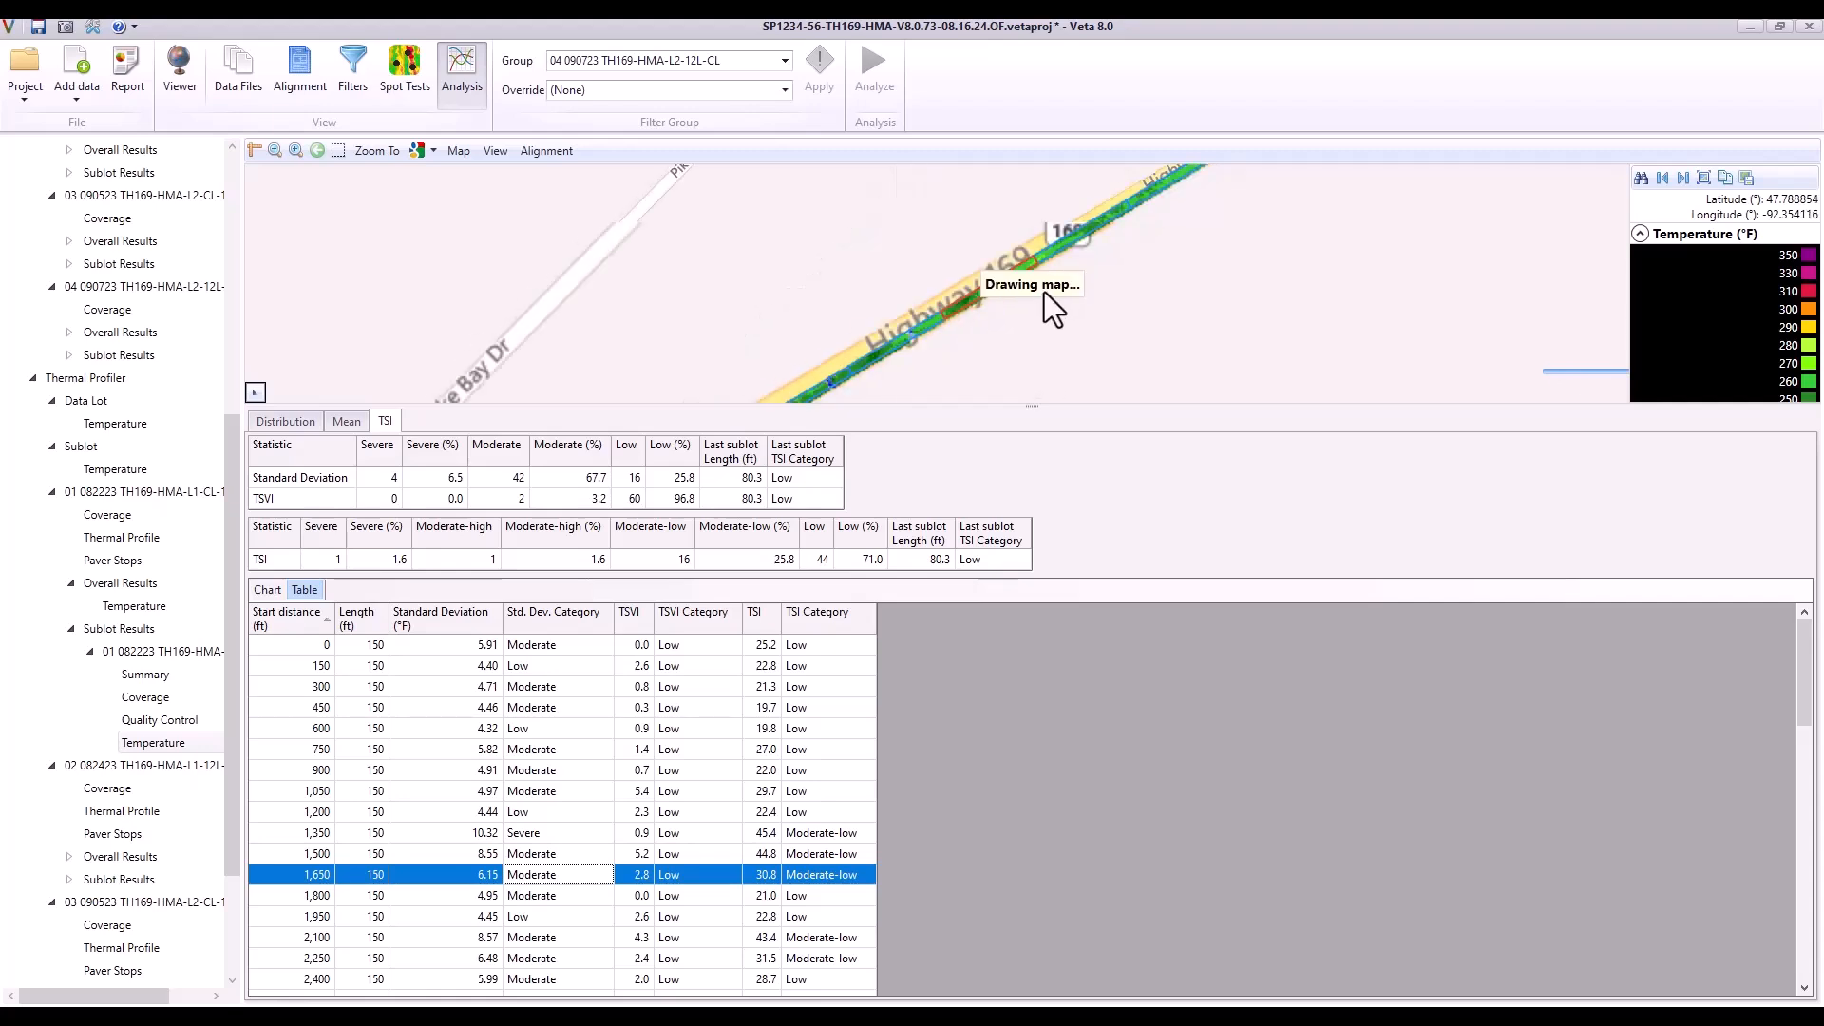
click(570, 152)
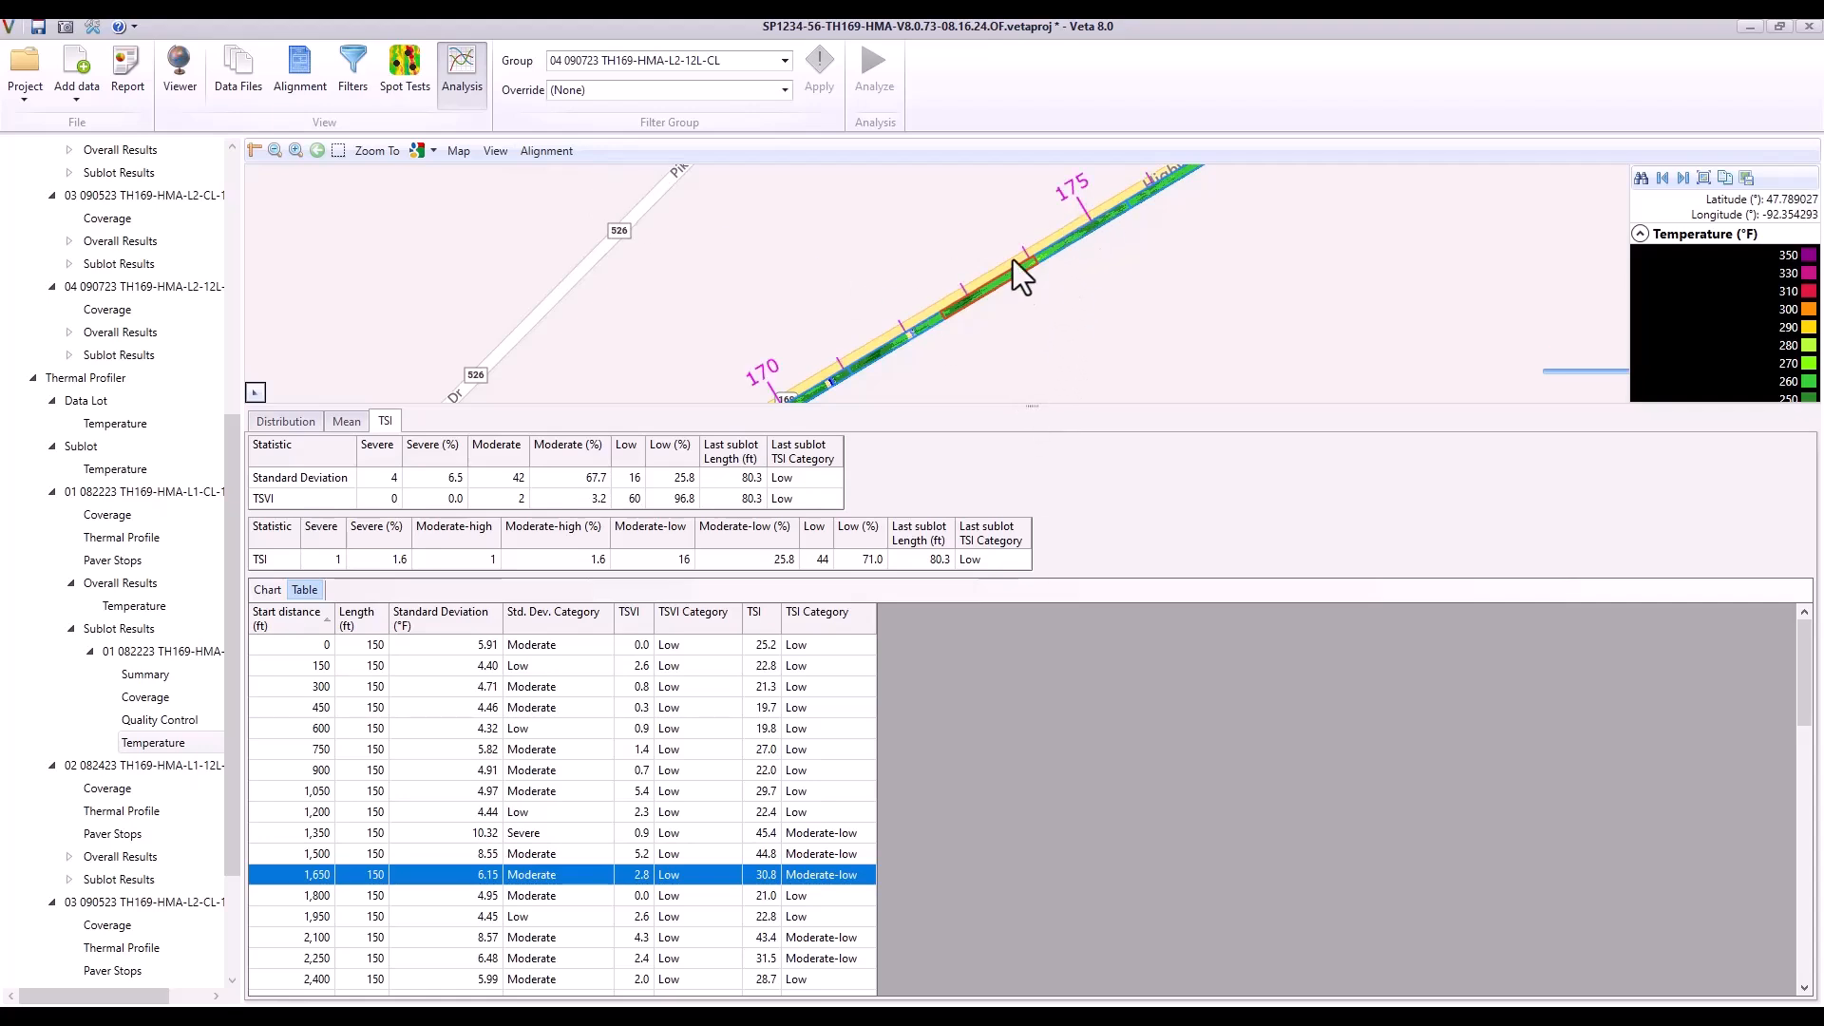
Step: Set up a Compactor Excel report with Final Coverage, Pass Count, Sublot summary, Sublot details and Data lot filter group settings, without All Passes or Overall
click(134, 101)
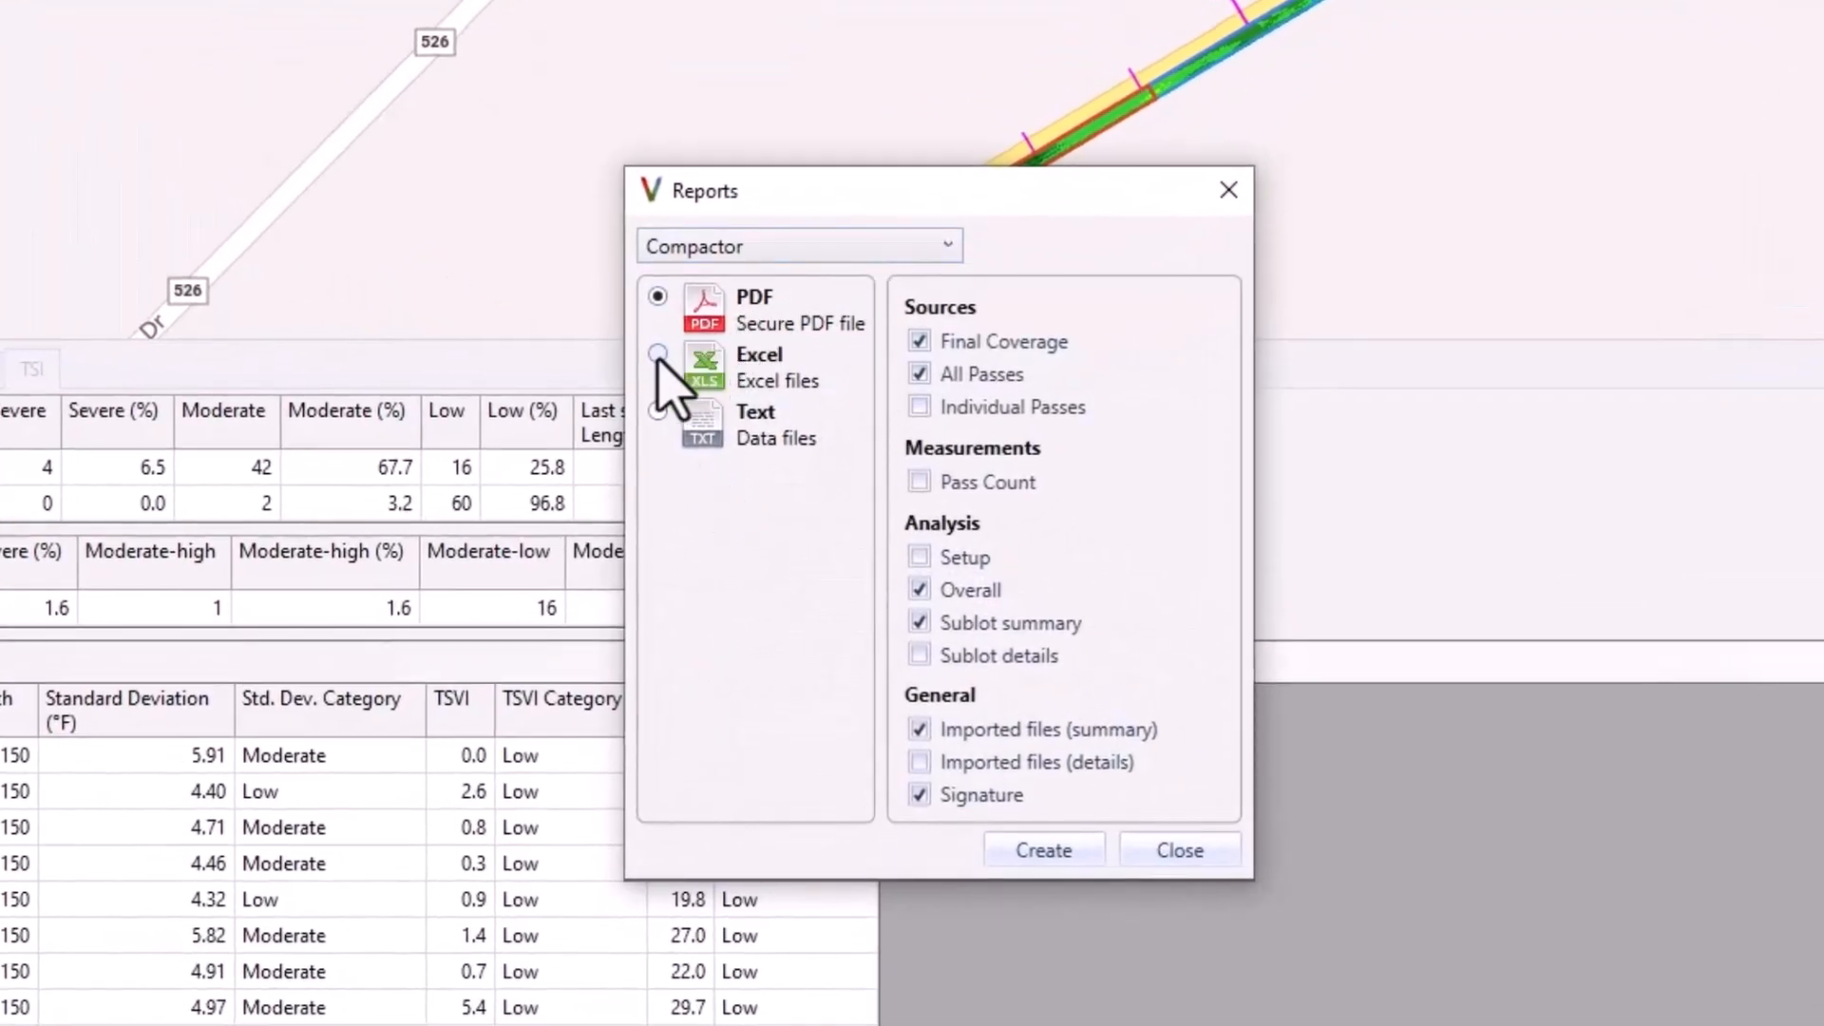
click(660, 356)
click(962, 374)
click(964, 482)
click(971, 558)
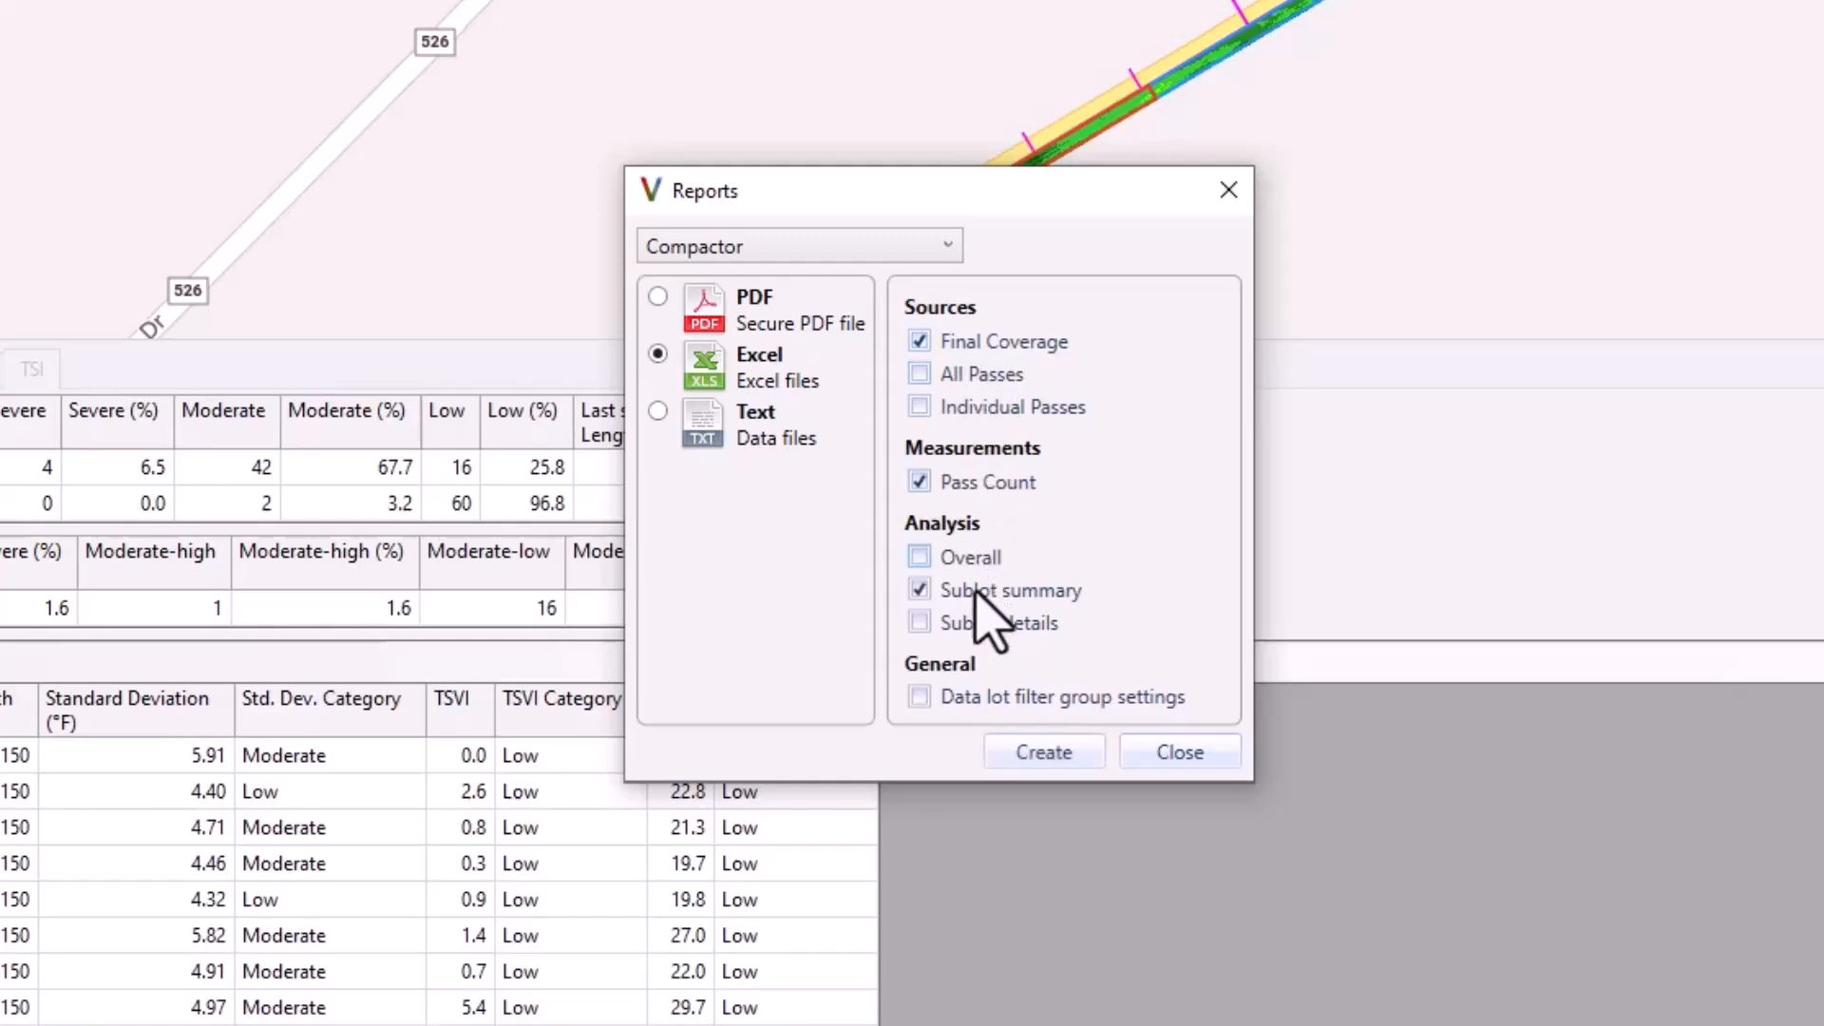
click(976, 625)
click(1018, 700)
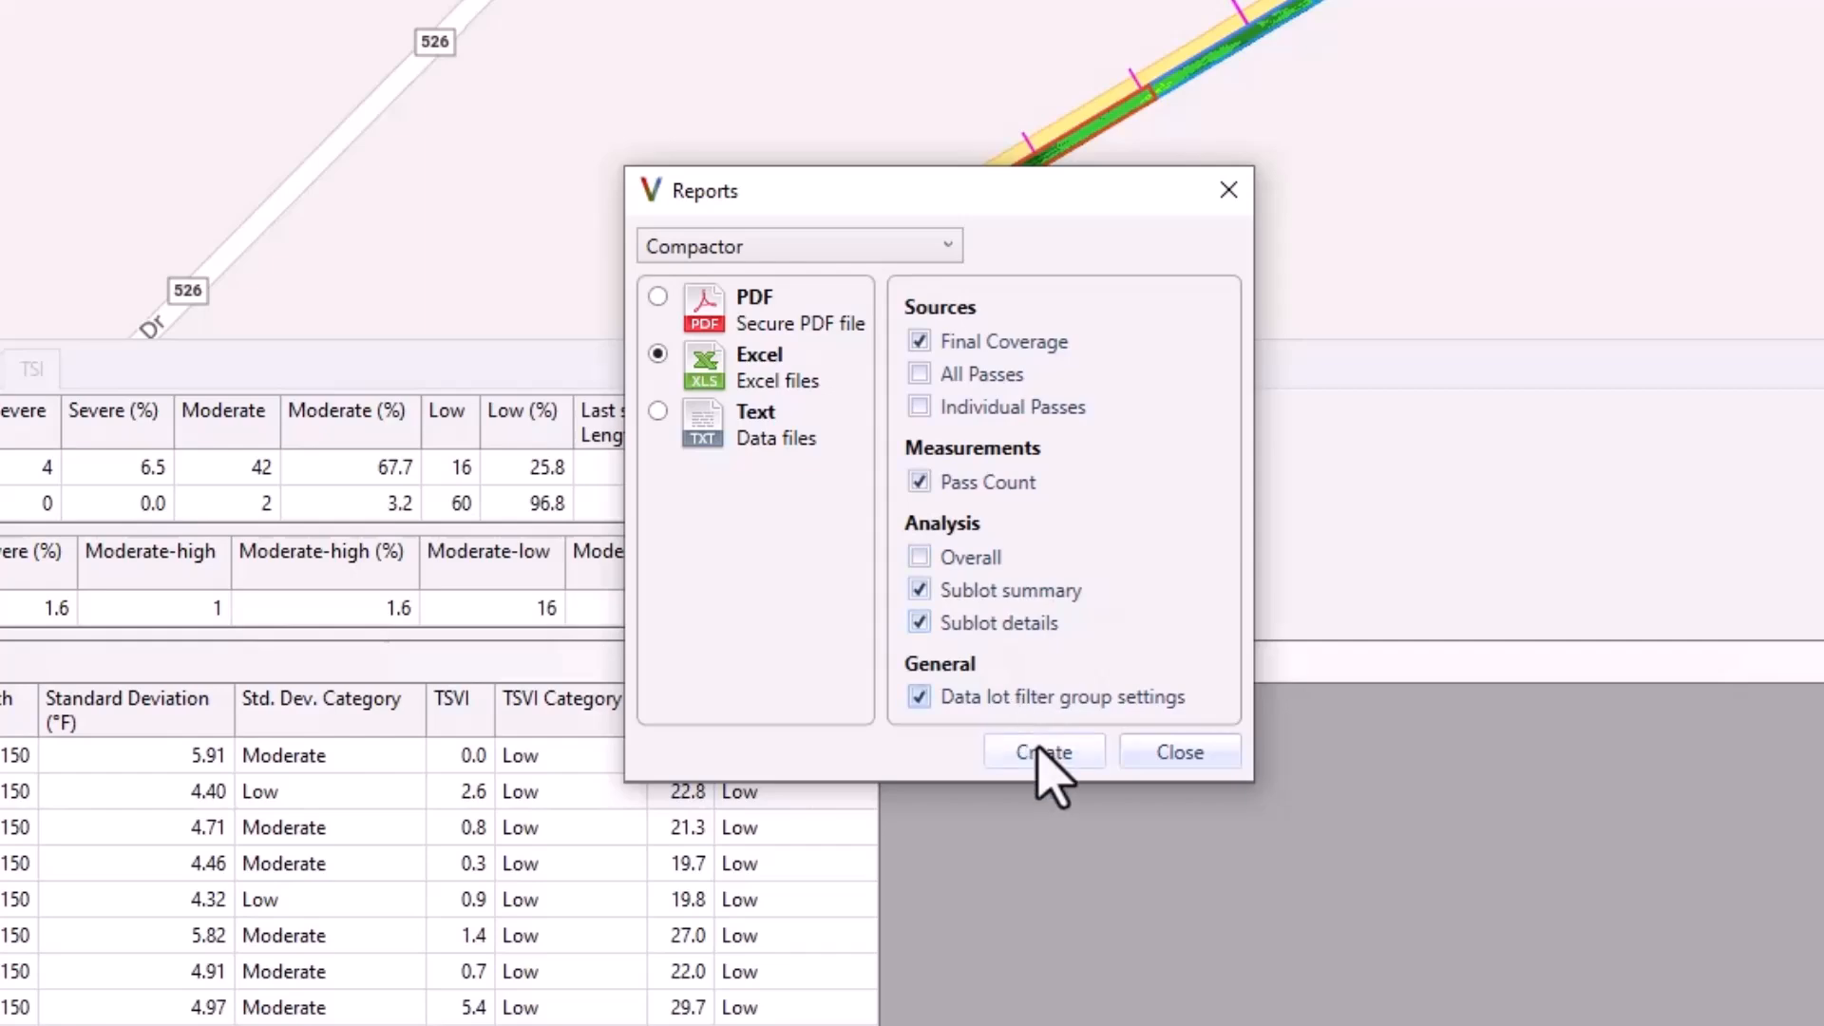
Step: Create the Compactor Excel report in the Desktop folder AMT-Veta-Class-Submittal
click(1051, 750)
click(1013, 295)
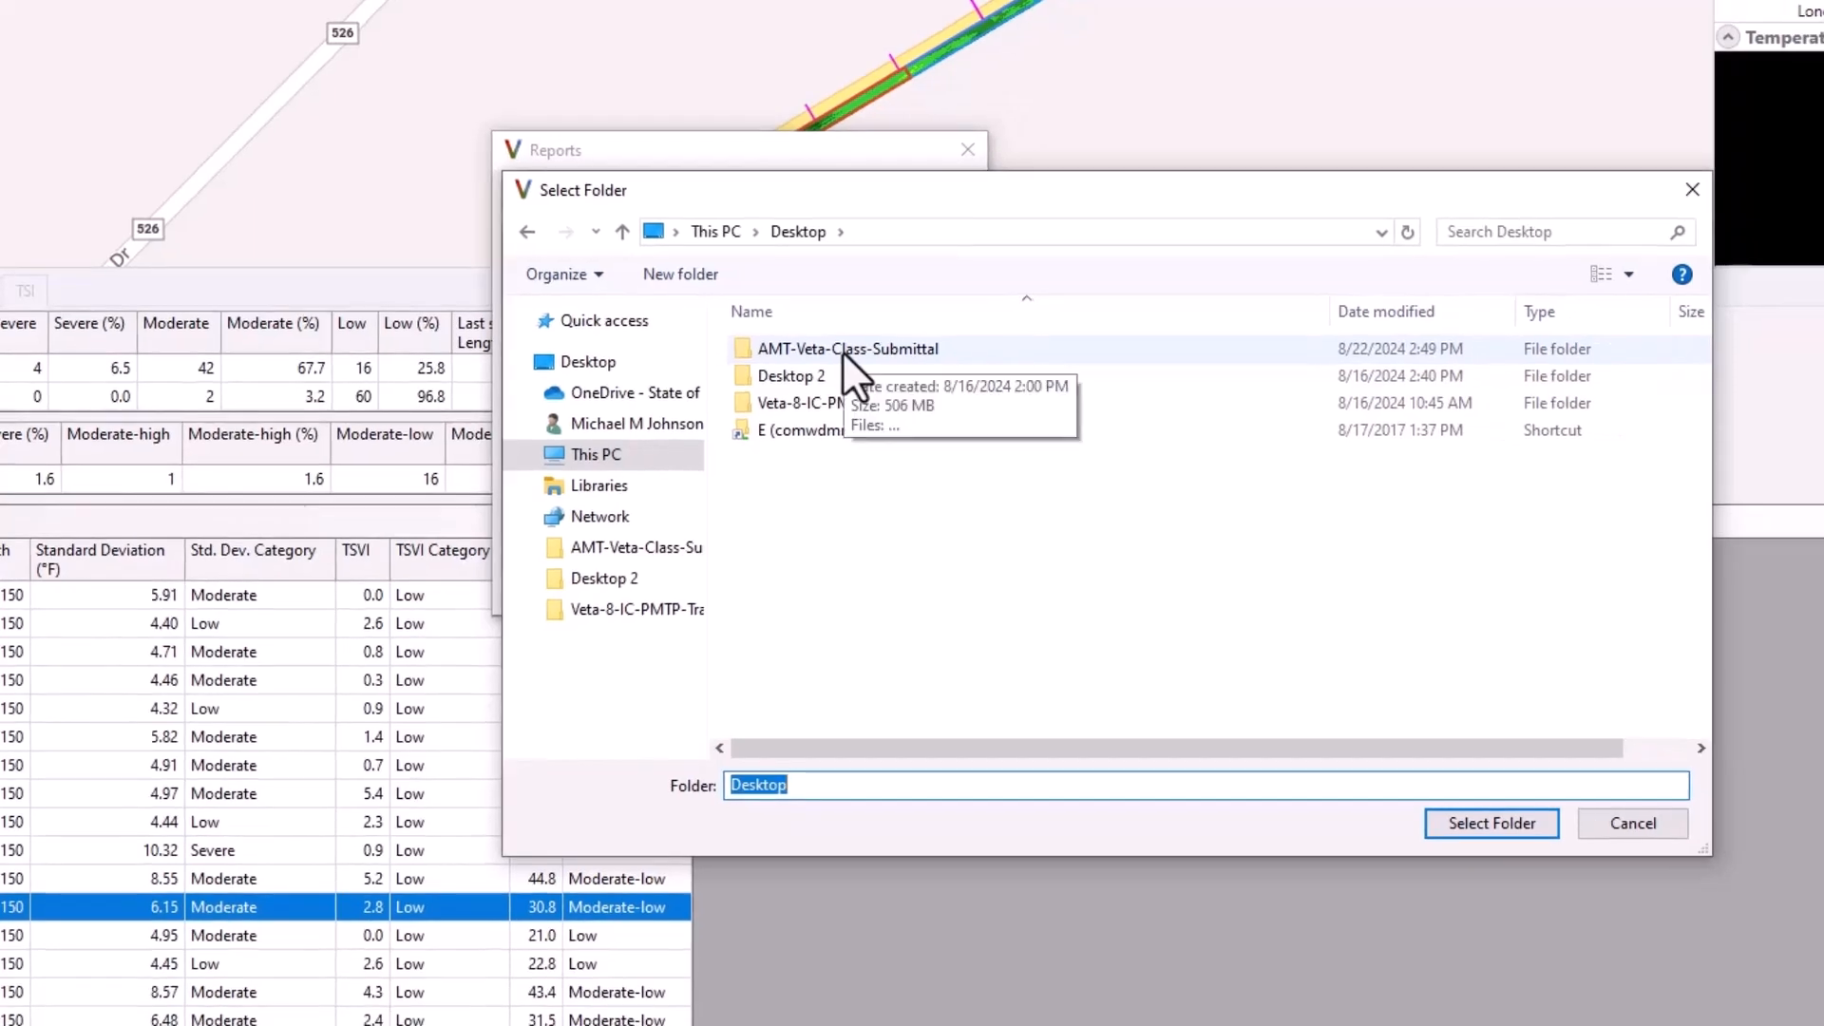
double_click(842, 350)
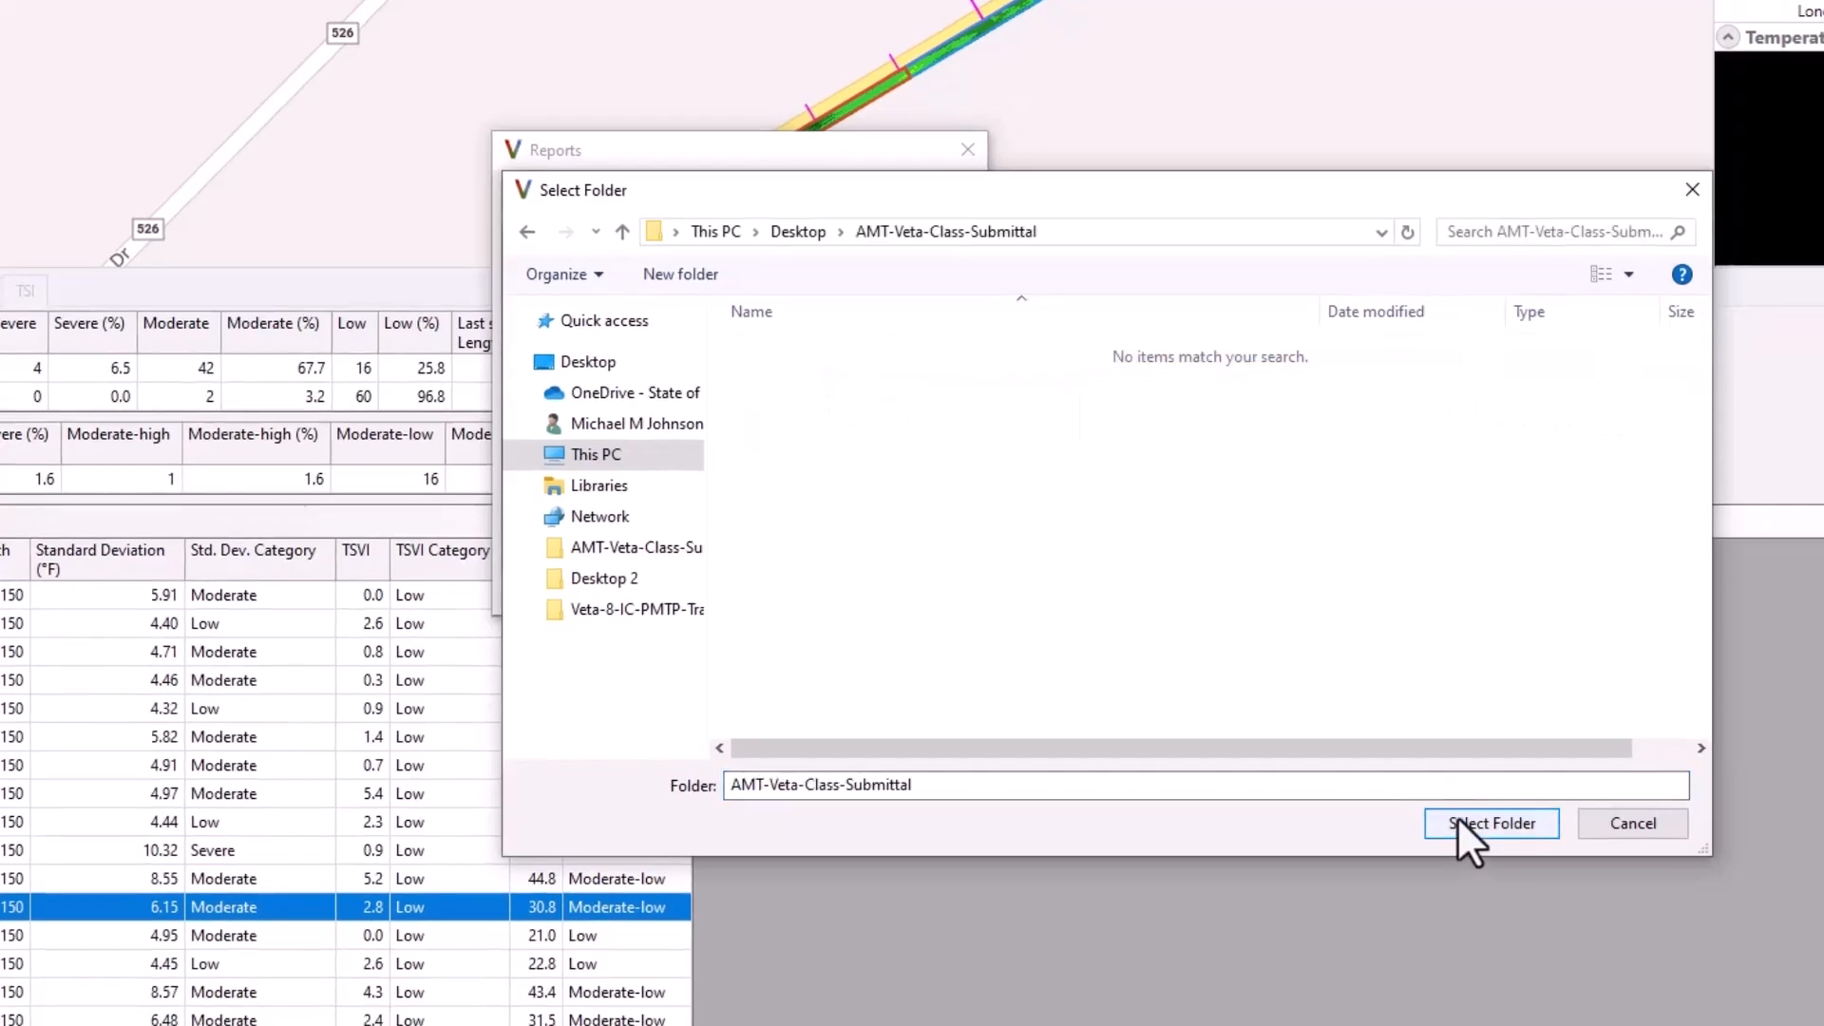
click(1457, 821)
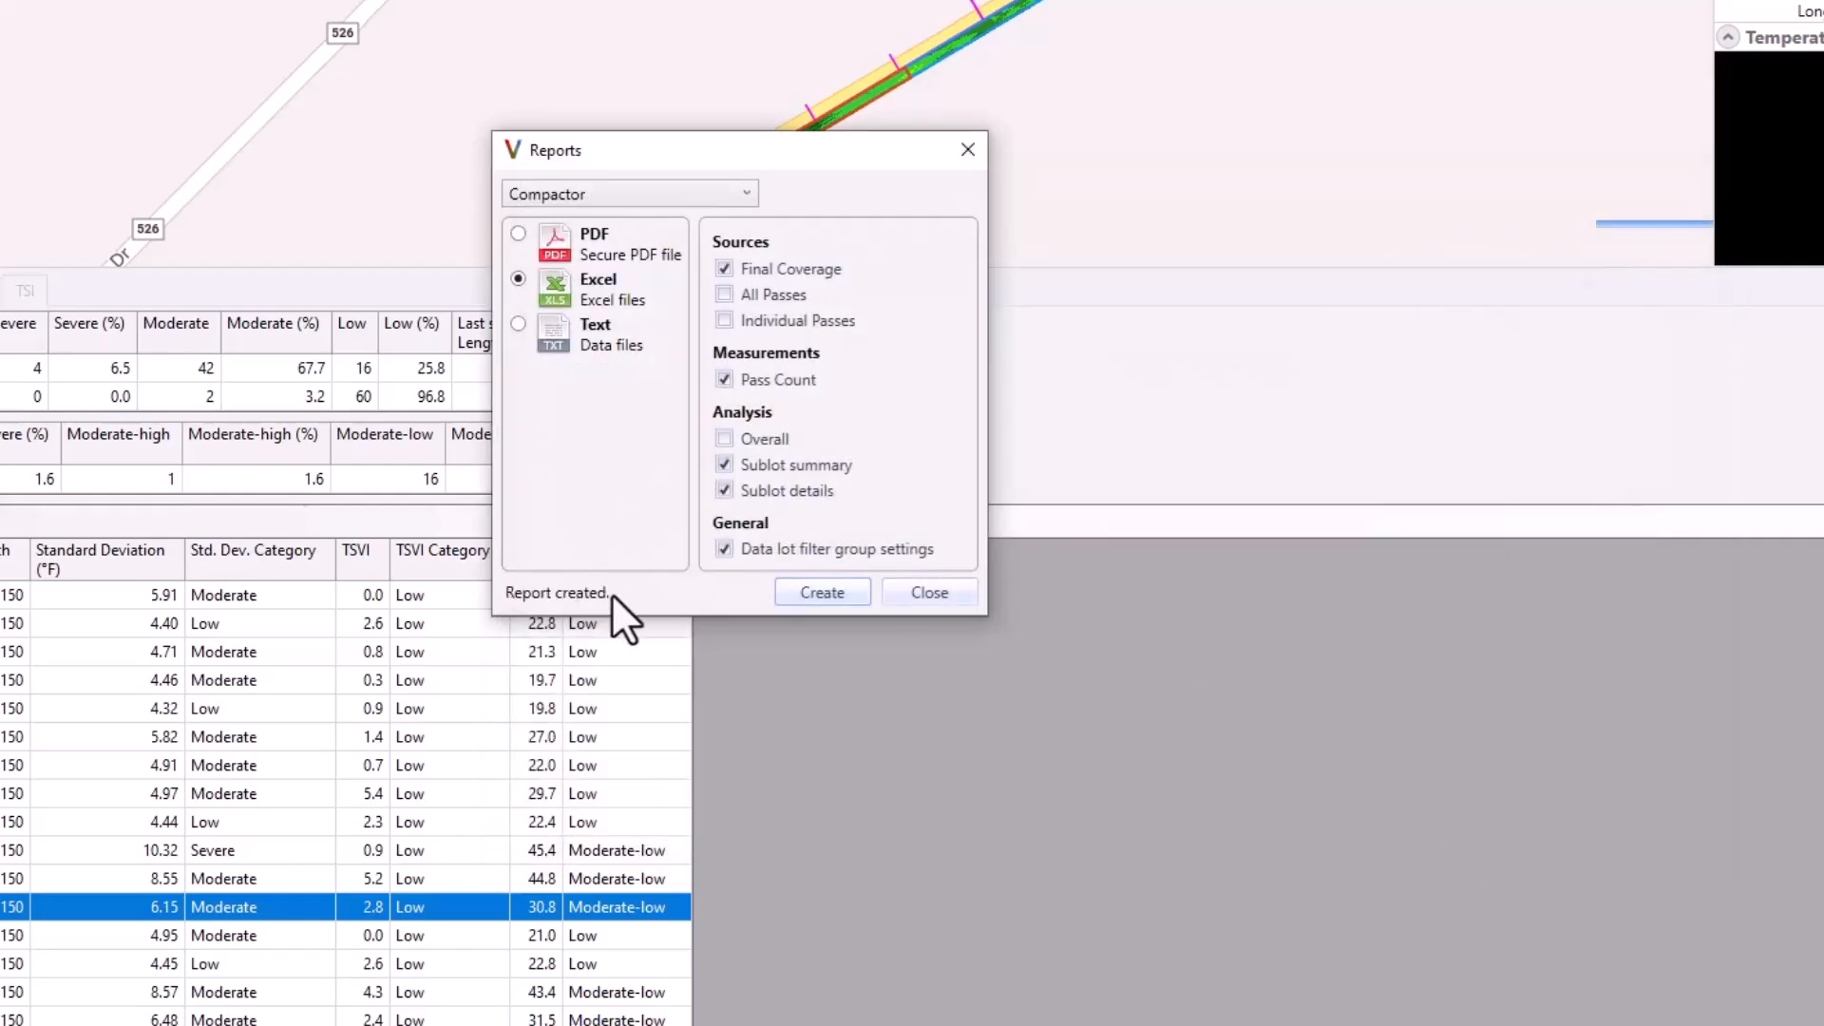
Step: Create a Thermal Profiler Excel report with Temperature, sublot summary, sublot details and filter group settings in AMT-Veta-Class-Submittal, and close the Reports dialog
click(624, 196)
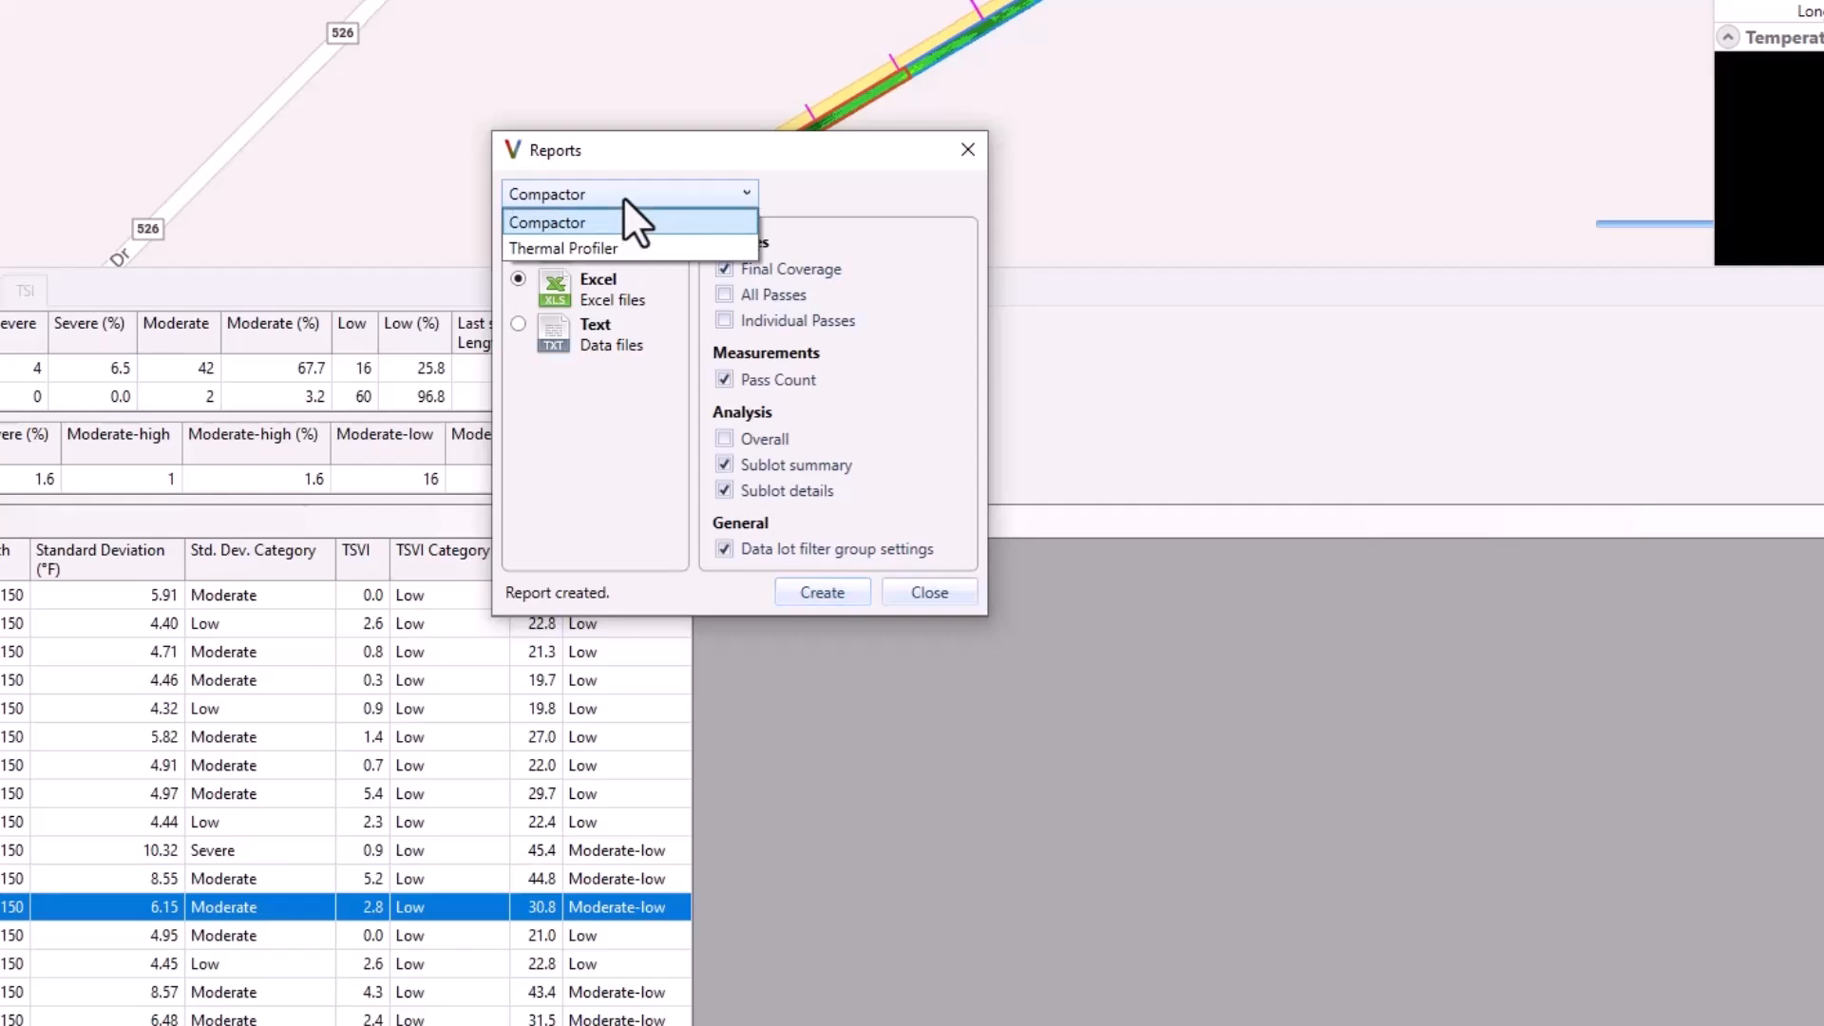
click(611, 247)
click(519, 284)
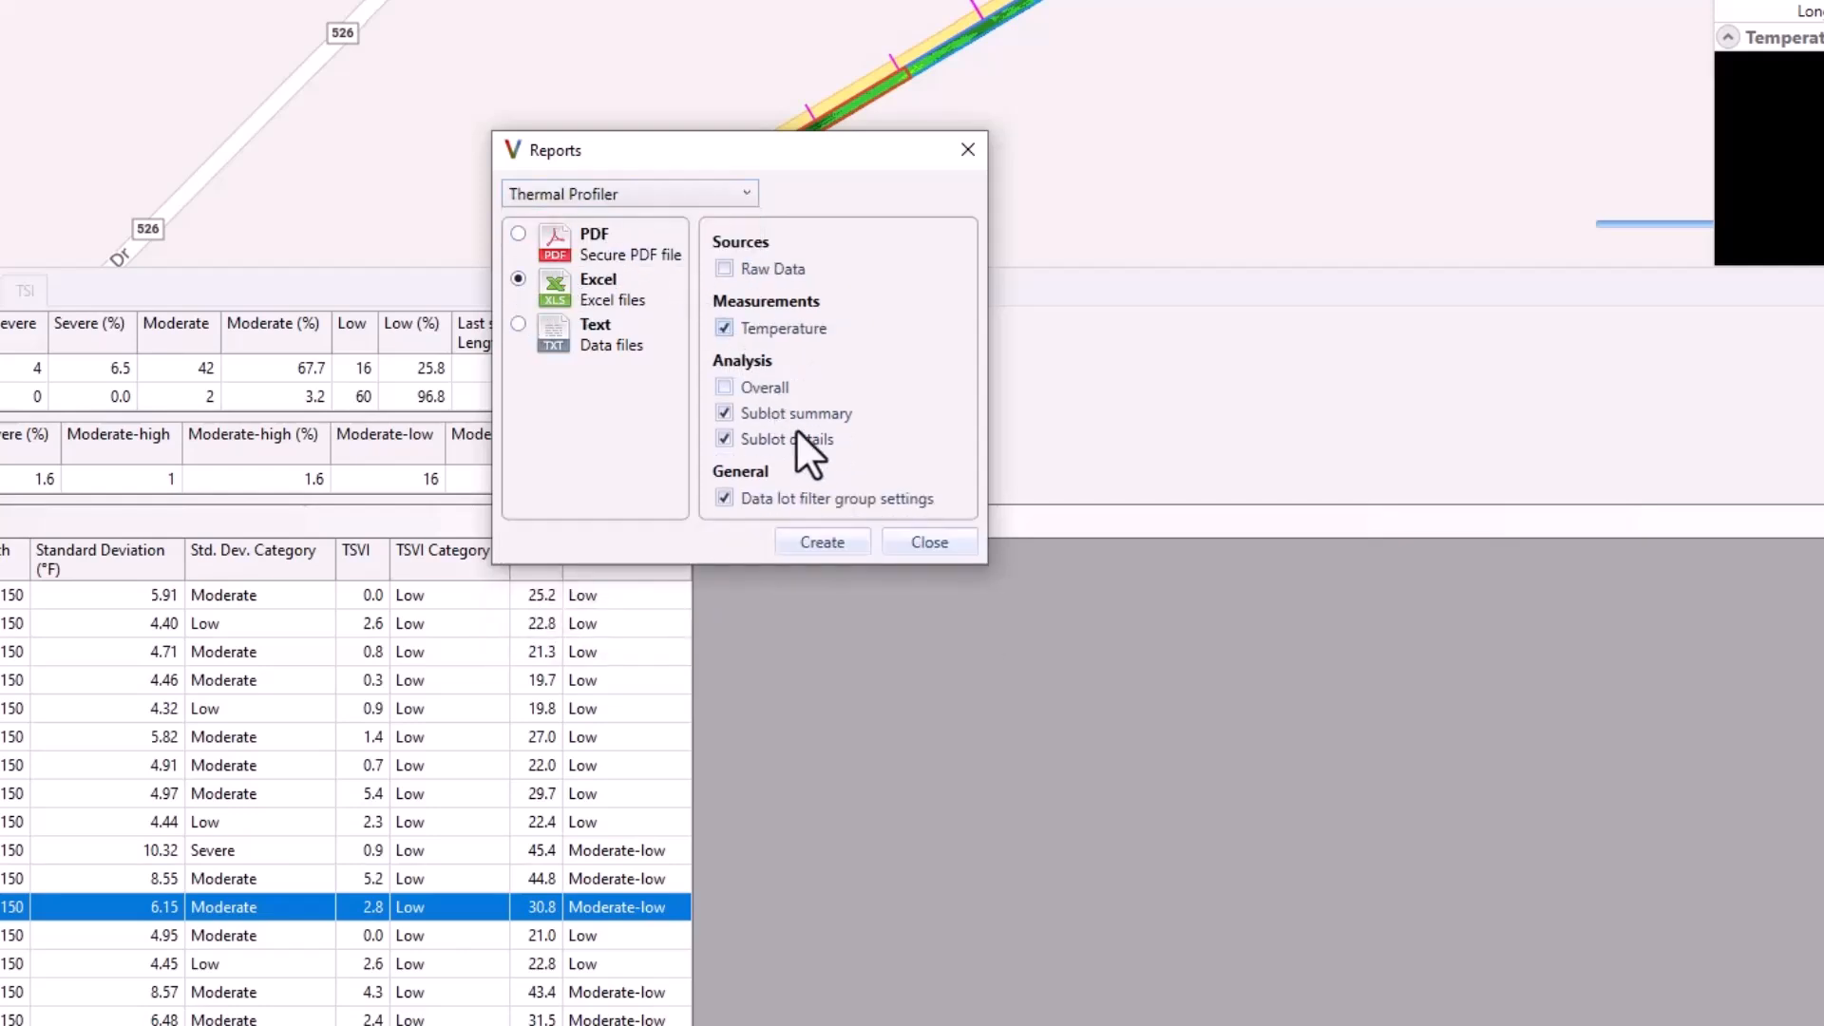
click(803, 543)
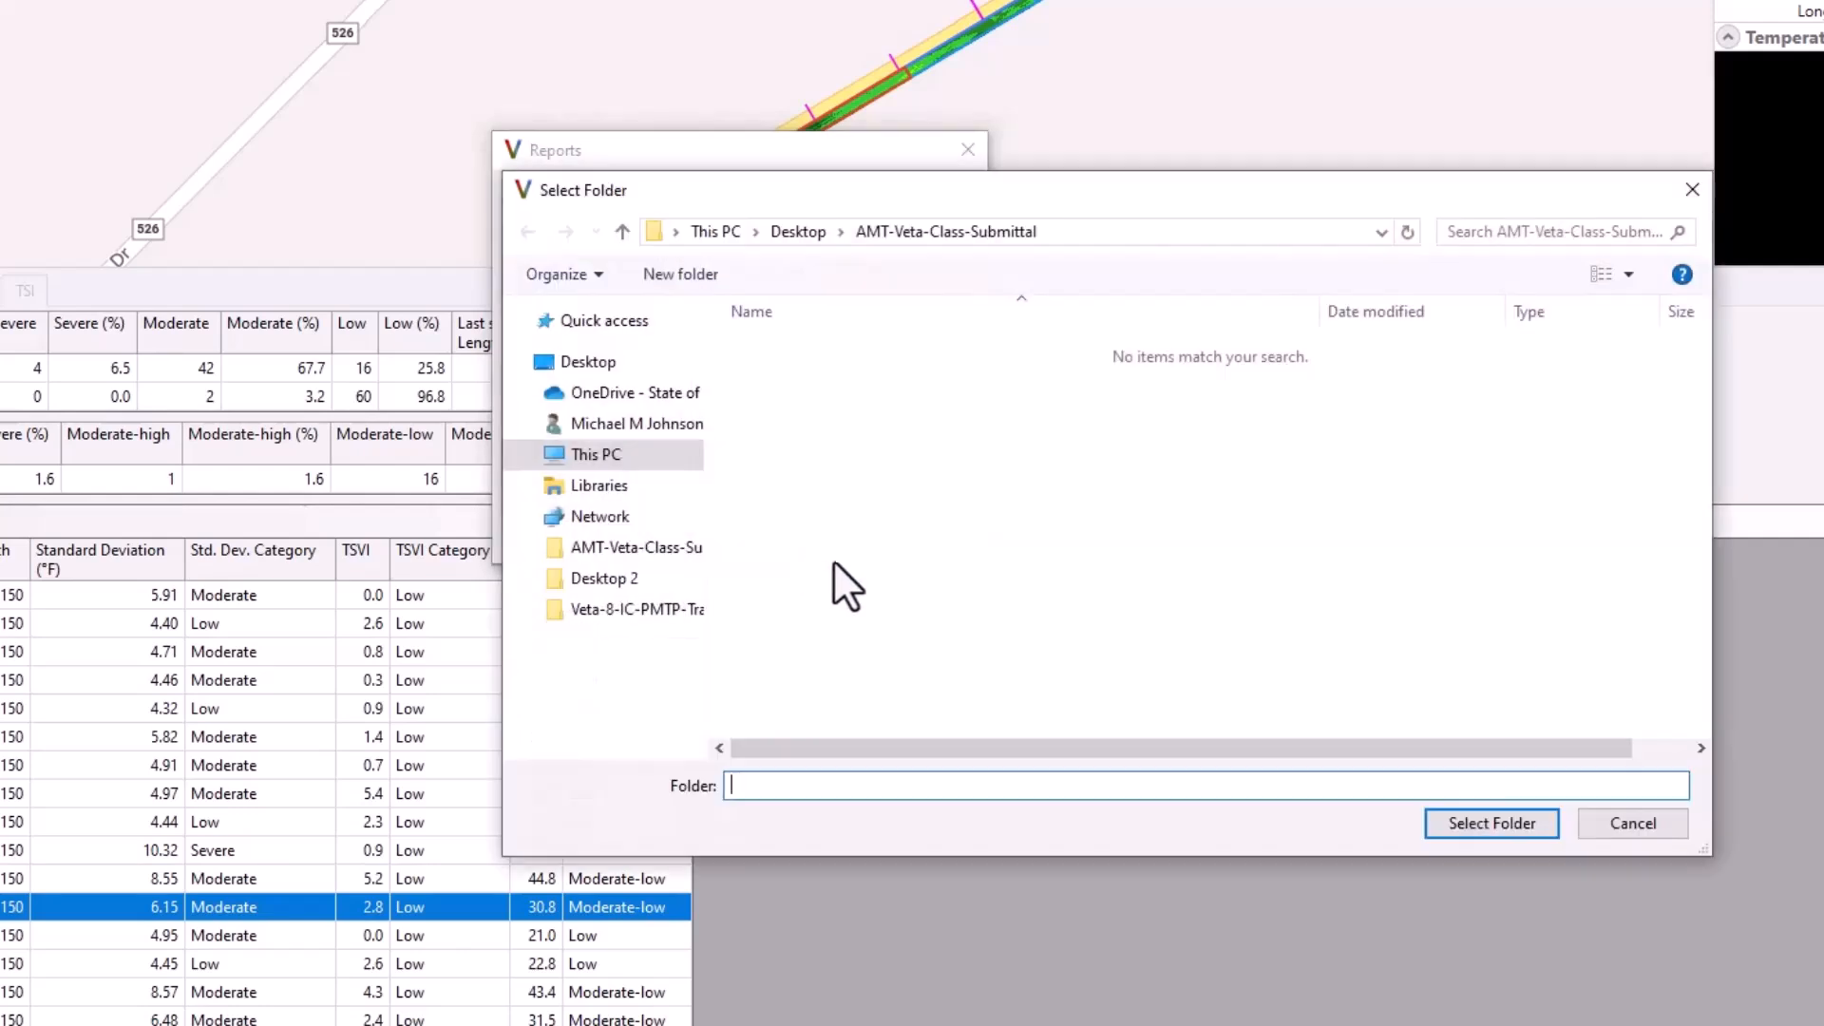
click(1528, 821)
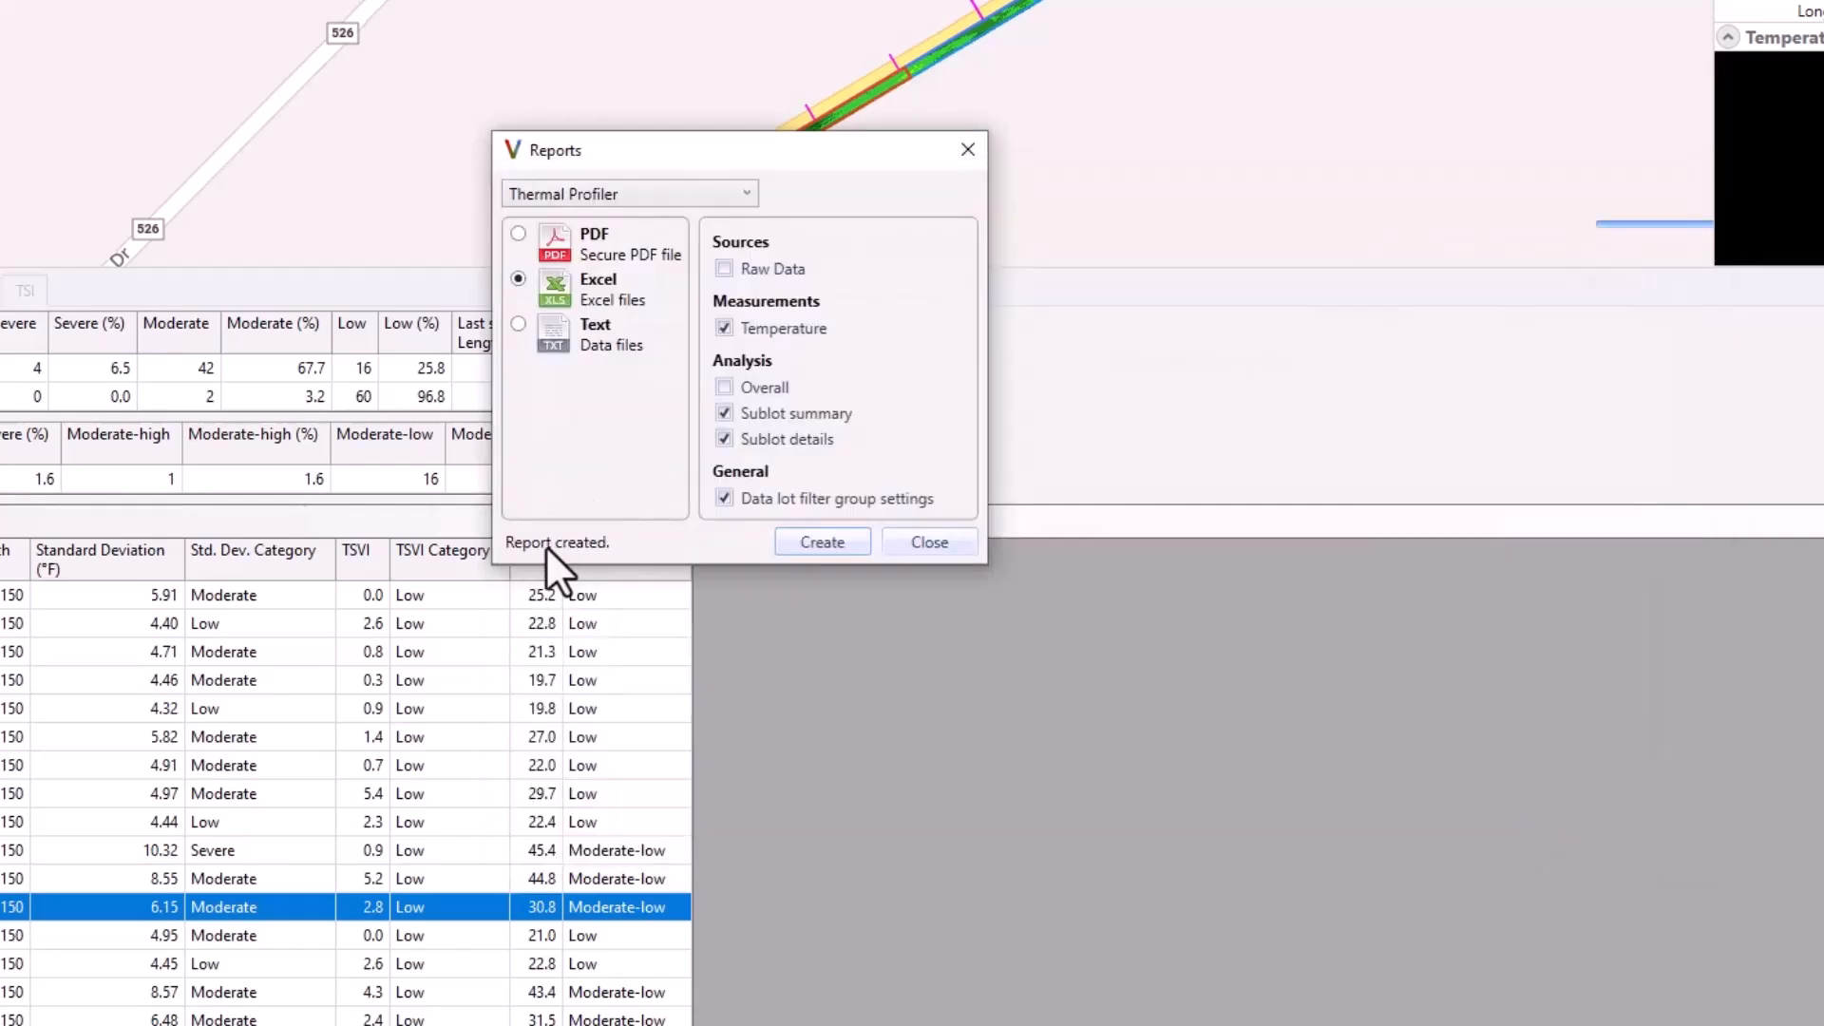
click(895, 543)
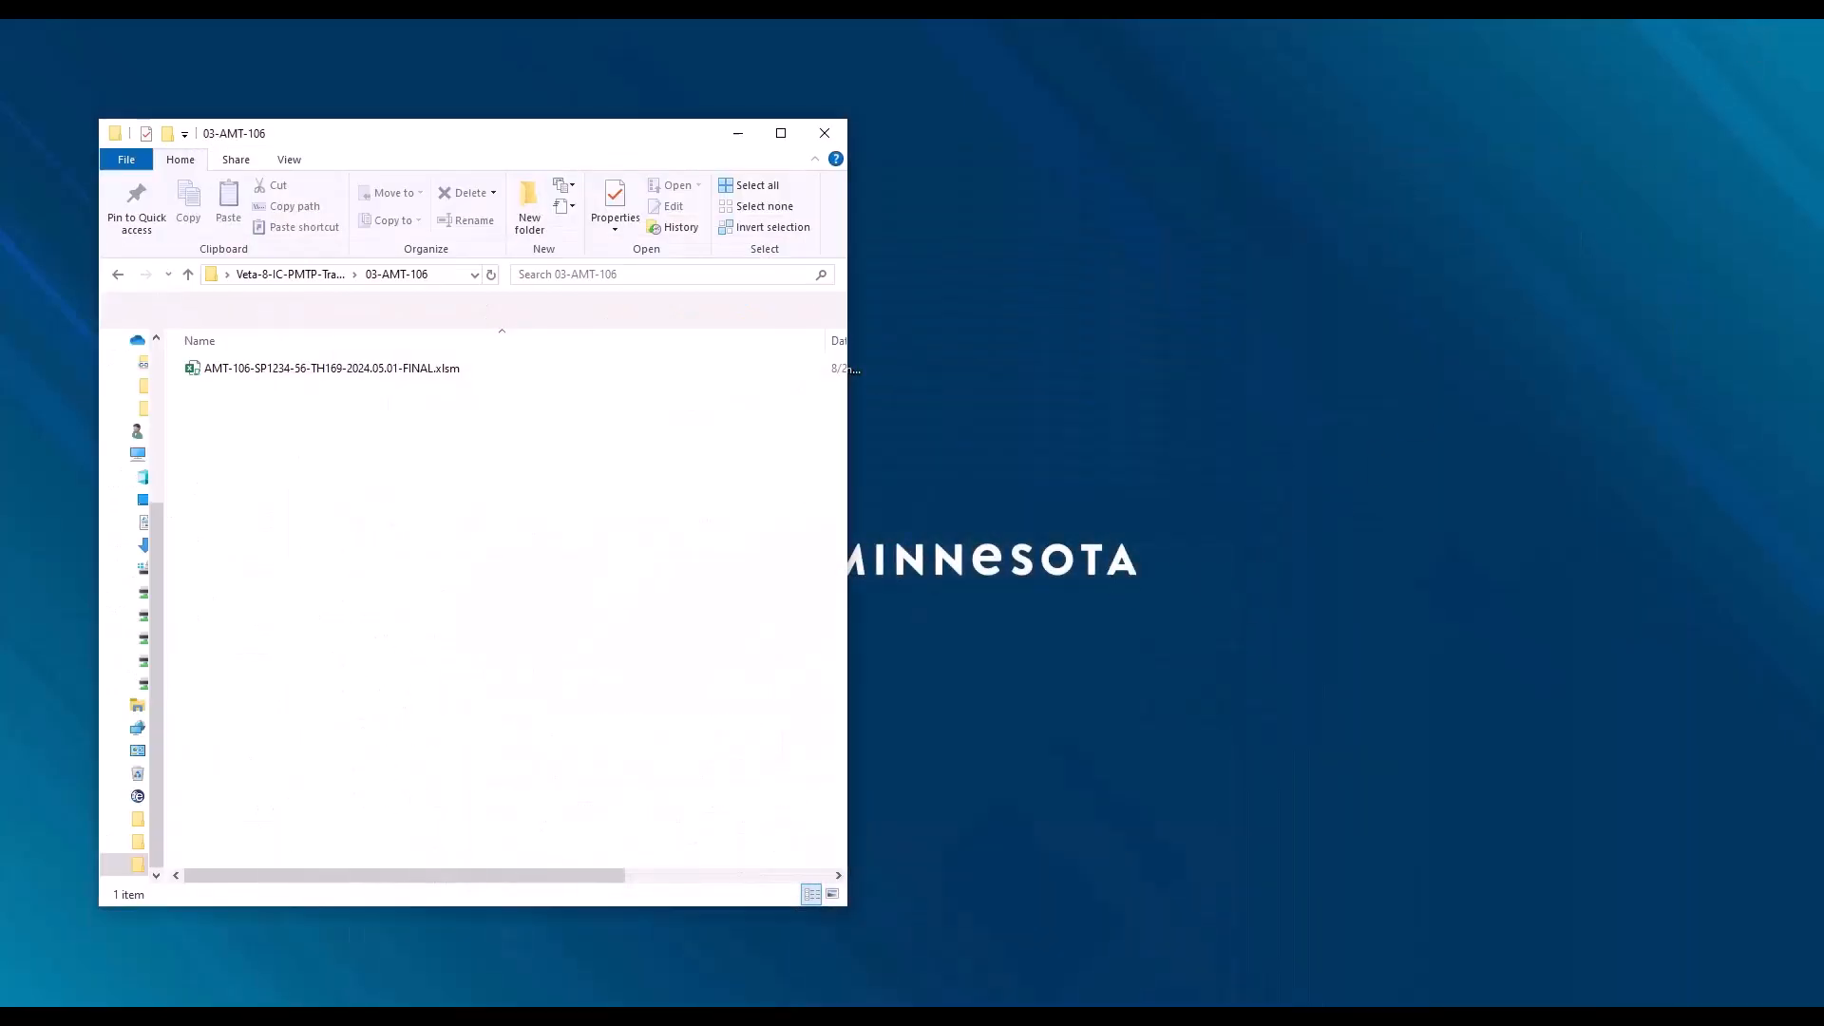
Step: In File Explorer, select all ten exported Compactor and Thermal Profiler Excel reports in the AMT-Veta-Class-Submittal folder
click(1261, 389)
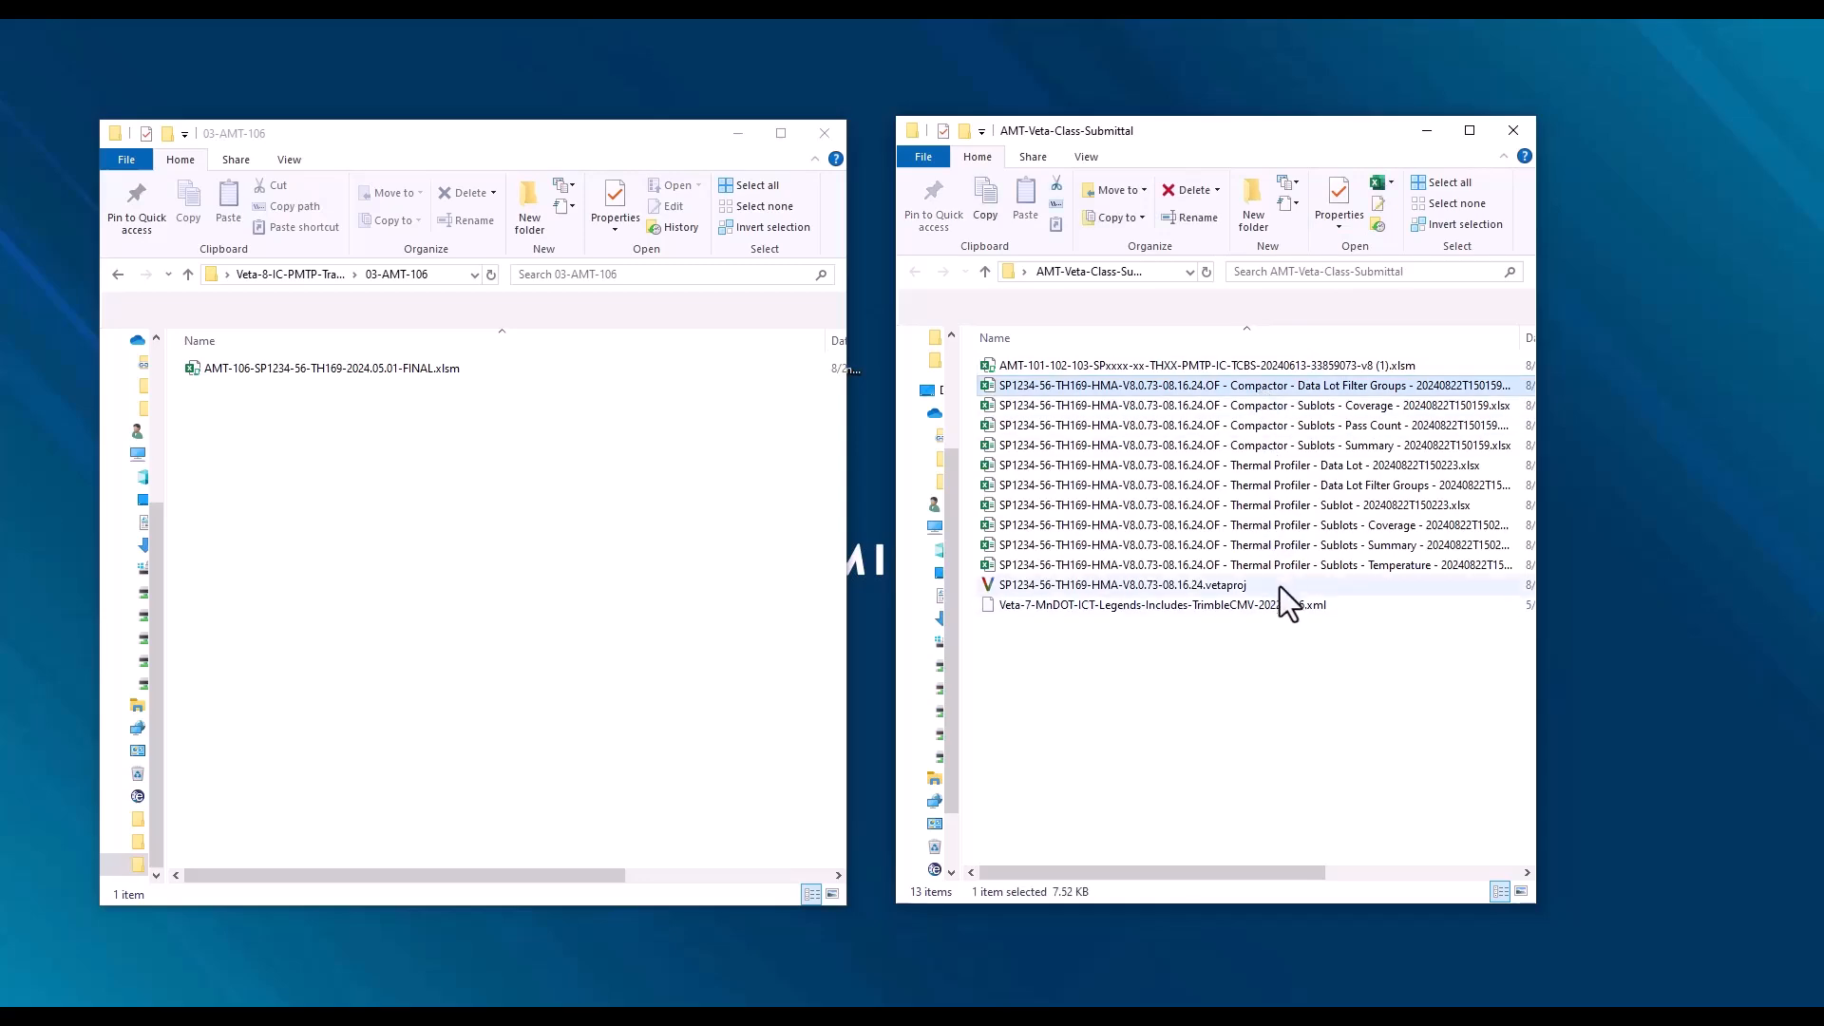
shift+click(1283, 574)
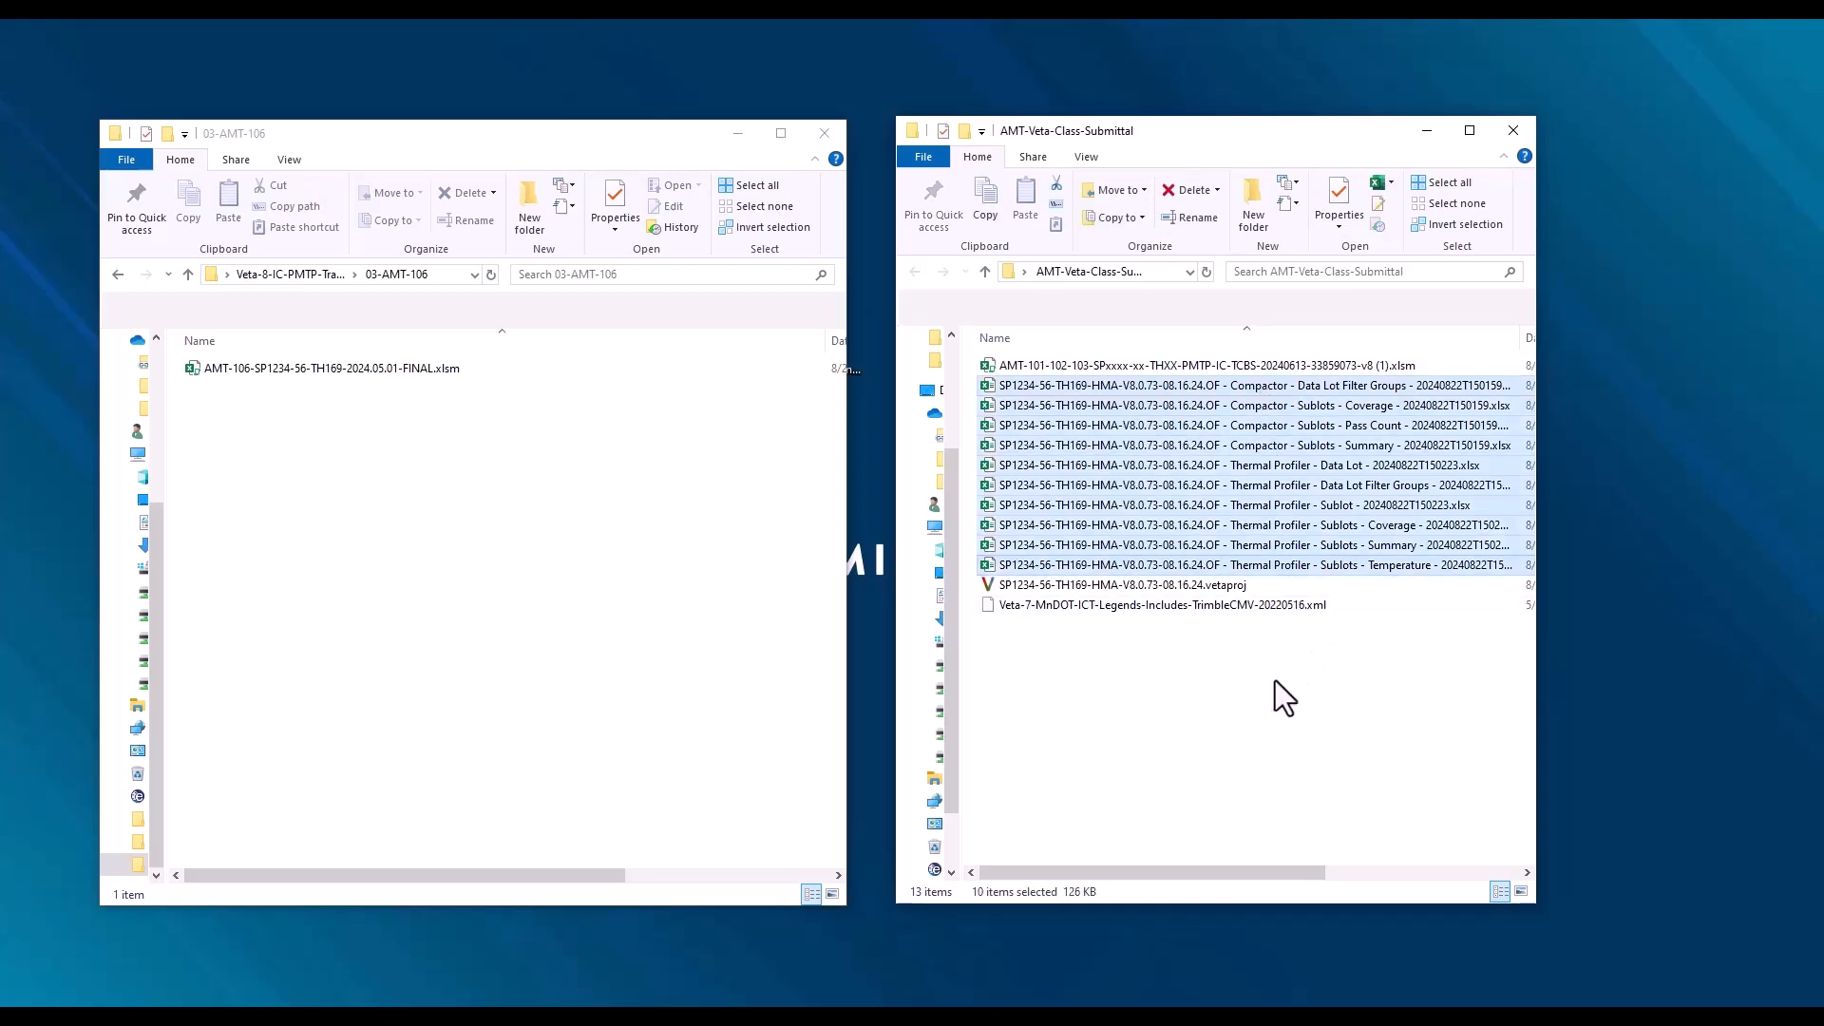